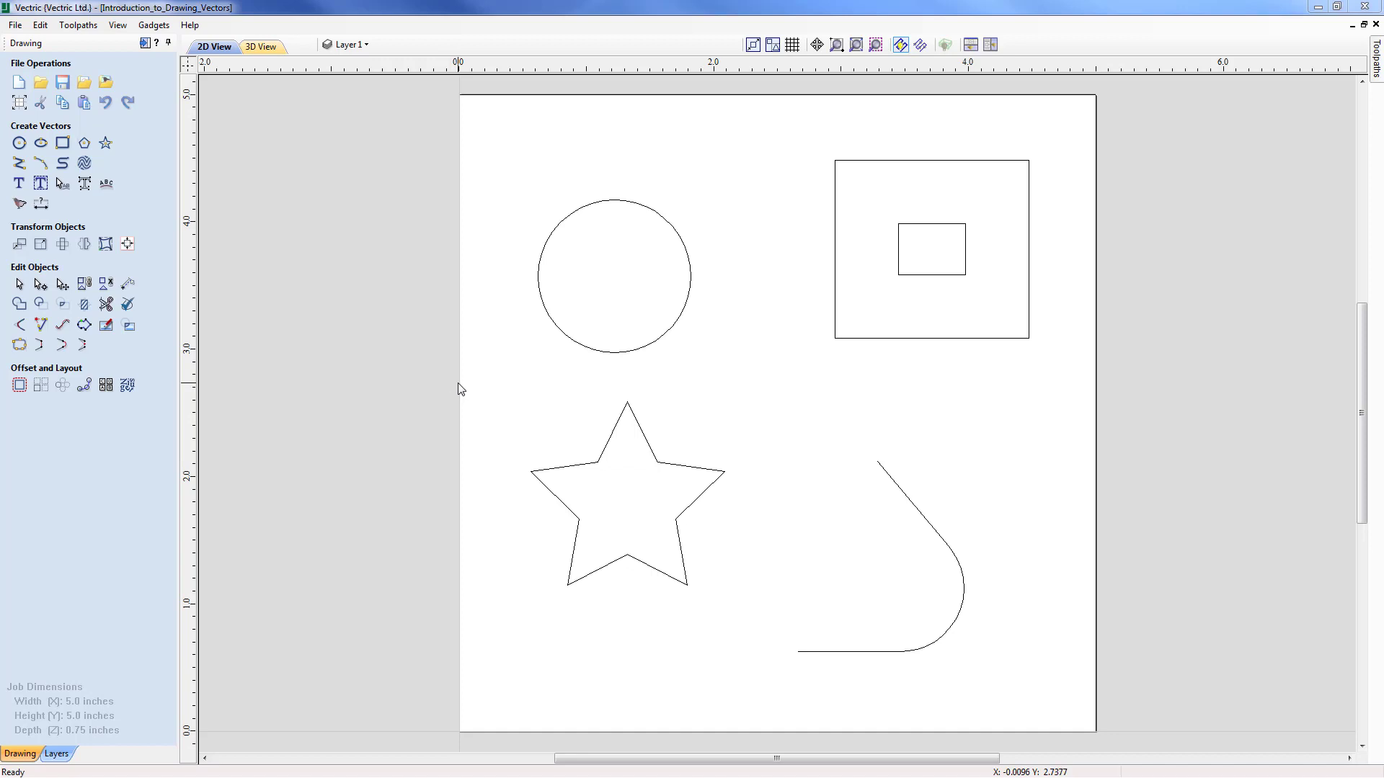
# Step: Review the general, geometry and smart snapping settings in the snapping options
pyautogui.click(37, 26)
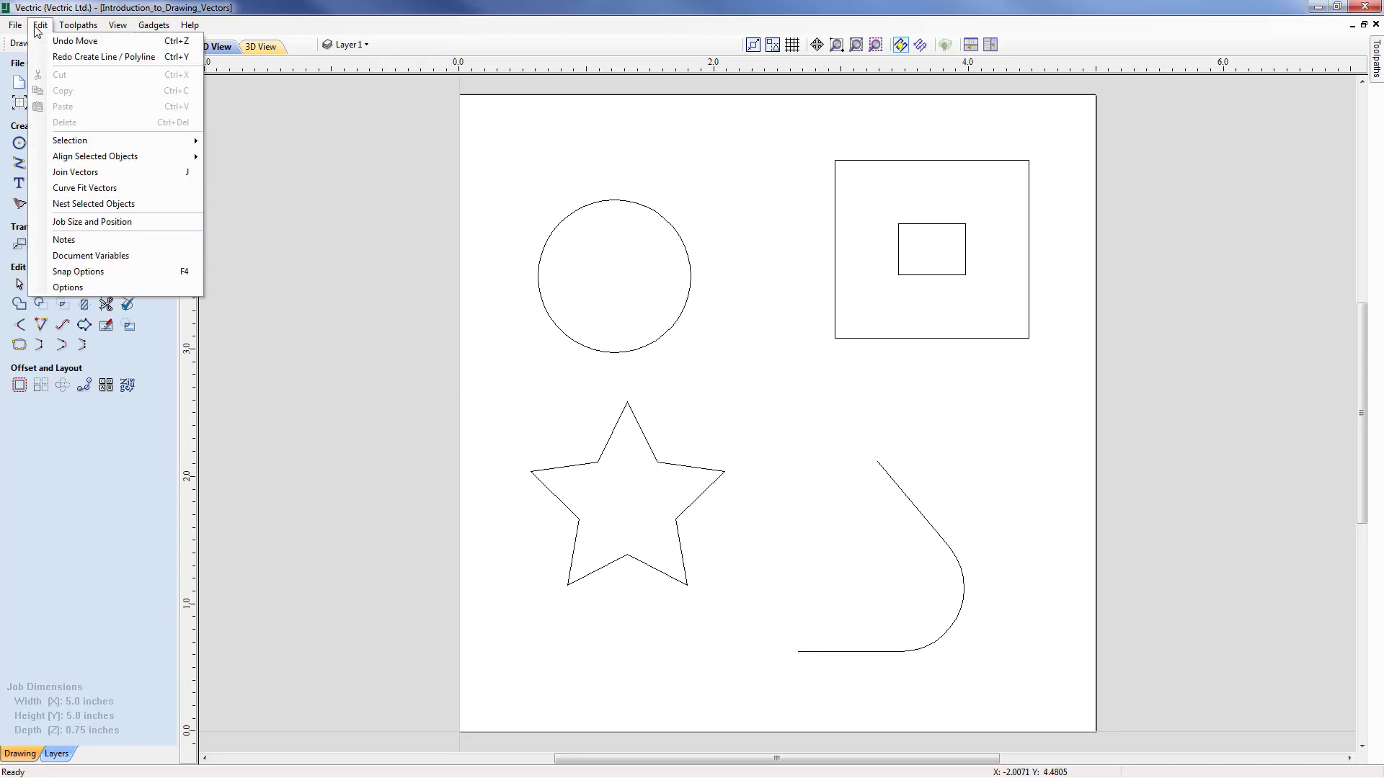
pyautogui.click(85, 273)
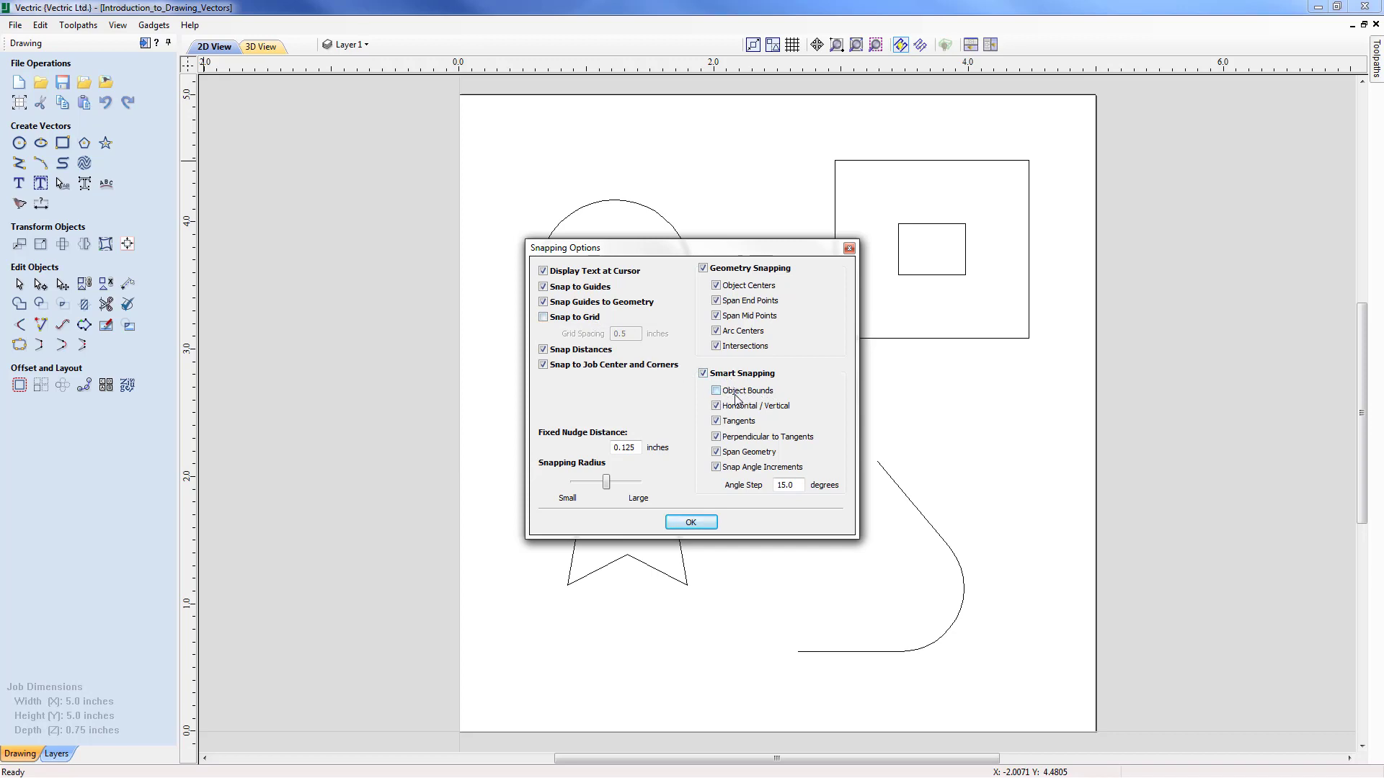
pyautogui.click(694, 523)
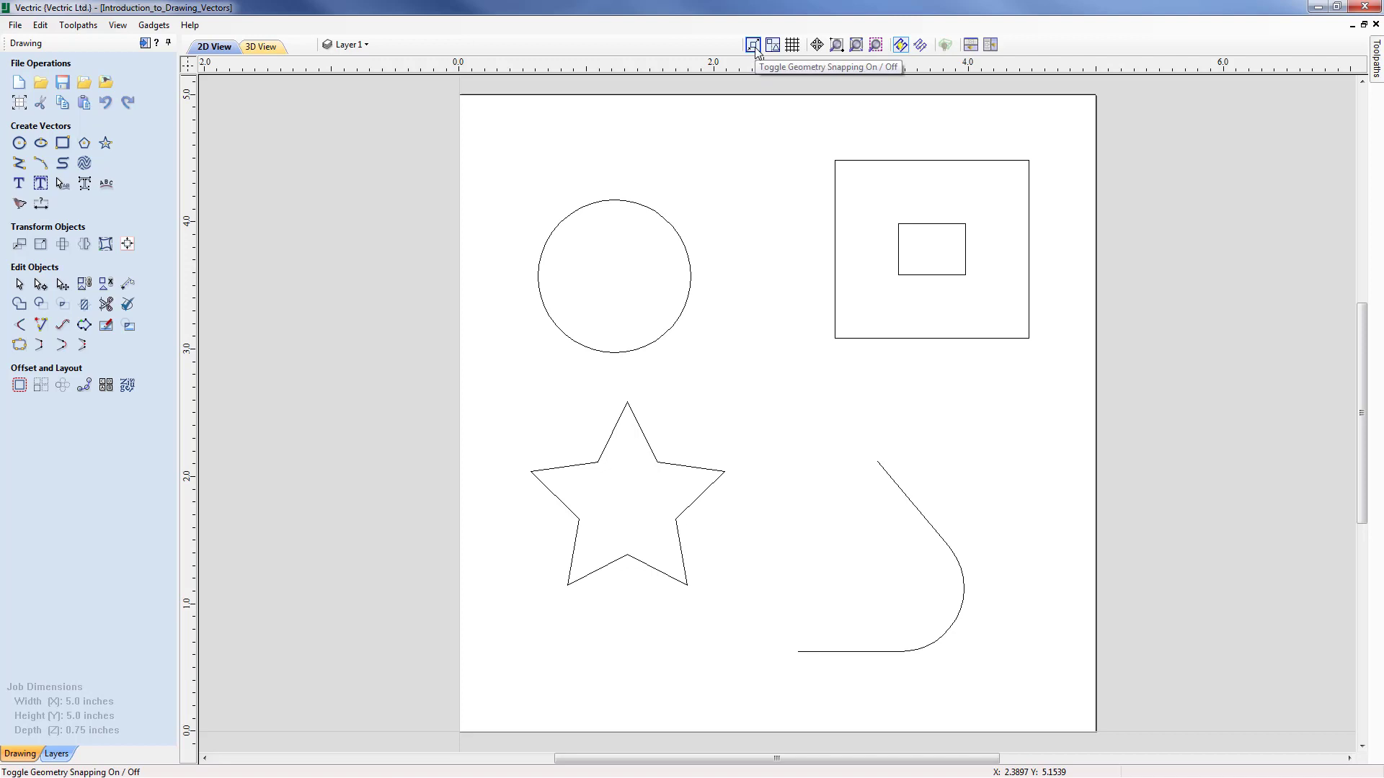
# Step: Turn on grid snapping and check the grid spacing in the snapping options
pyautogui.click(792, 45)
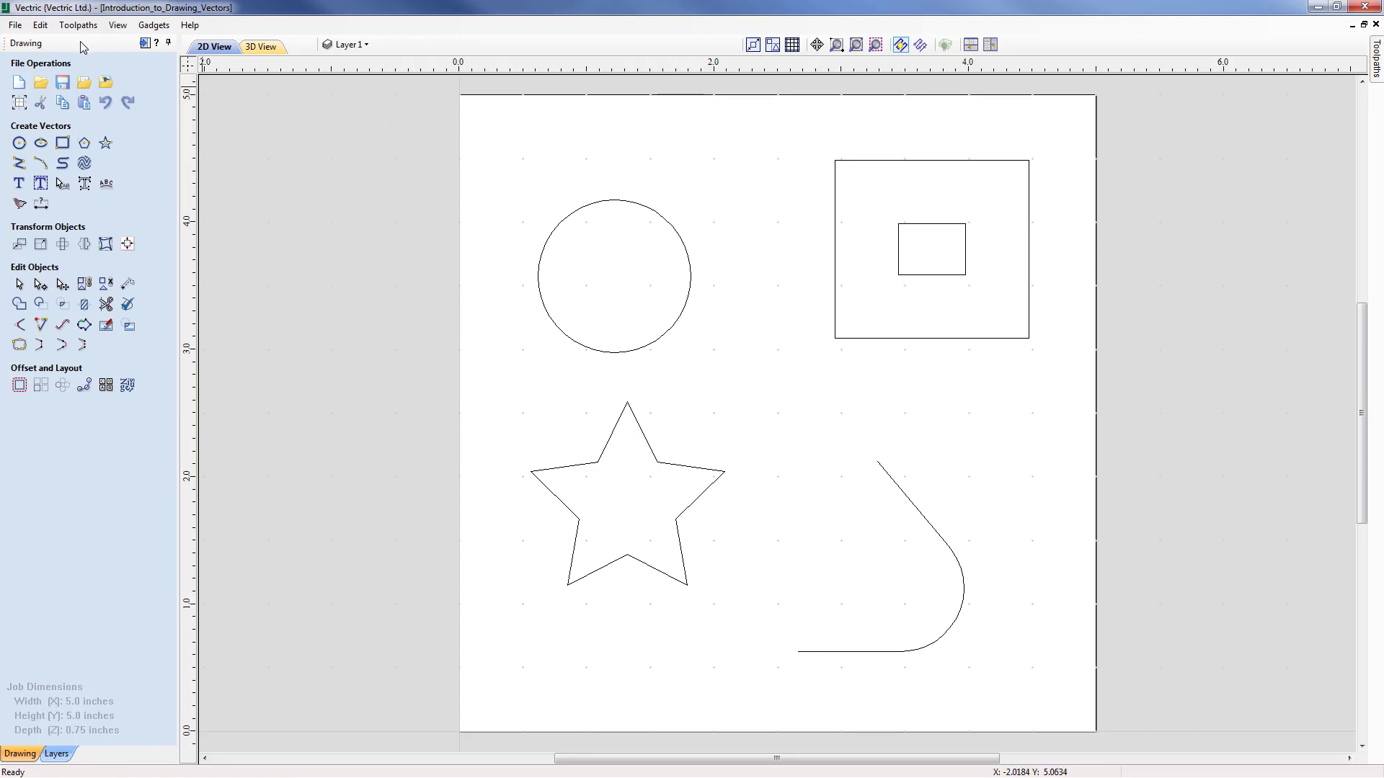
pyautogui.click(40, 24)
pyautogui.click(81, 271)
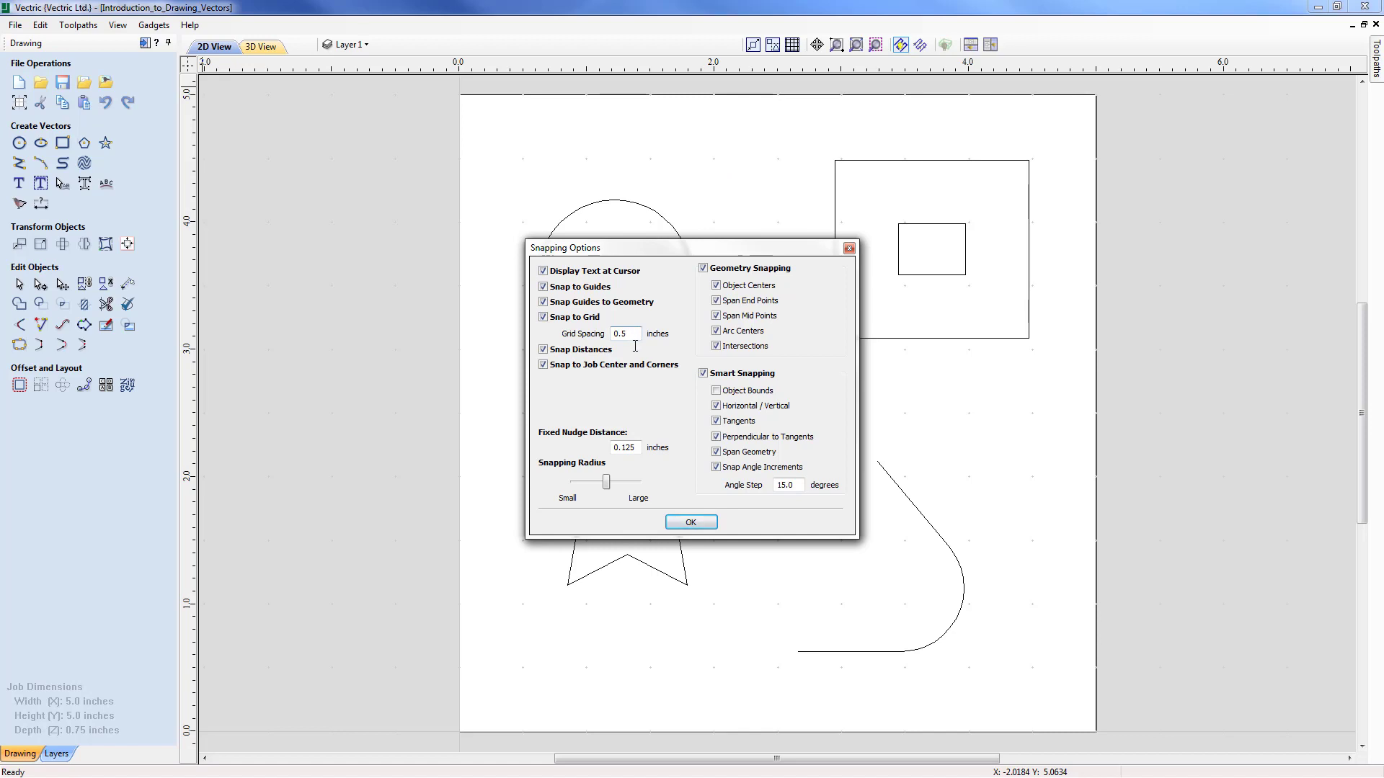
pyautogui.click(689, 522)
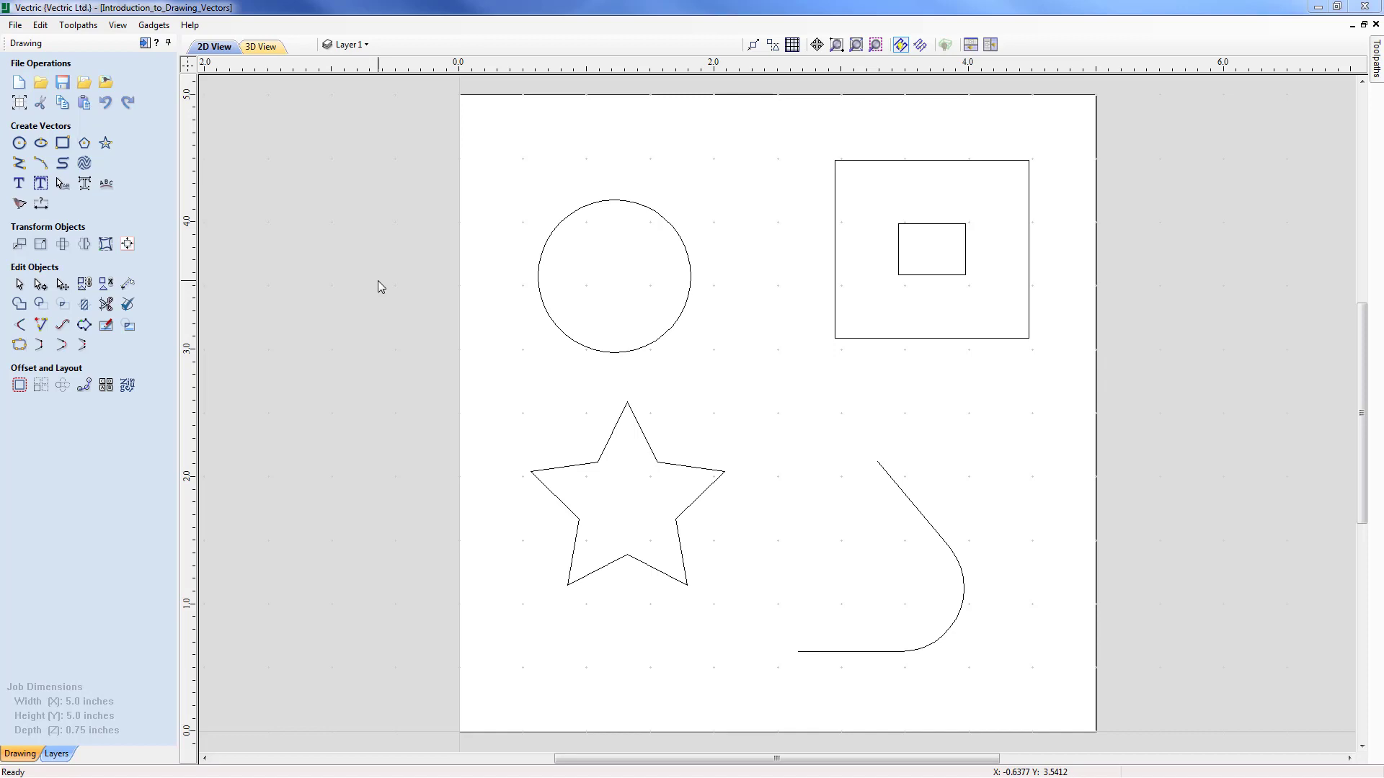
# Step: Start a polyline with freely placed points at about (1.74, 4.28), (2.77, 2.77) and (3.96, 2.23) inches
pyautogui.click(20, 164)
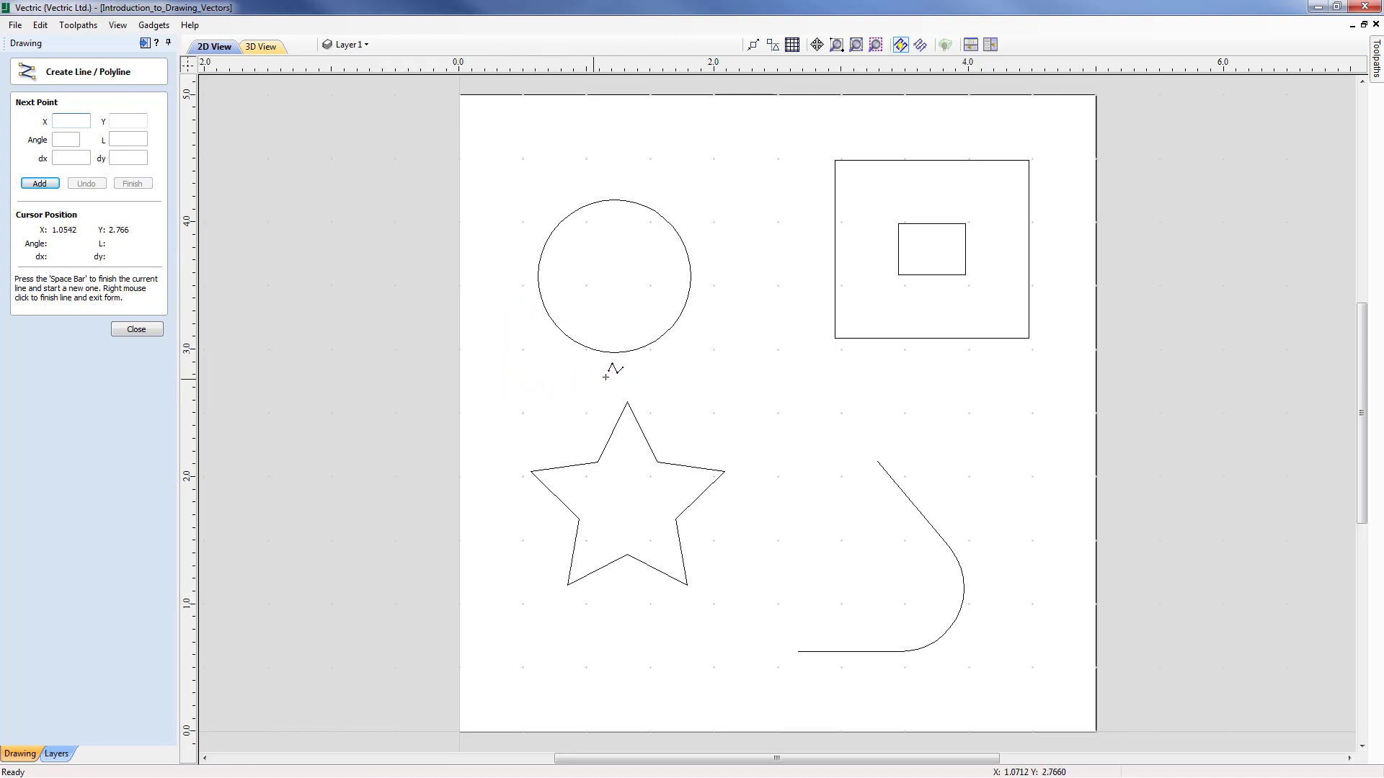
pyautogui.click(682, 189)
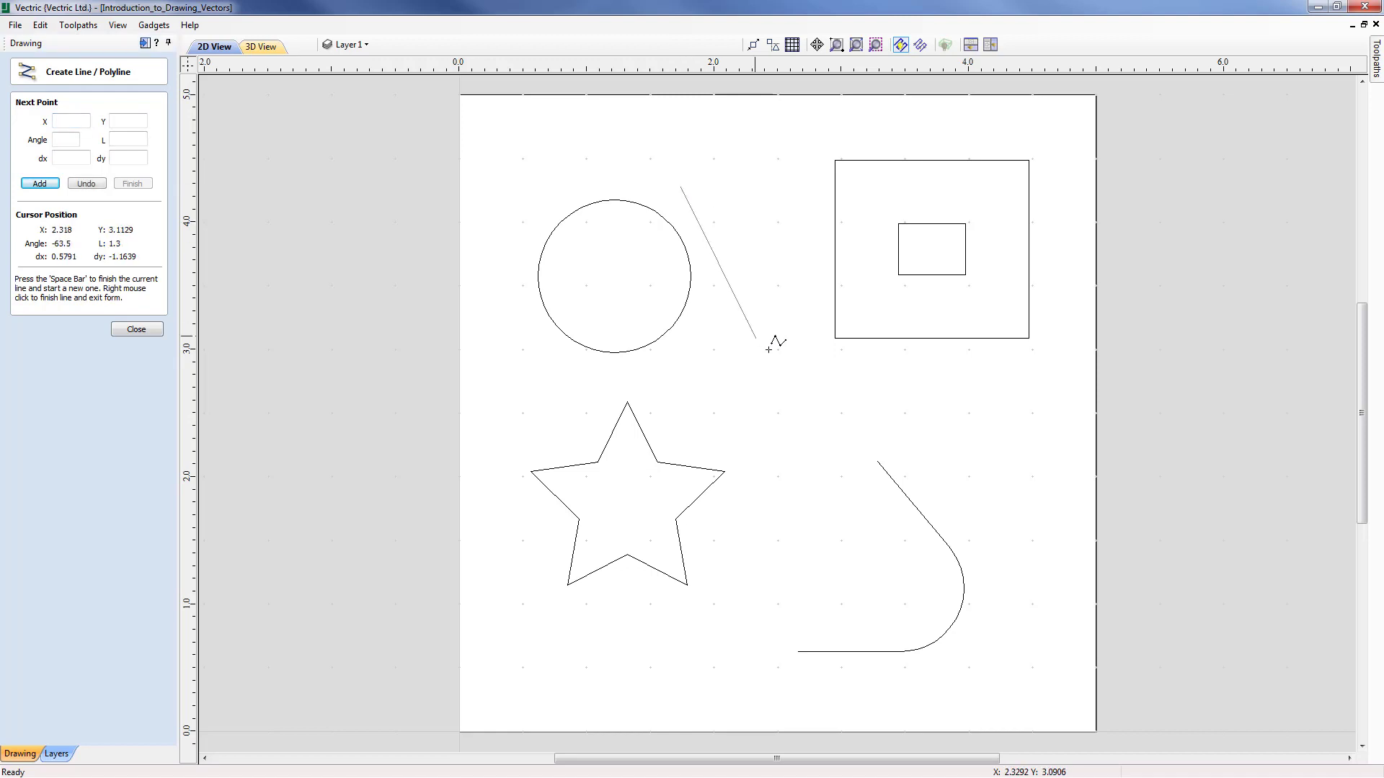
pyautogui.click(813, 378)
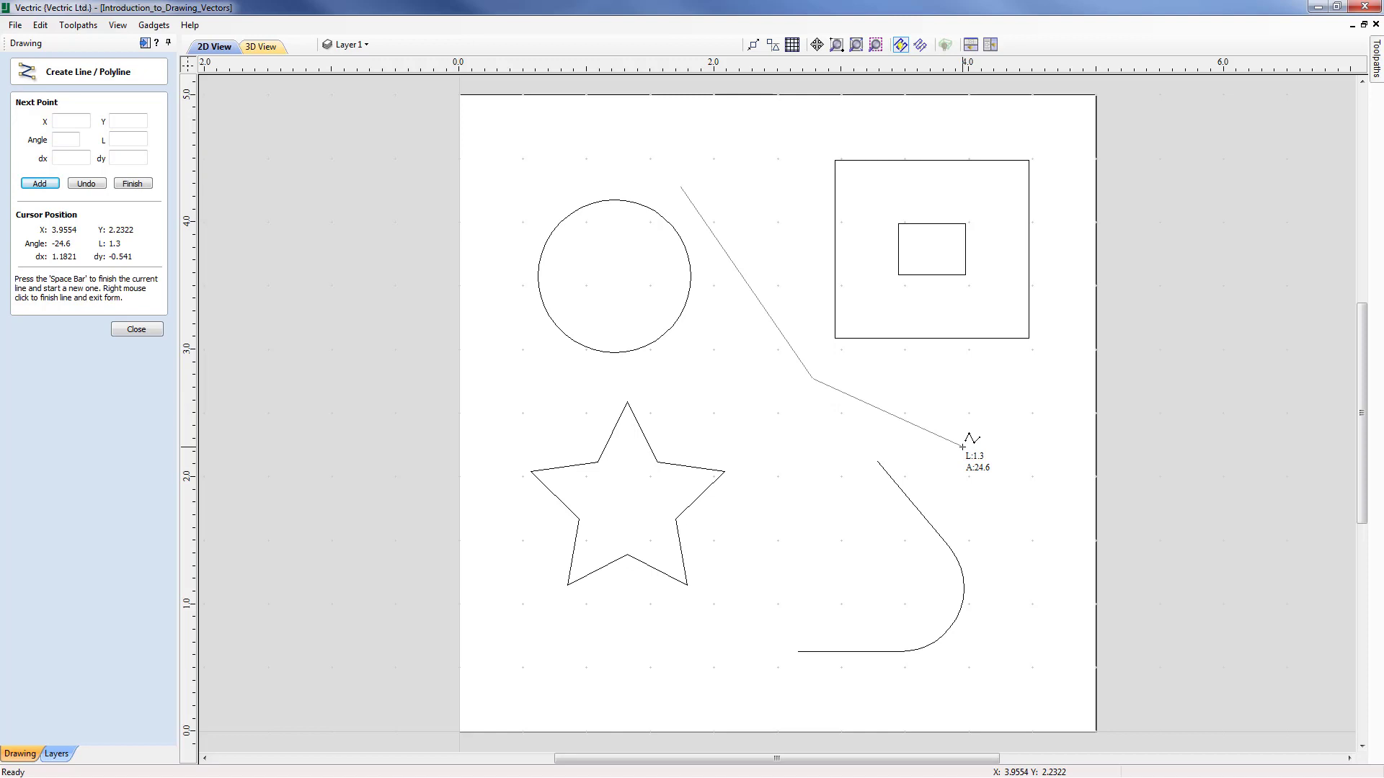
pyautogui.click(963, 447)
pyautogui.press('space')
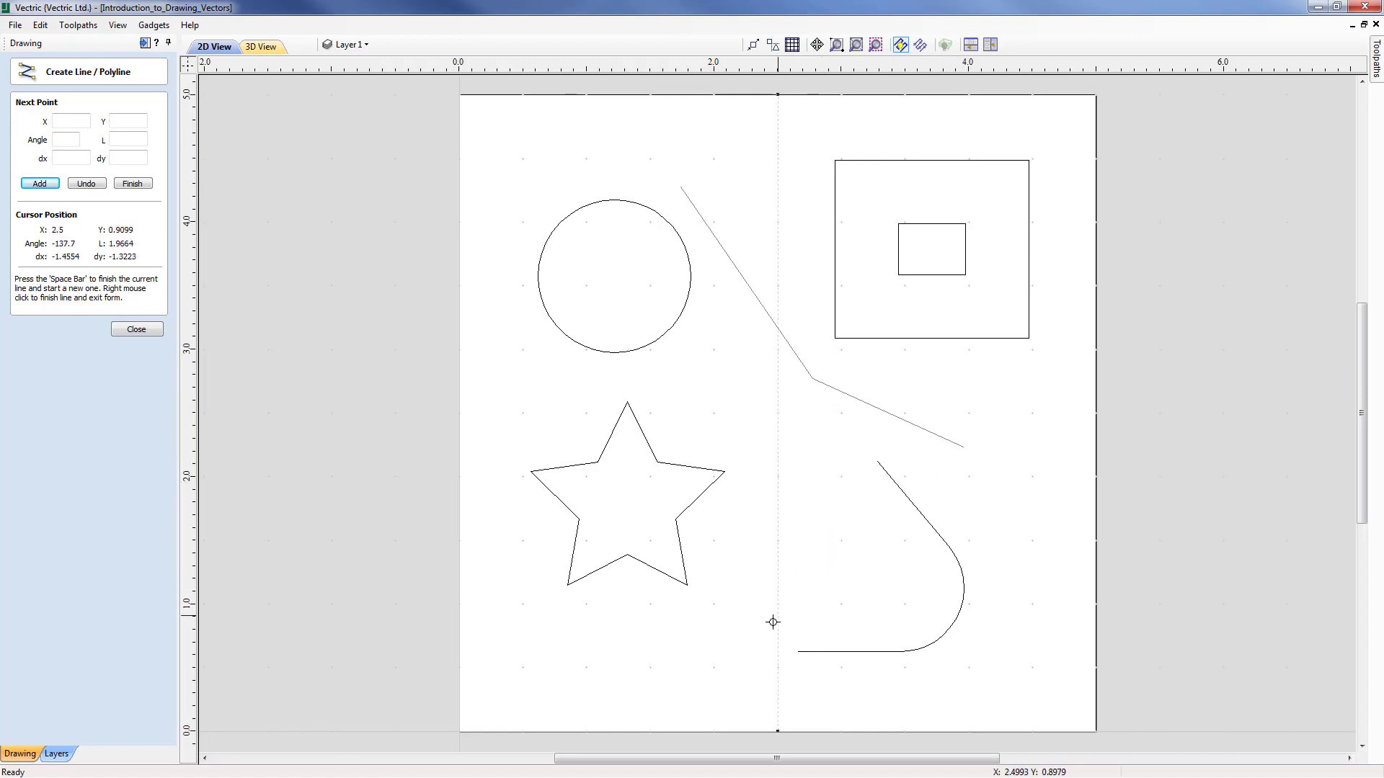
# Step: Extend the polyline through grid points (2, 0.5), (0.5, 3) and (1, 4.5), the job's two upper corners and its center, and finish it
pyautogui.click(715, 668)
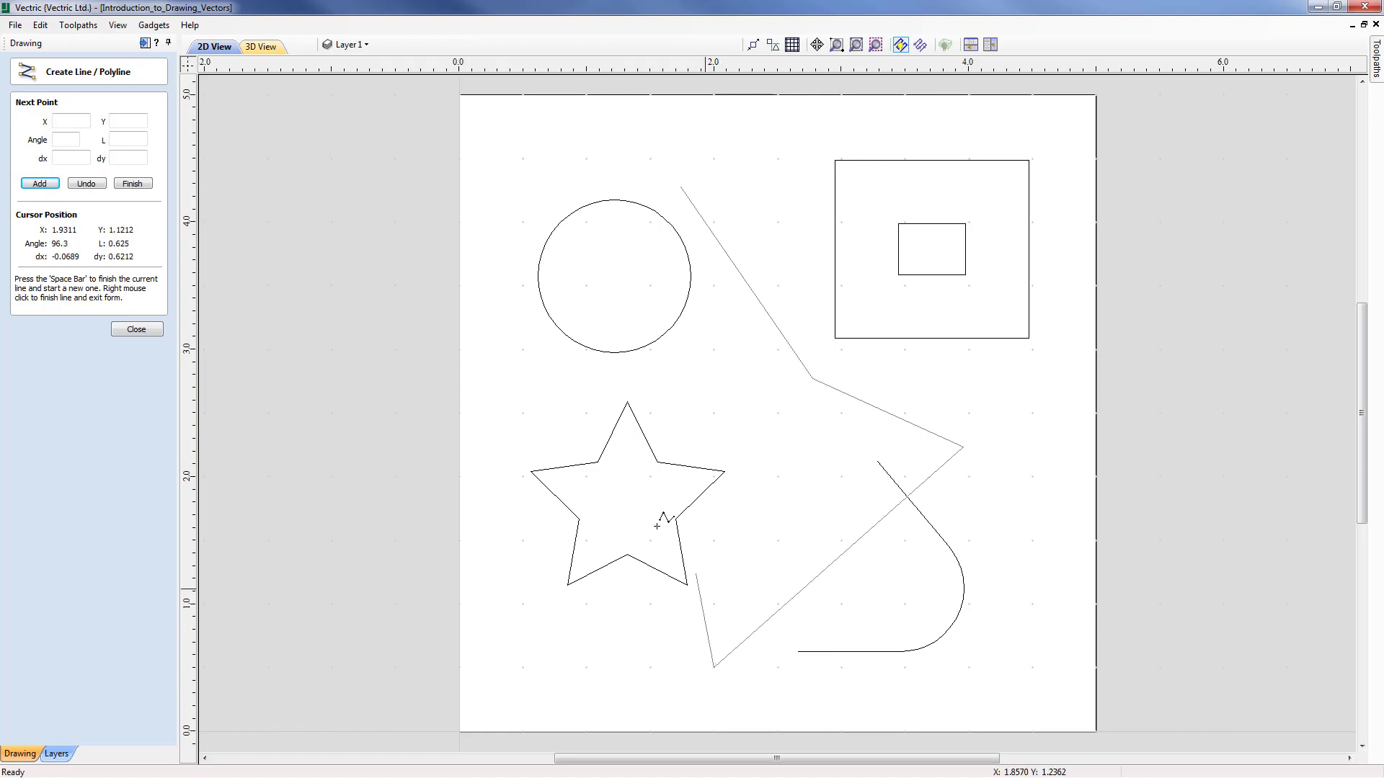
pyautogui.click(526, 351)
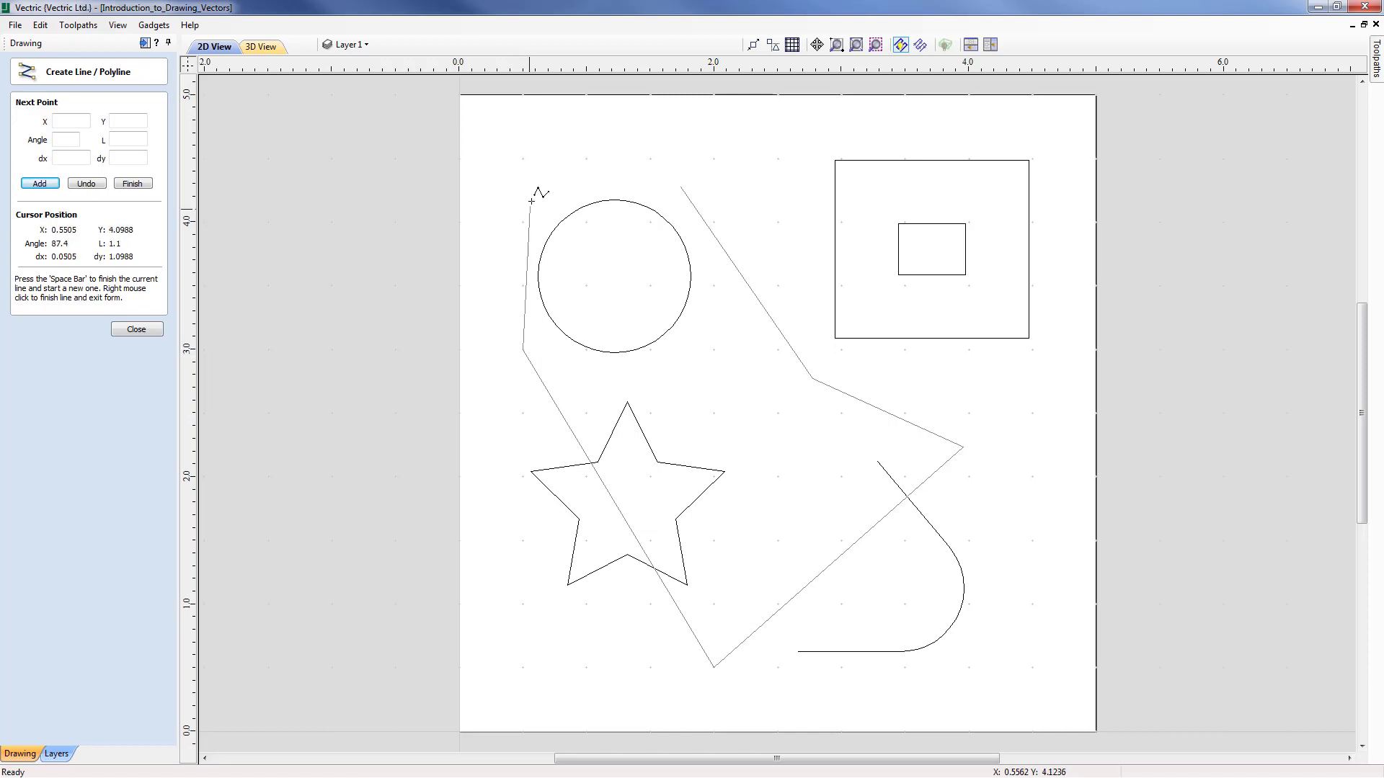
pyautogui.click(586, 160)
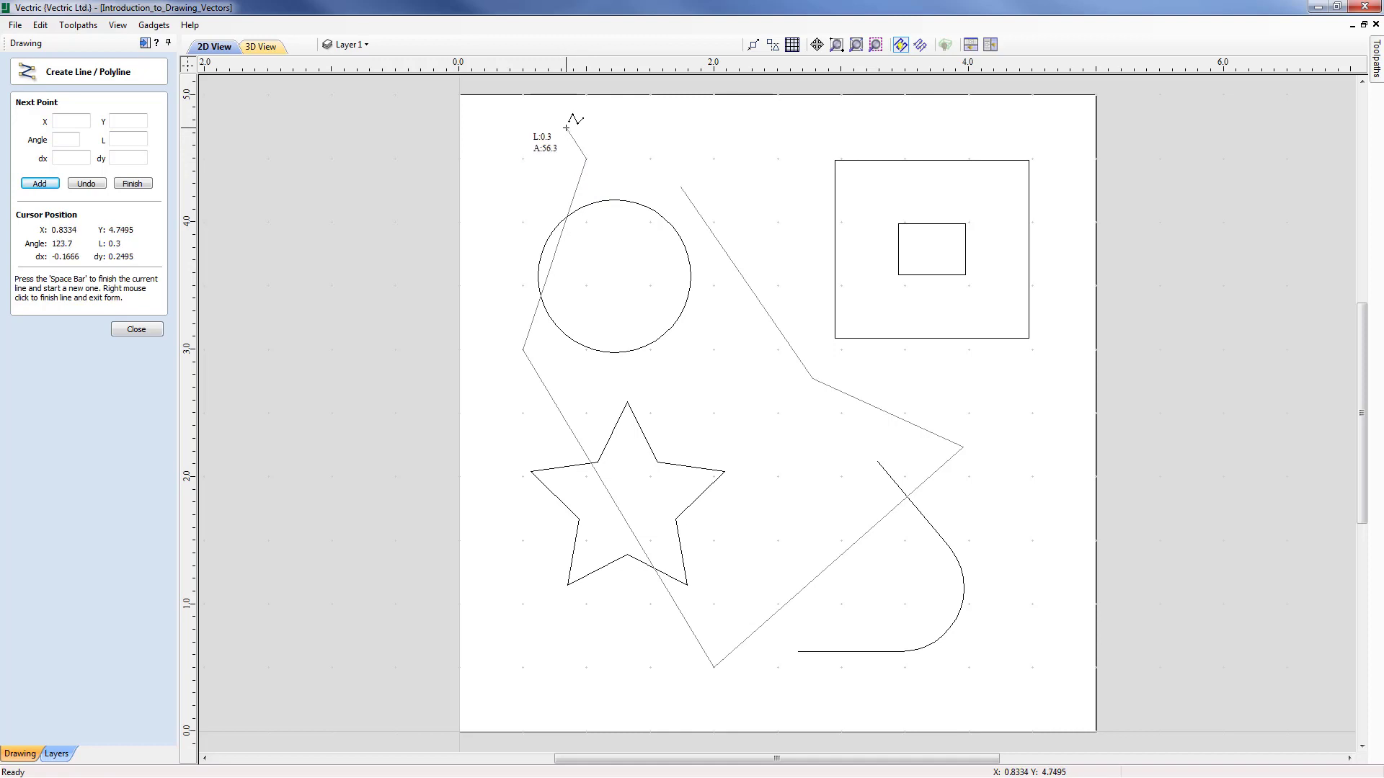
pyautogui.click(465, 101)
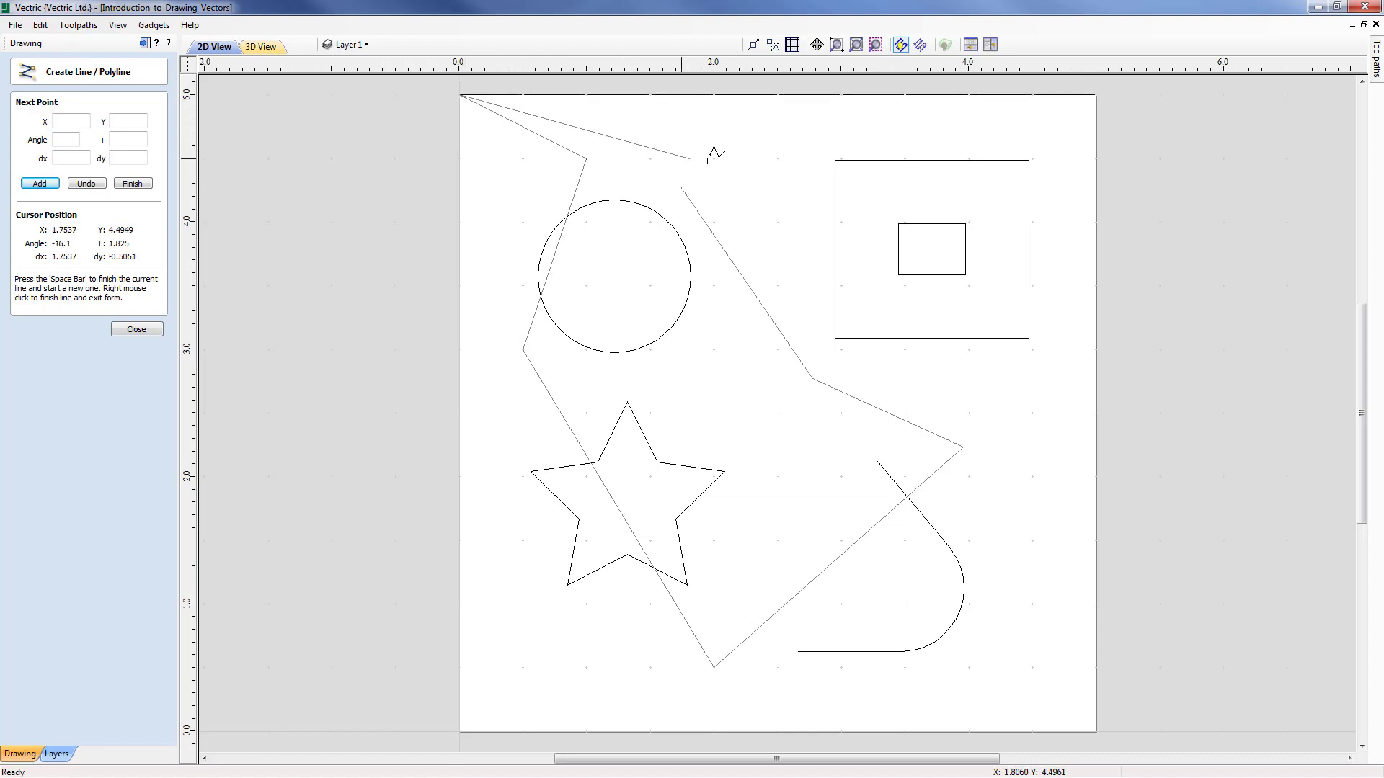
pyautogui.click(1092, 101)
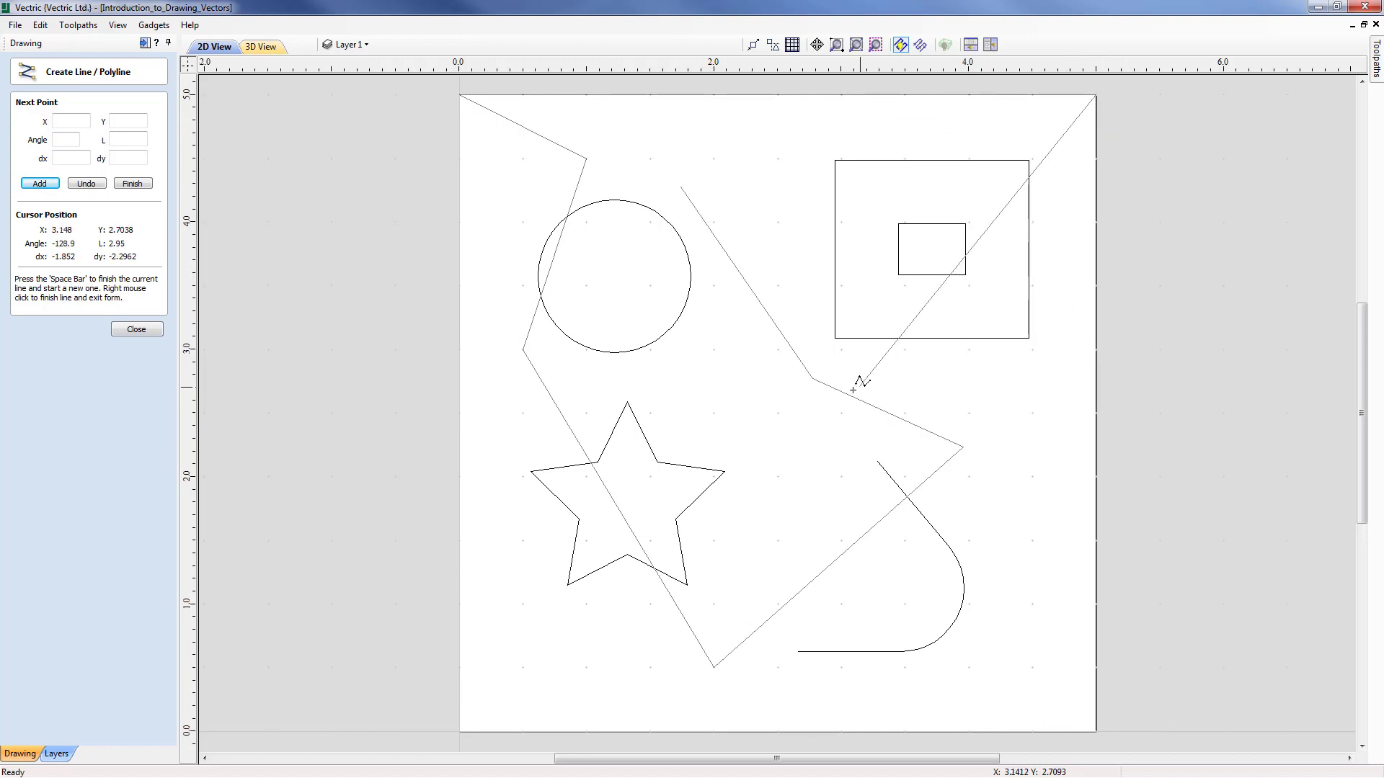
pyautogui.click(777, 413)
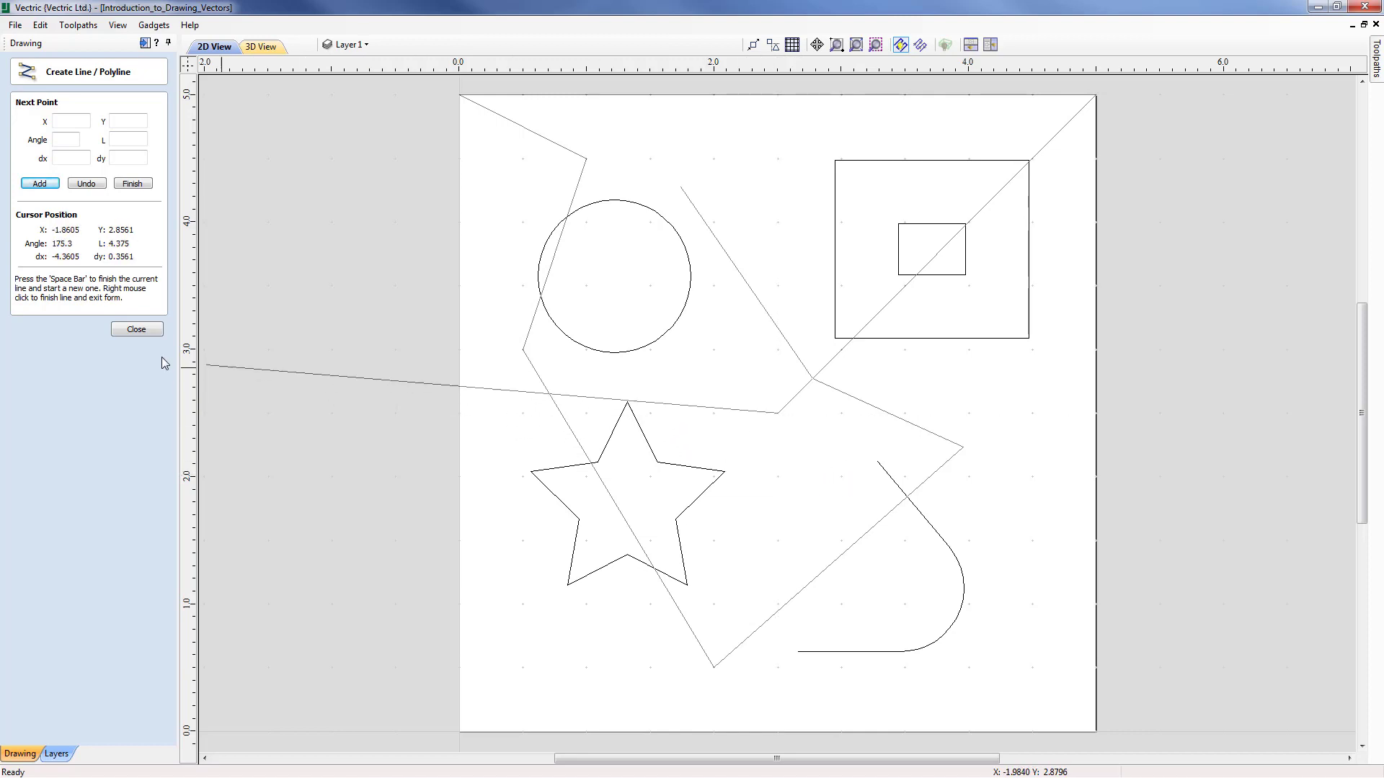
pyautogui.click(137, 330)
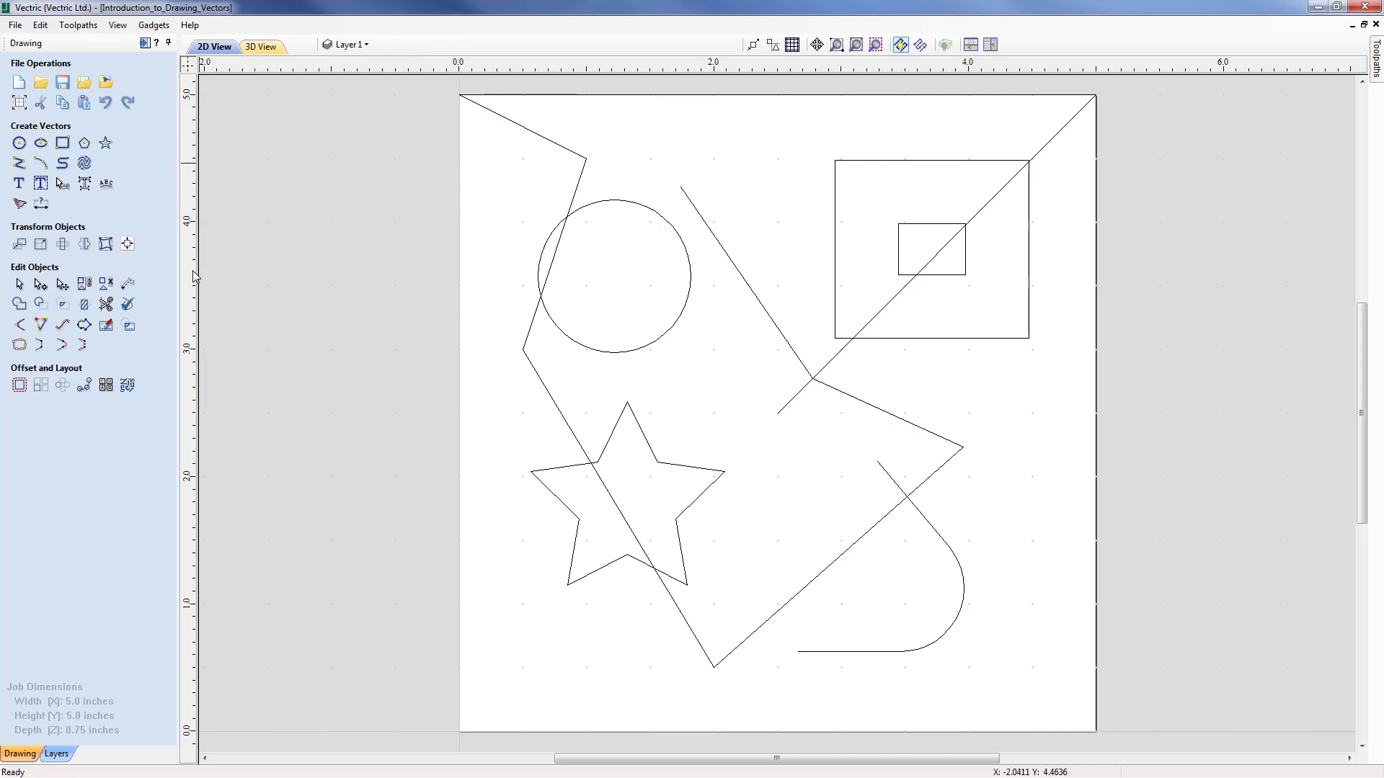
# Step: Add guides at X 0.3 and Y 4.25 inches and draw a three-point polyline snapped to their intersection and along each guide
pyautogui.moveTo(190, 150); pyautogui.dragTo(498, 274)
pyautogui.moveTo(890, 69); pyautogui.dragTo(890, 191)
pyautogui.click(20, 162)
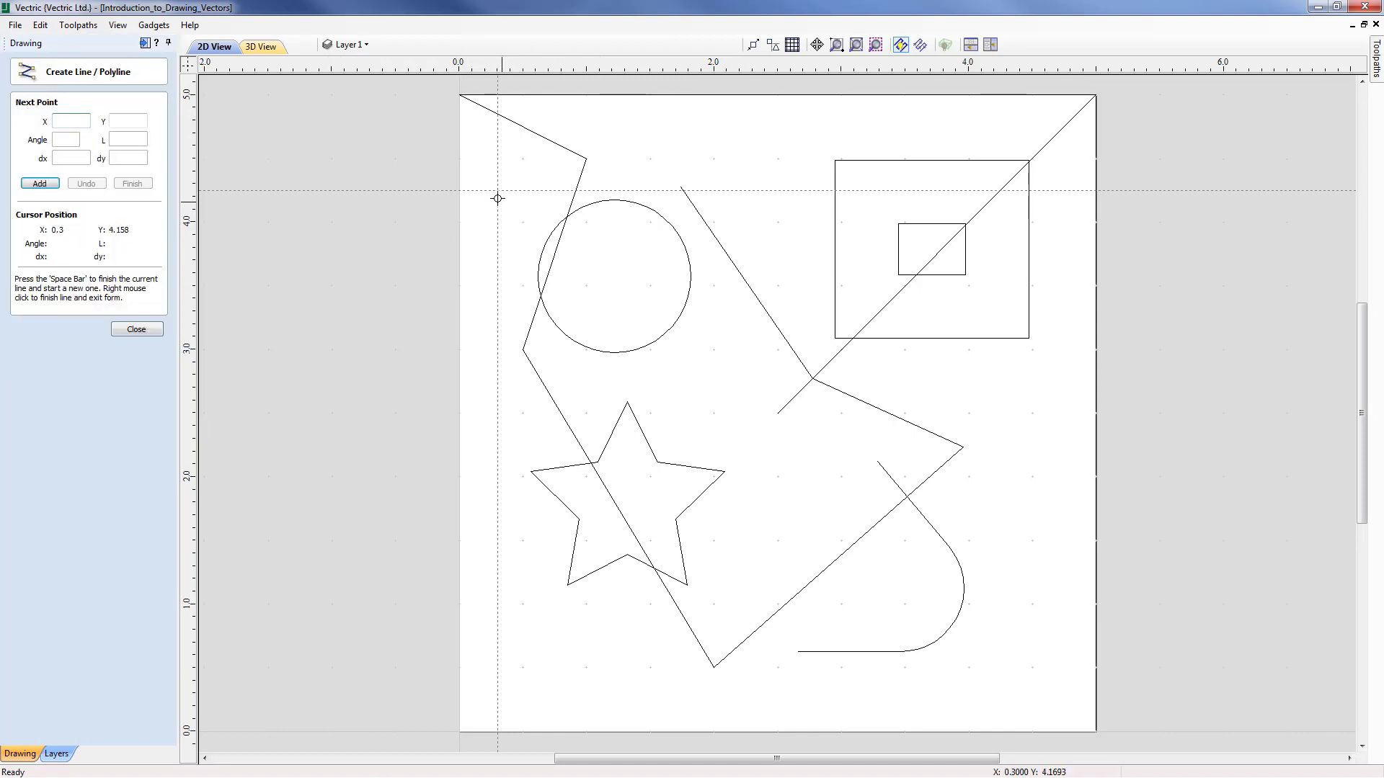
pyautogui.click(498, 191)
pyautogui.click(498, 402)
pyautogui.click(796, 191)
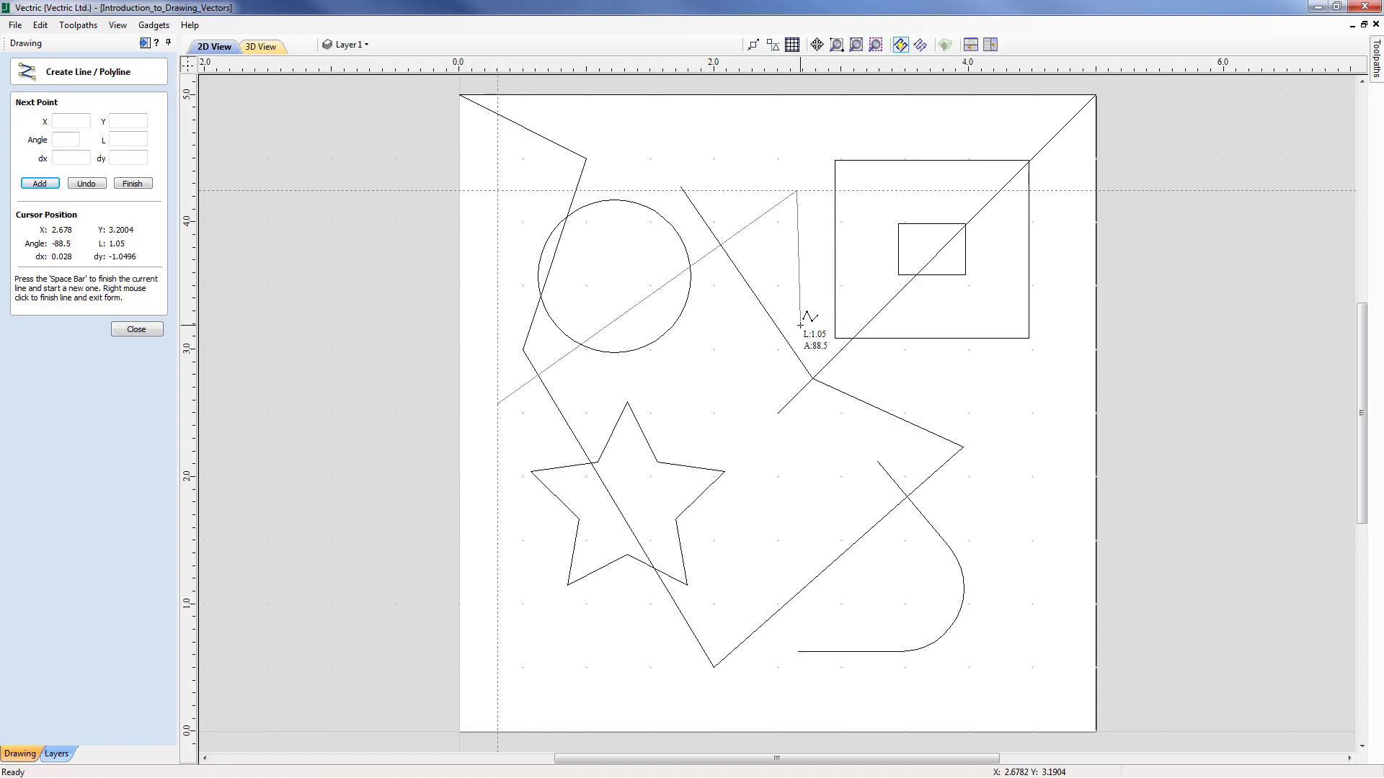
pyautogui.click(144, 329)
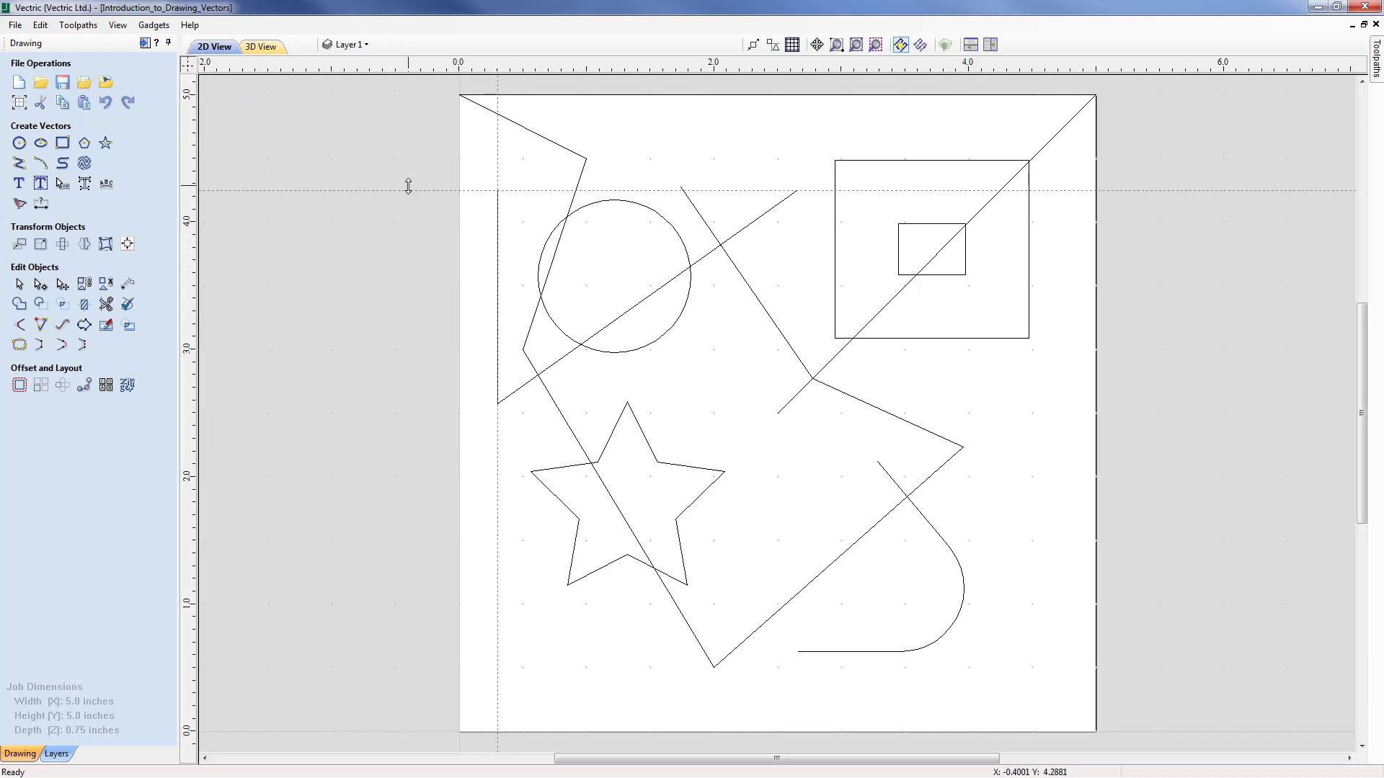
# Step: Delete the horizontal and the vertical guide through their guide properties
pyautogui.doubleClick(408, 190)
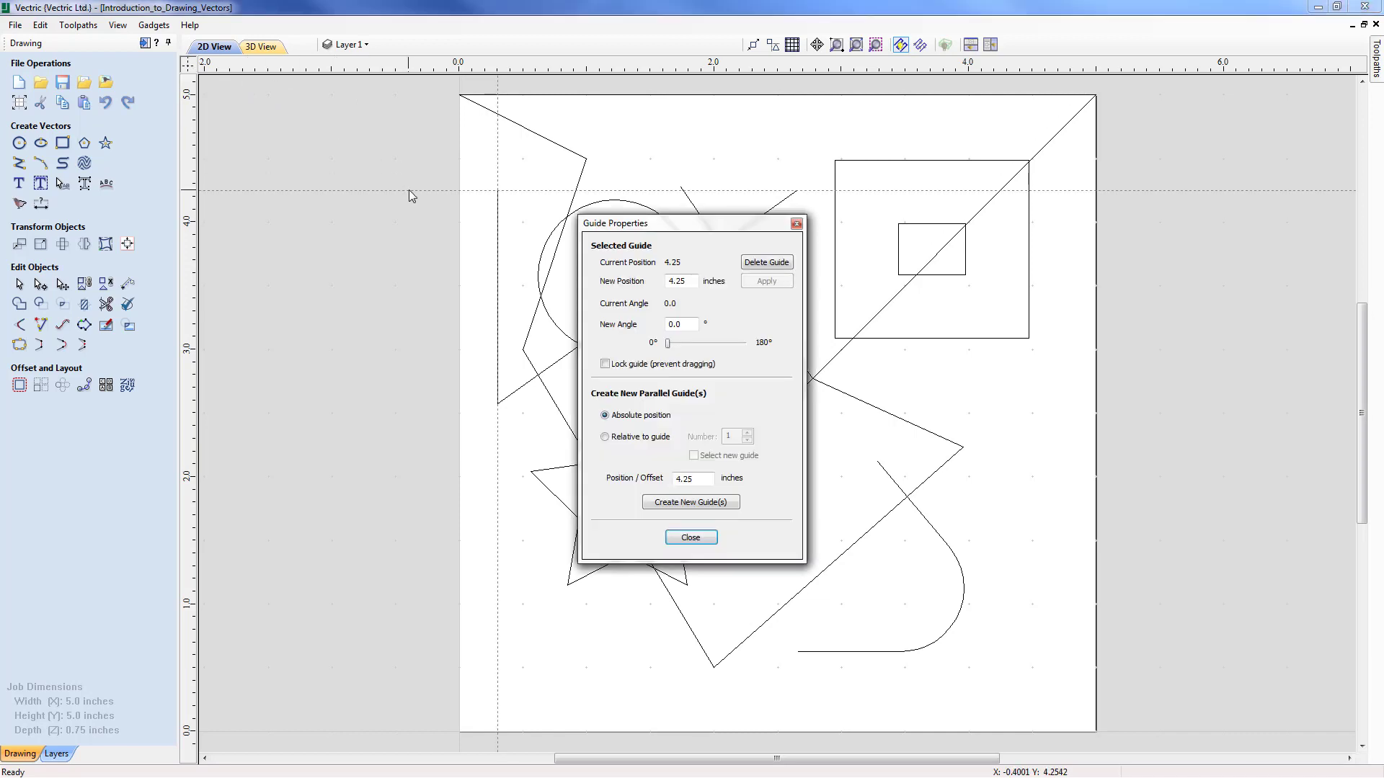
pyautogui.click(771, 263)
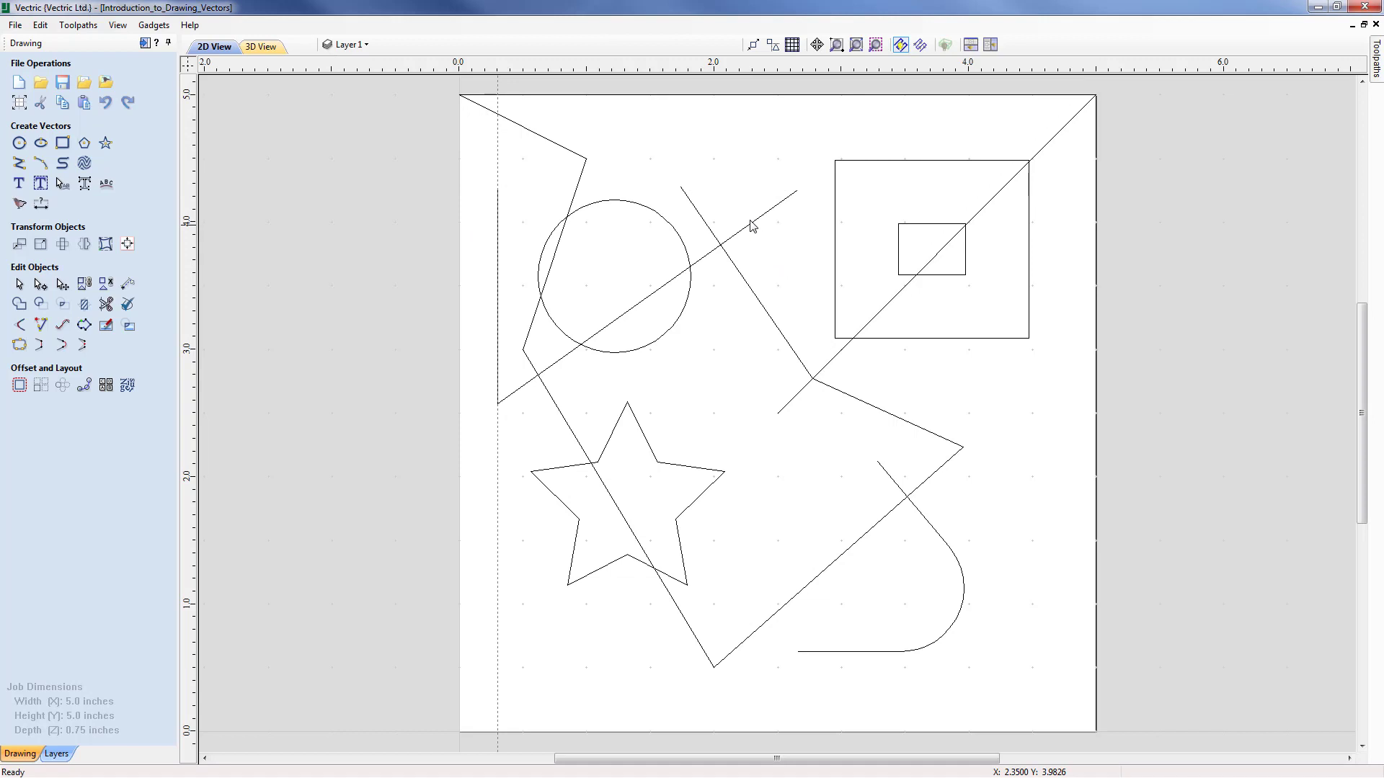
pyautogui.doubleClick(498, 487)
pyautogui.click(771, 263)
# Step: Delete the guide-snapped polyline and the longer grid-snapped polyline
pyautogui.click(688, 269)
pyautogui.press('Delete')
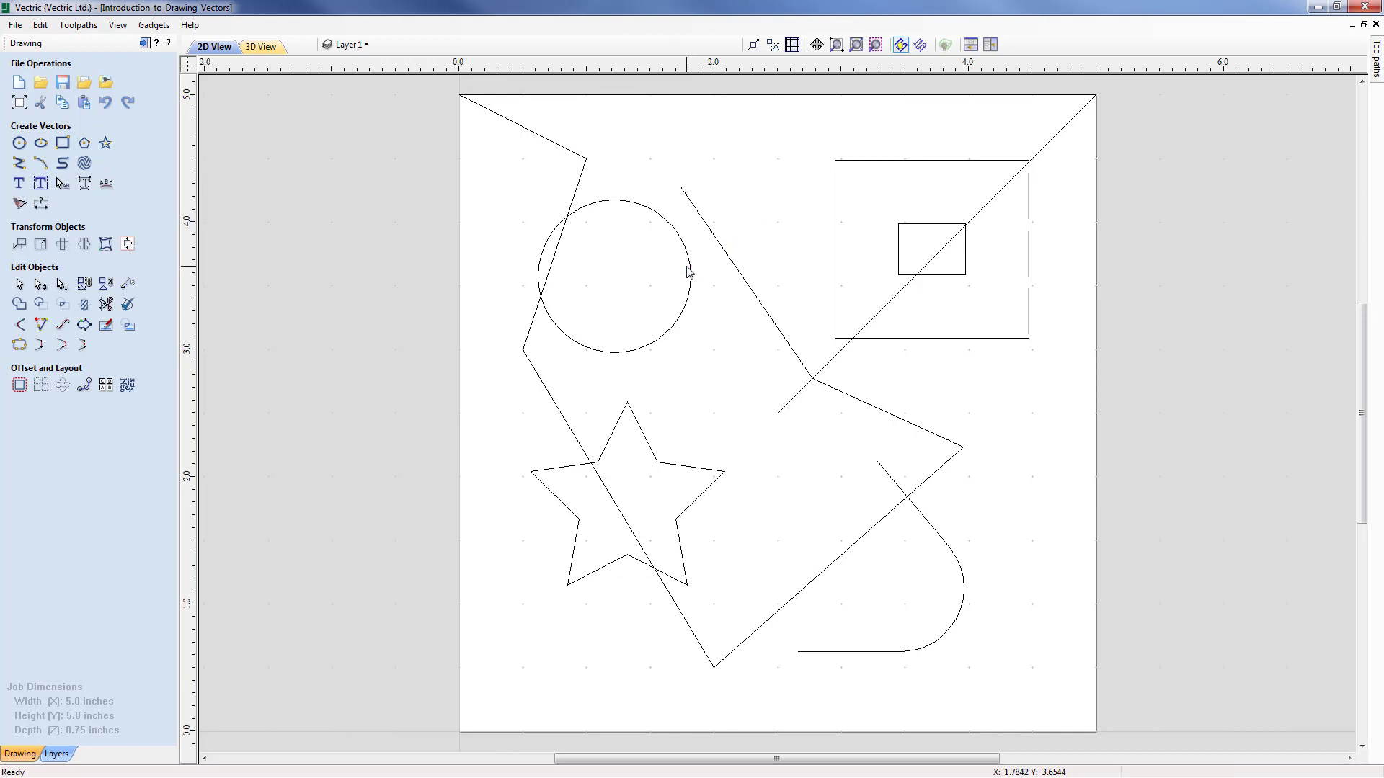
pyautogui.click(731, 263)
pyautogui.press('Delete')
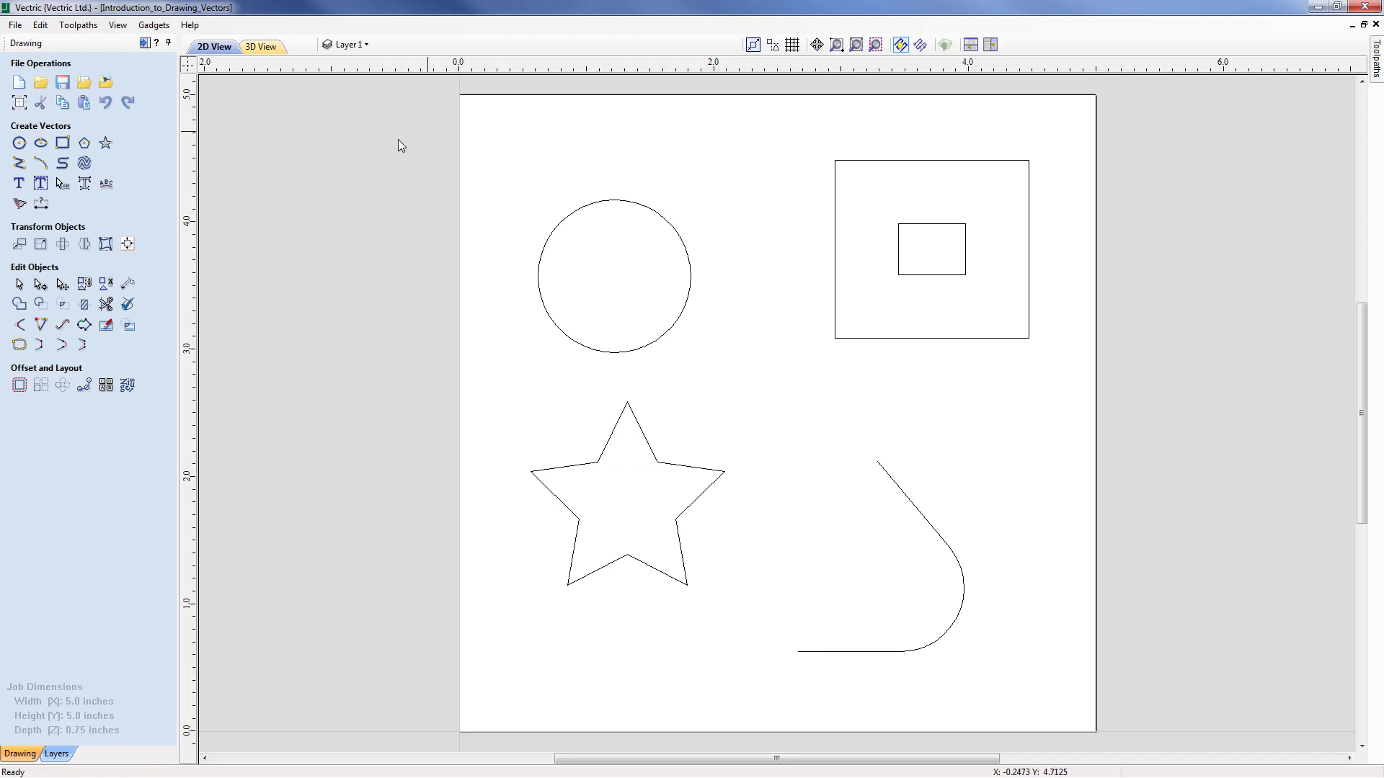
# Step: Review the geometry snapping options and display the nodes of all the drawn vectors
pyautogui.click(40, 25)
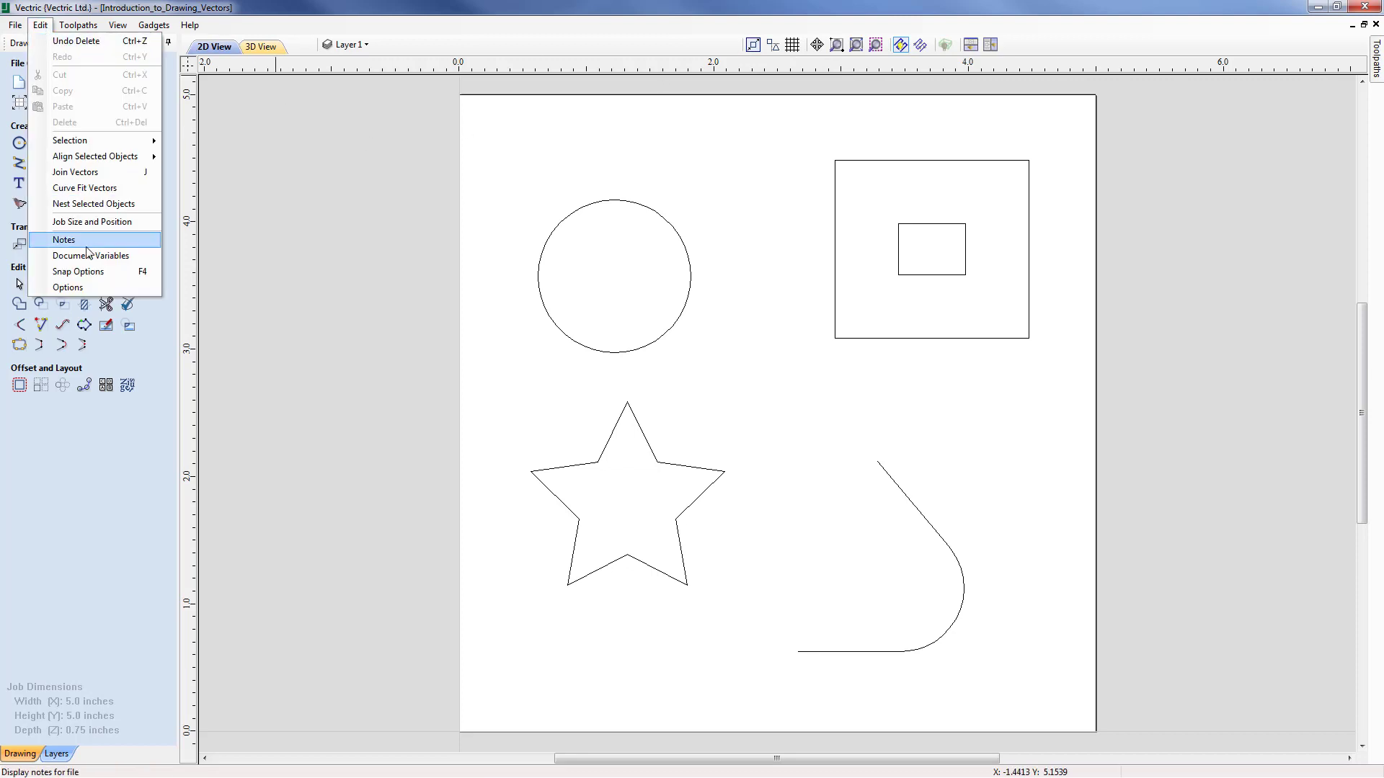
pyautogui.click(84, 274)
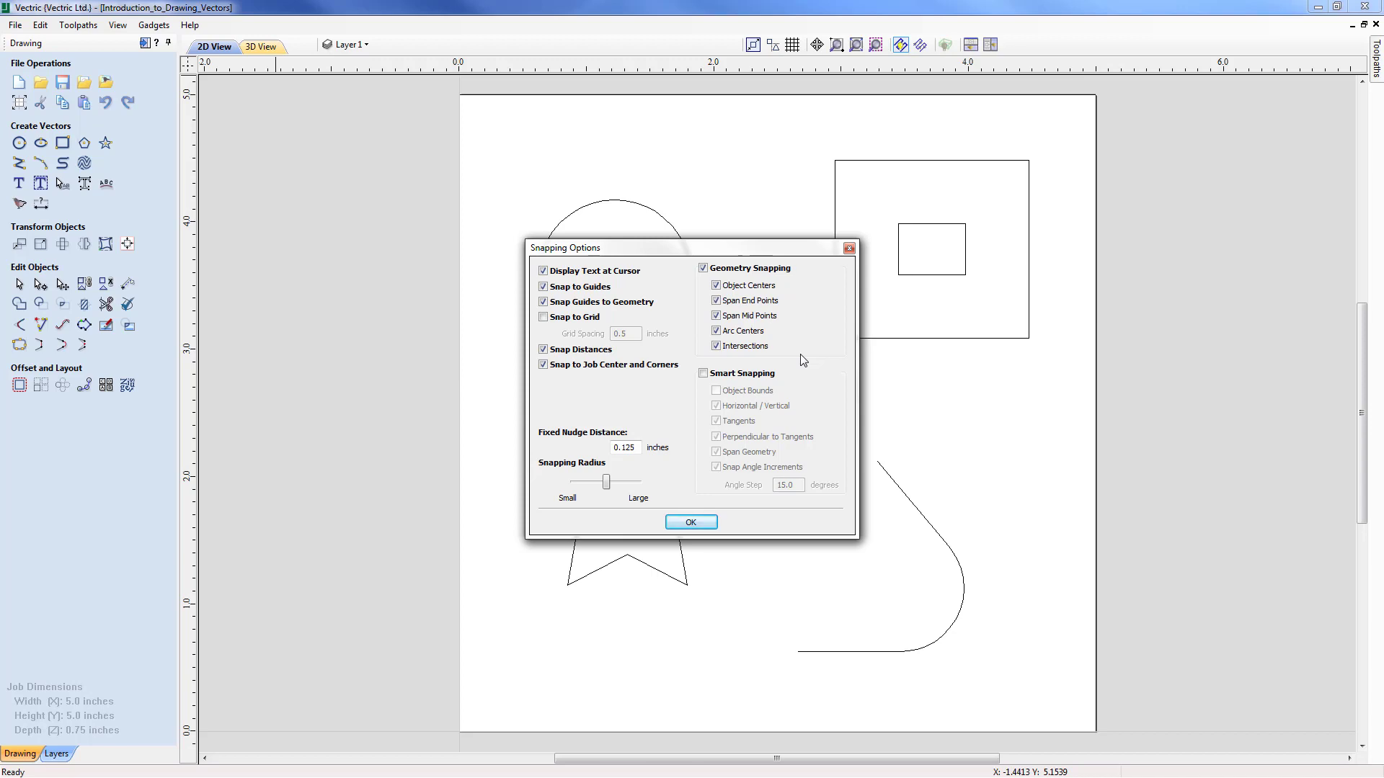
pyautogui.press('Return')
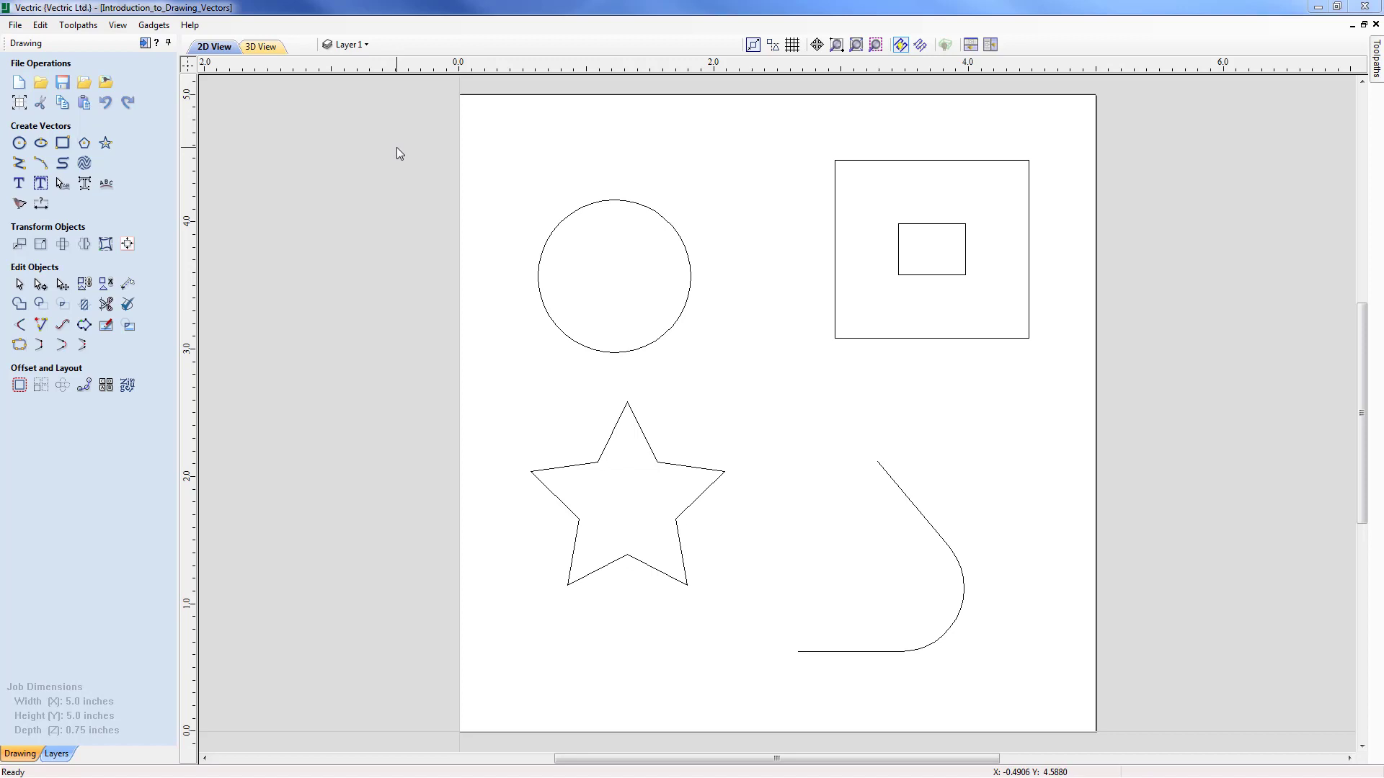
pyautogui.moveTo(439, 136); pyautogui.dragTo(1064, 683)
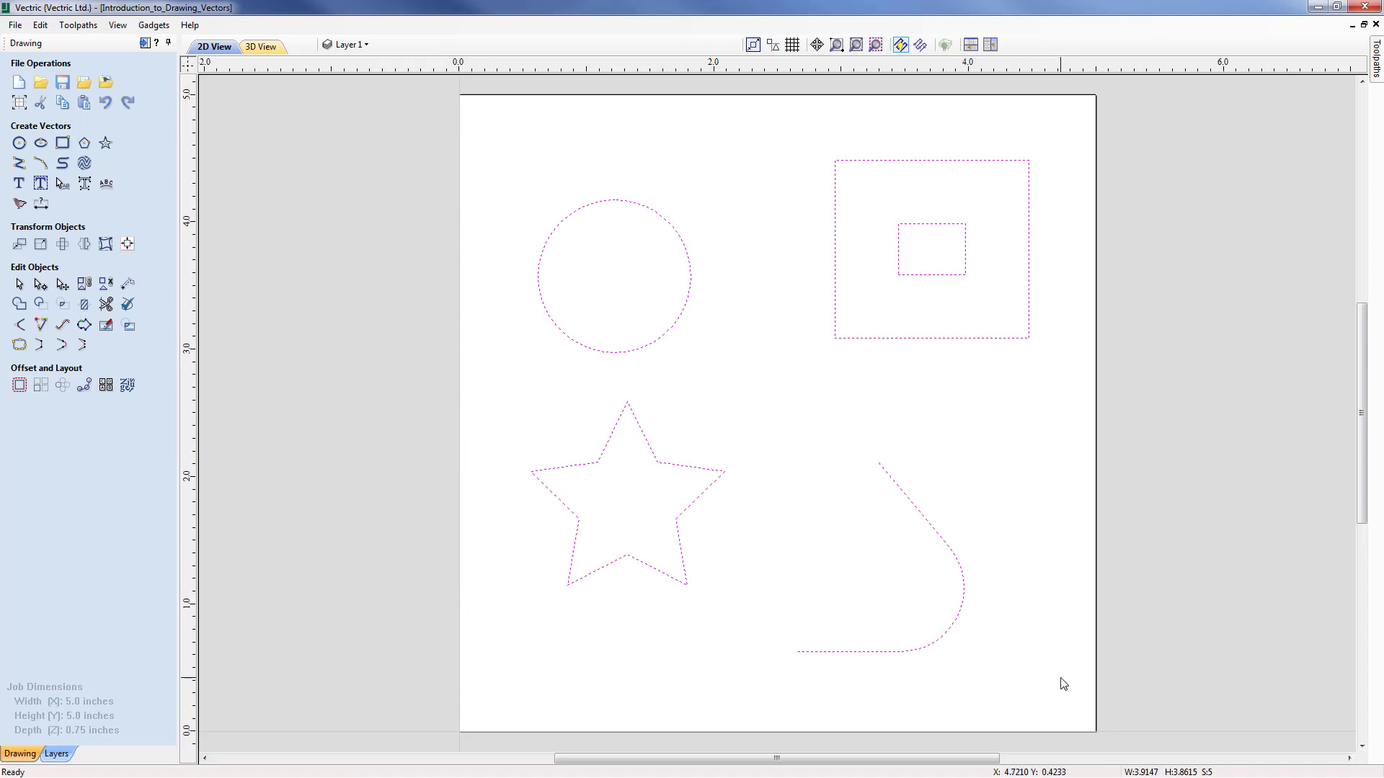
pyautogui.press('n')
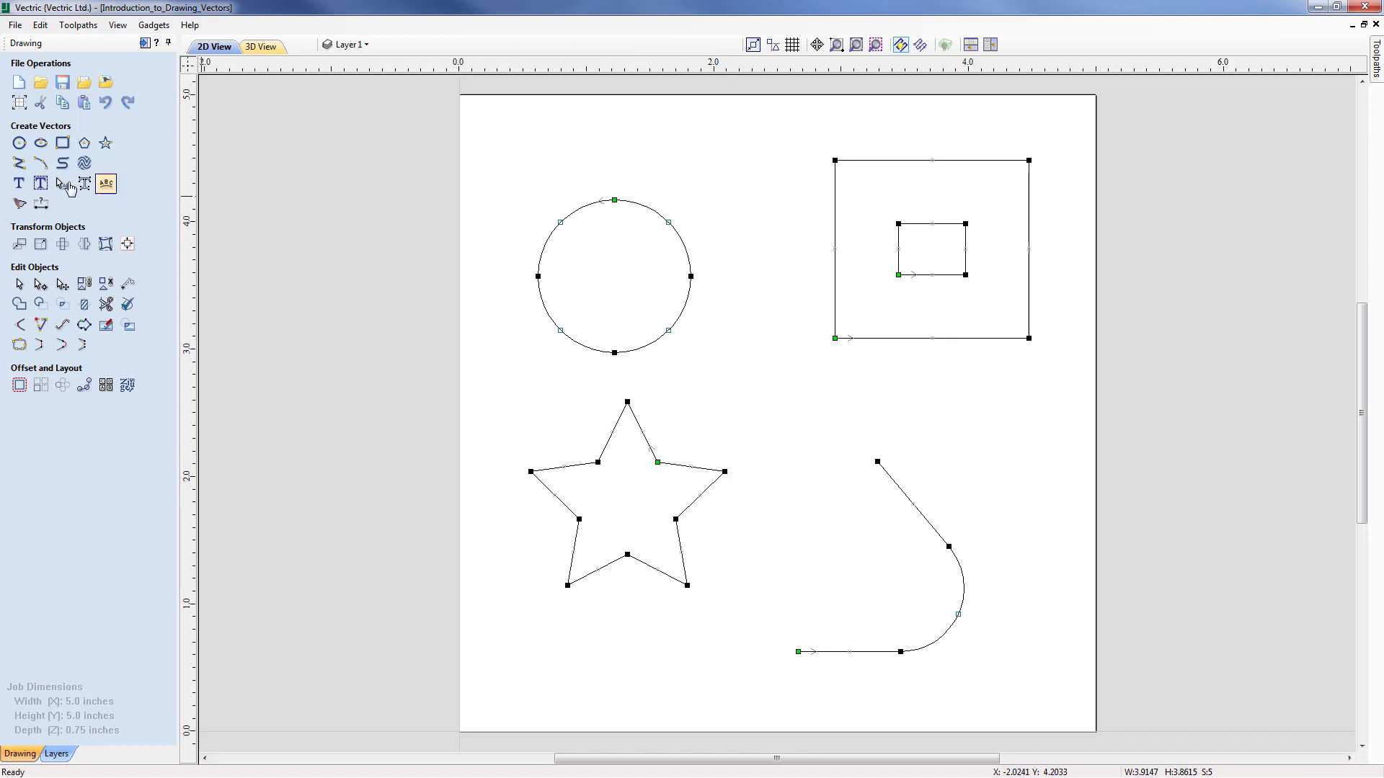
# Step: Start a polyline at the circle's right quadrant, snapping to the lower-left corners of both rectangles and the larger rectangle's bottom-edge midpoint
pyautogui.click(24, 170)
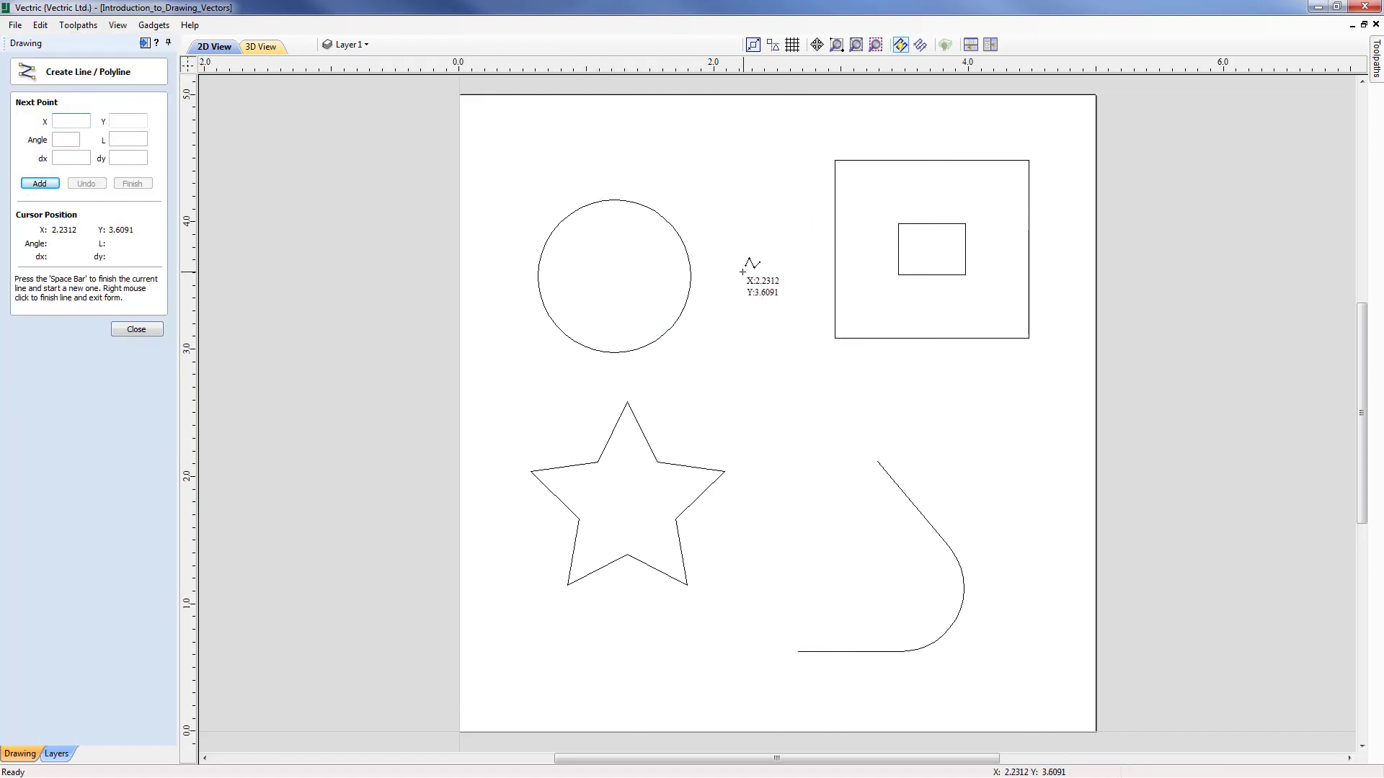
pyautogui.click(691, 278)
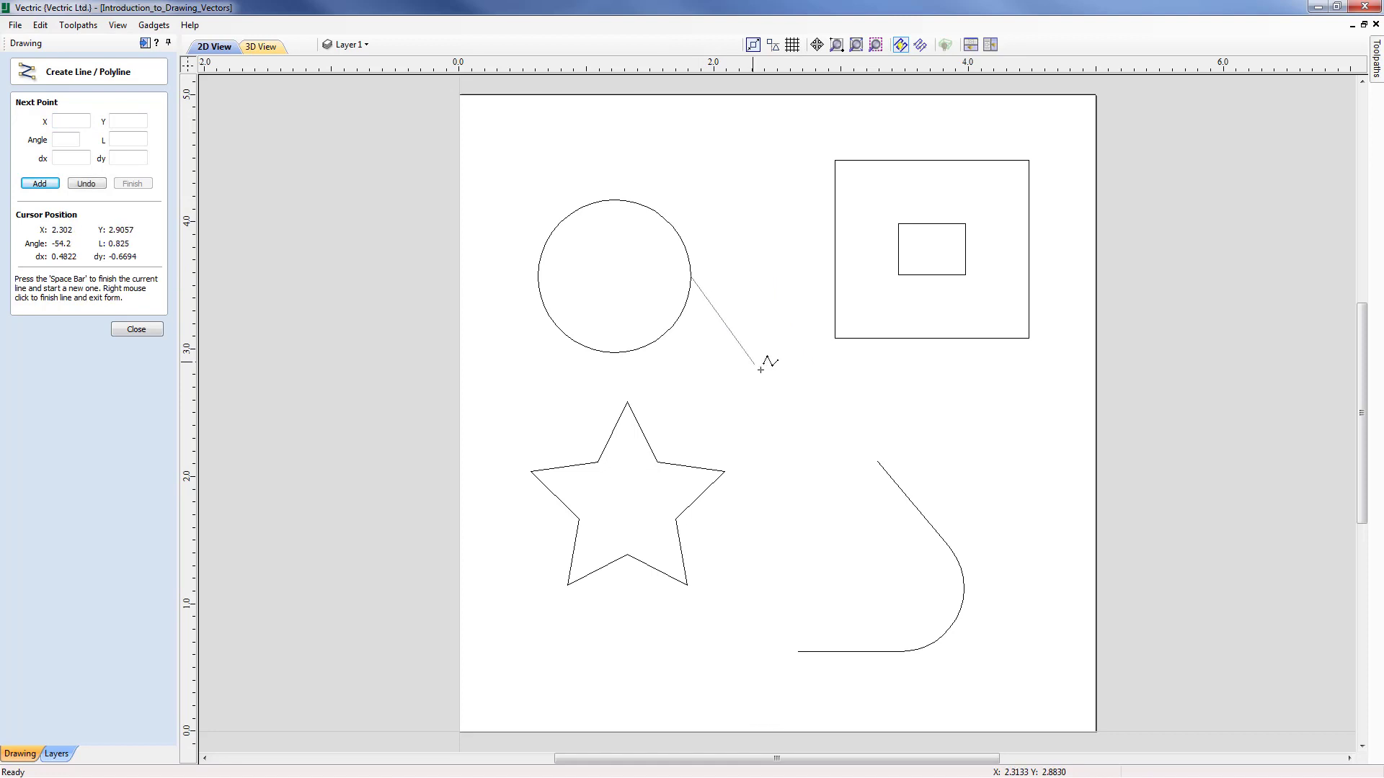
pyautogui.click(835, 342)
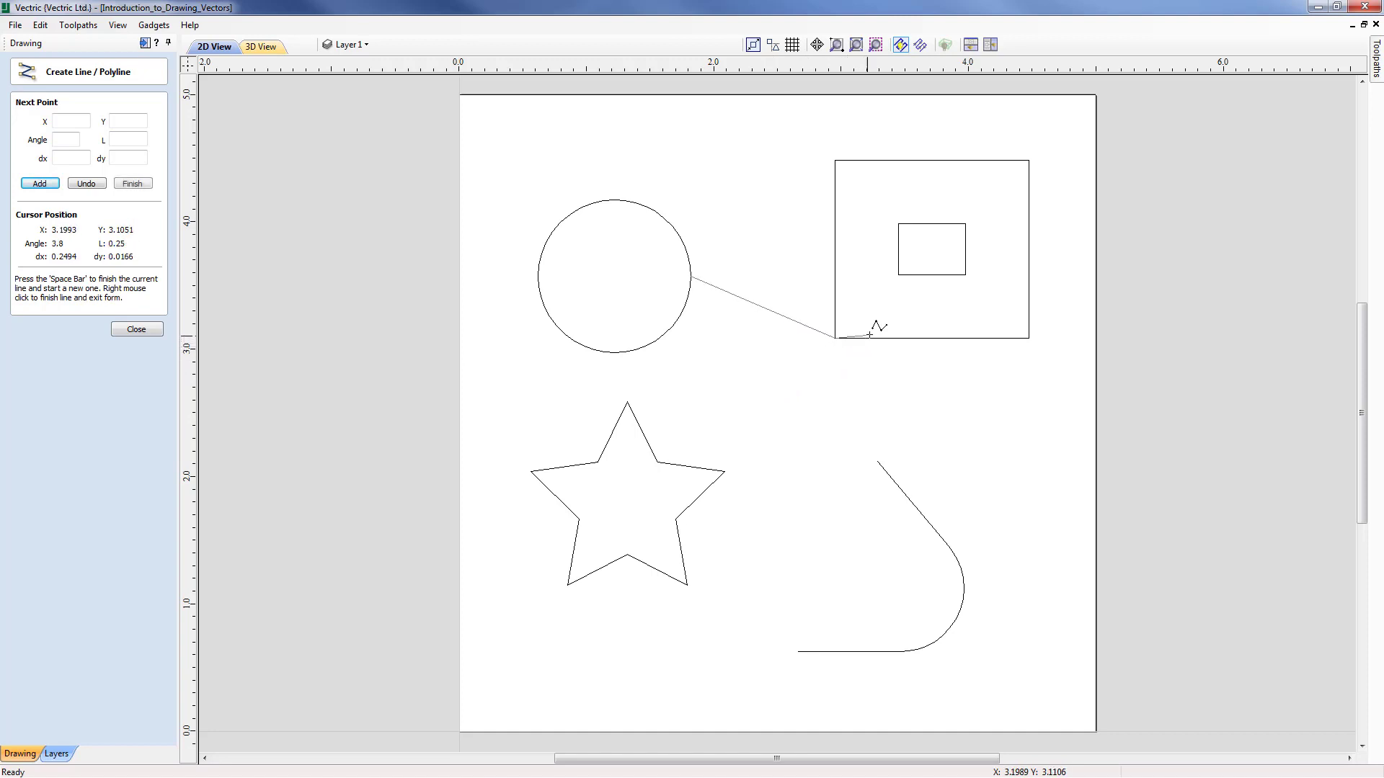
pyautogui.click(898, 276)
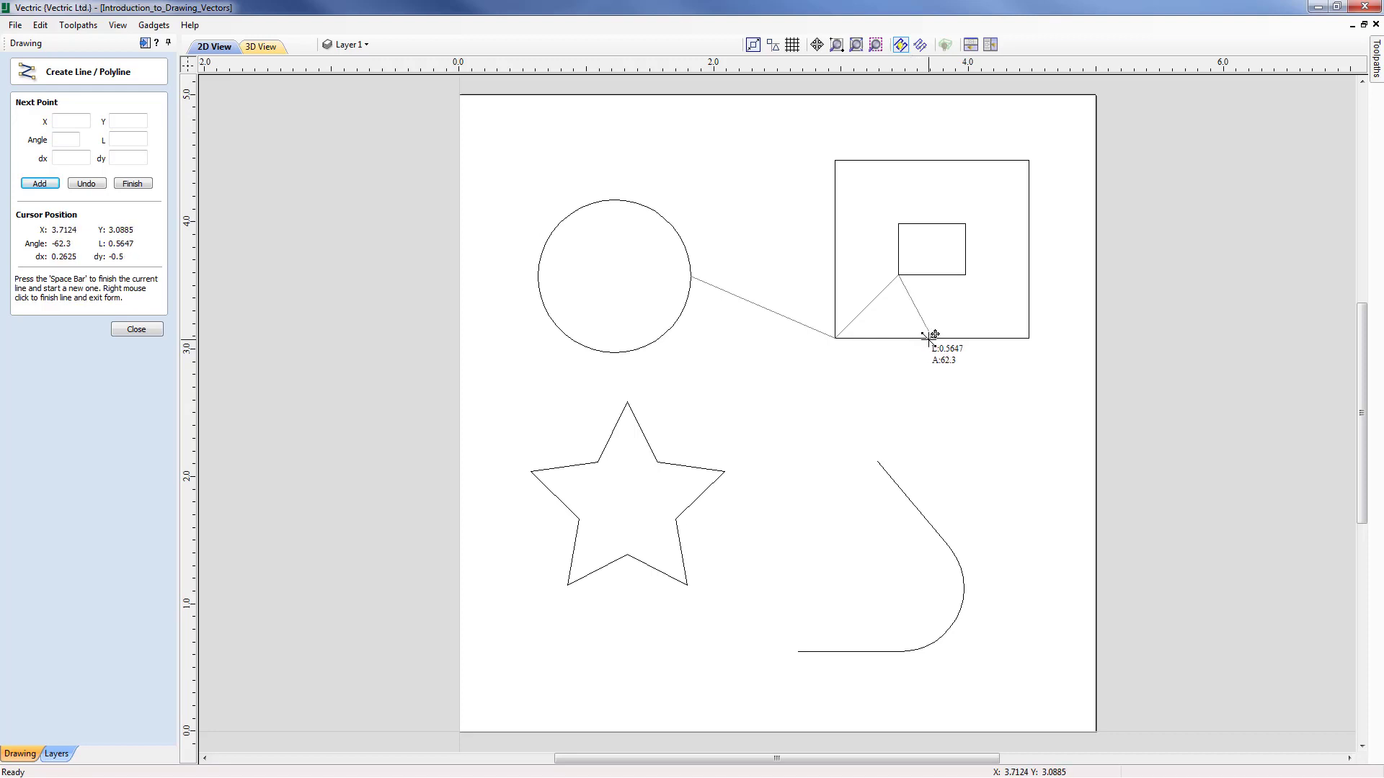
pyautogui.click(932, 337)
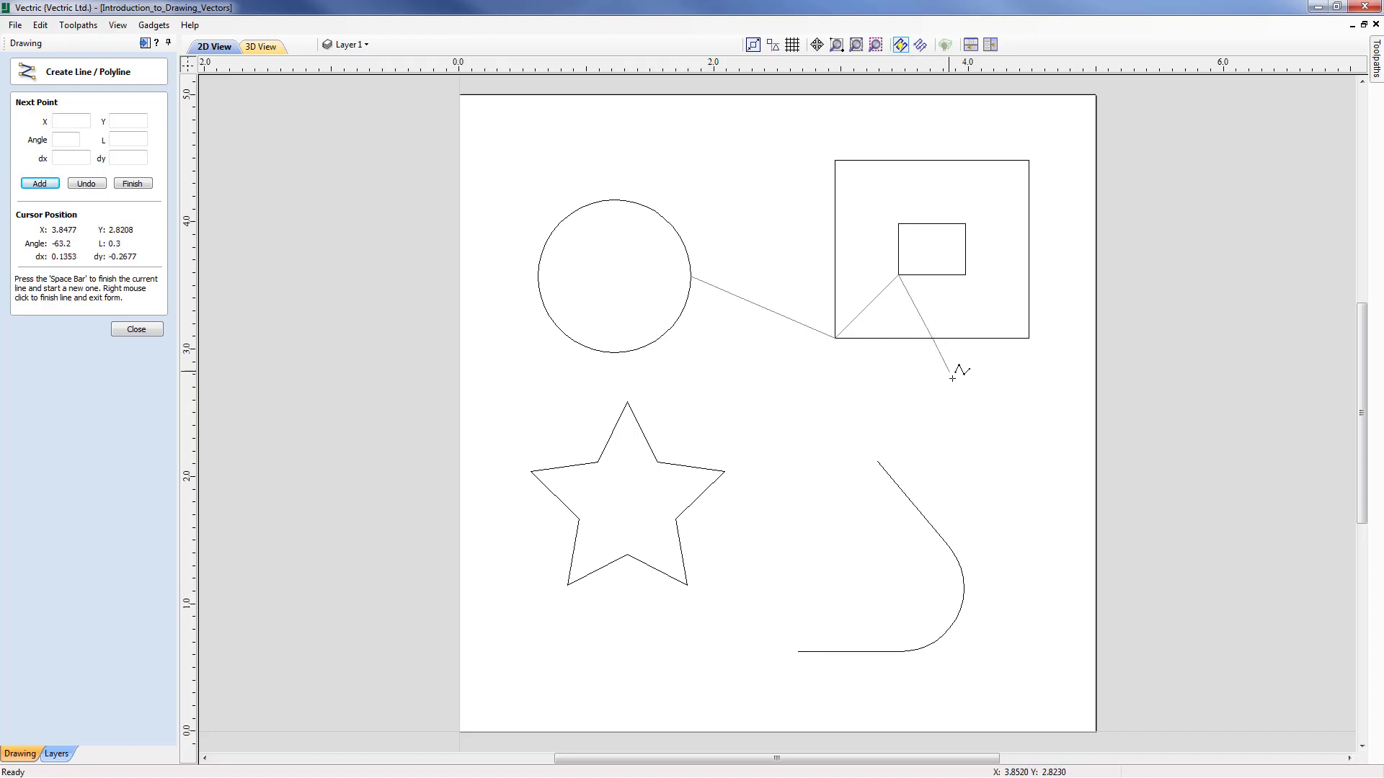
# Step: Continue the polyline through the open vector's upper end, sloping-line midpoint, a point inside its arc, lower-line midpoint, and the circle's three lower snap points
pyautogui.click(880, 462)
pyautogui.click(912, 503)
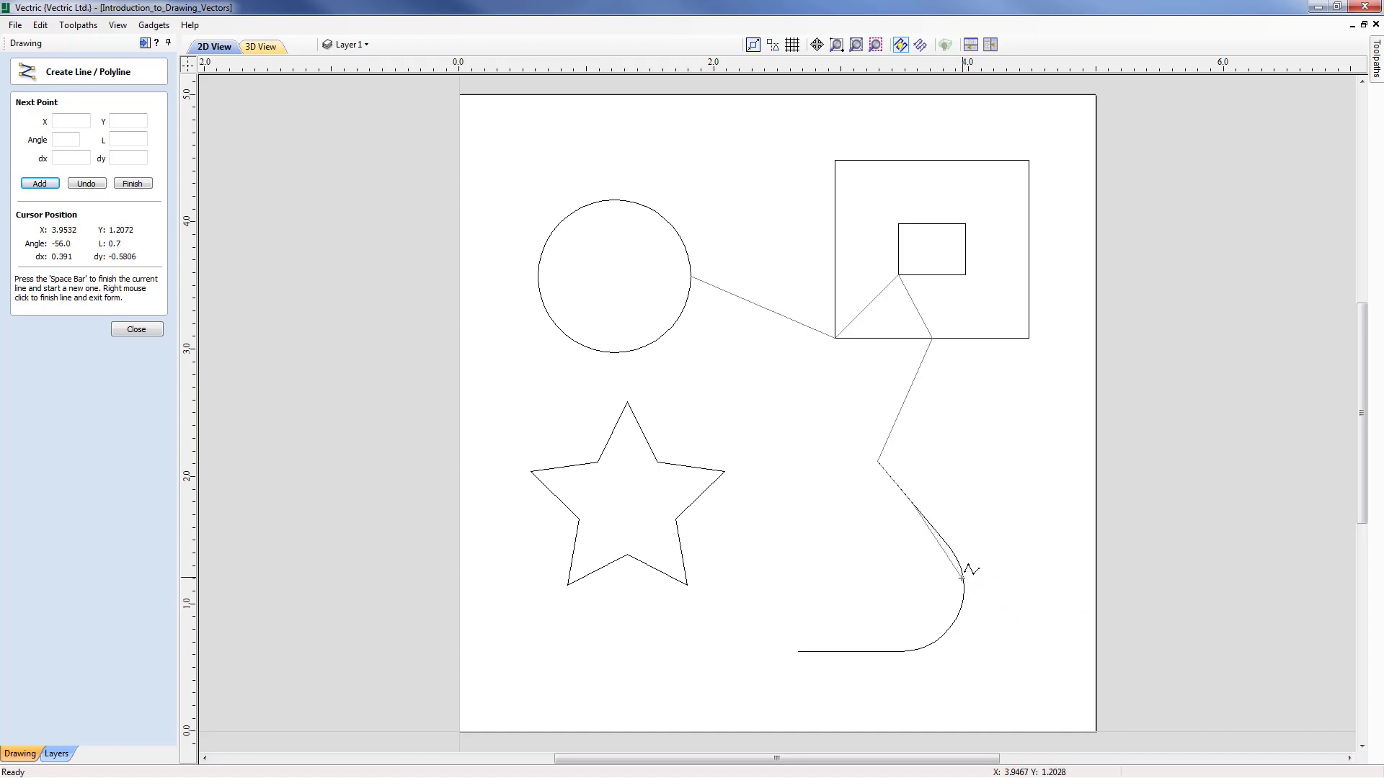
pyautogui.click(888, 580)
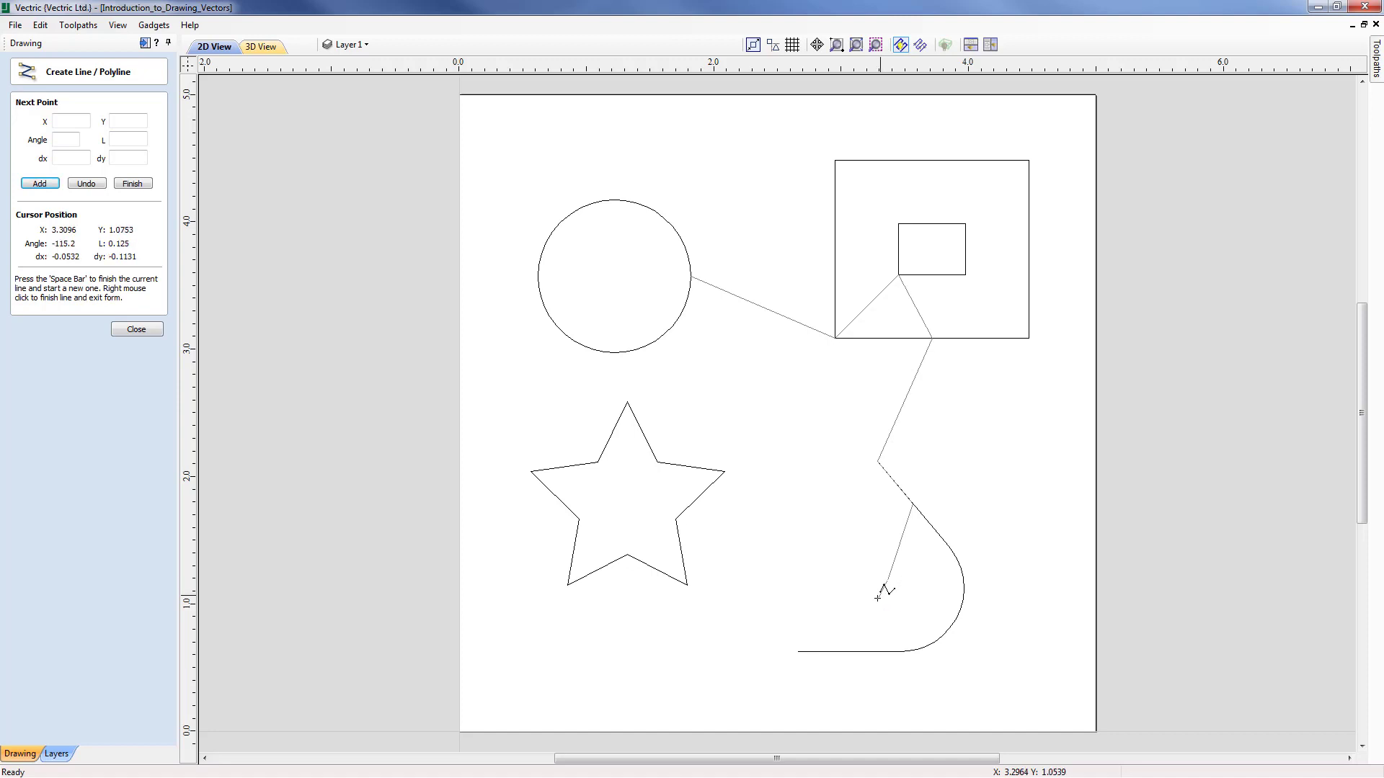
pyautogui.click(851, 652)
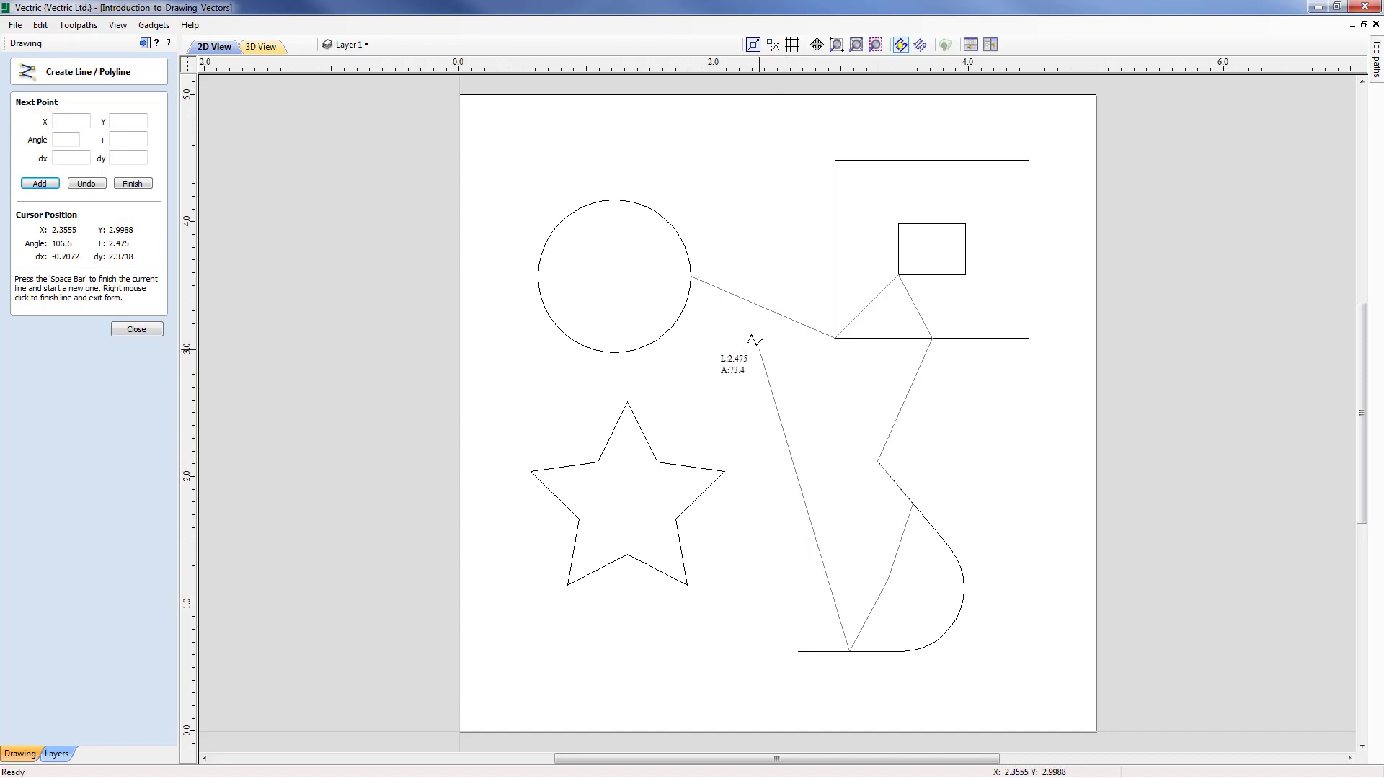
pyautogui.click(668, 333)
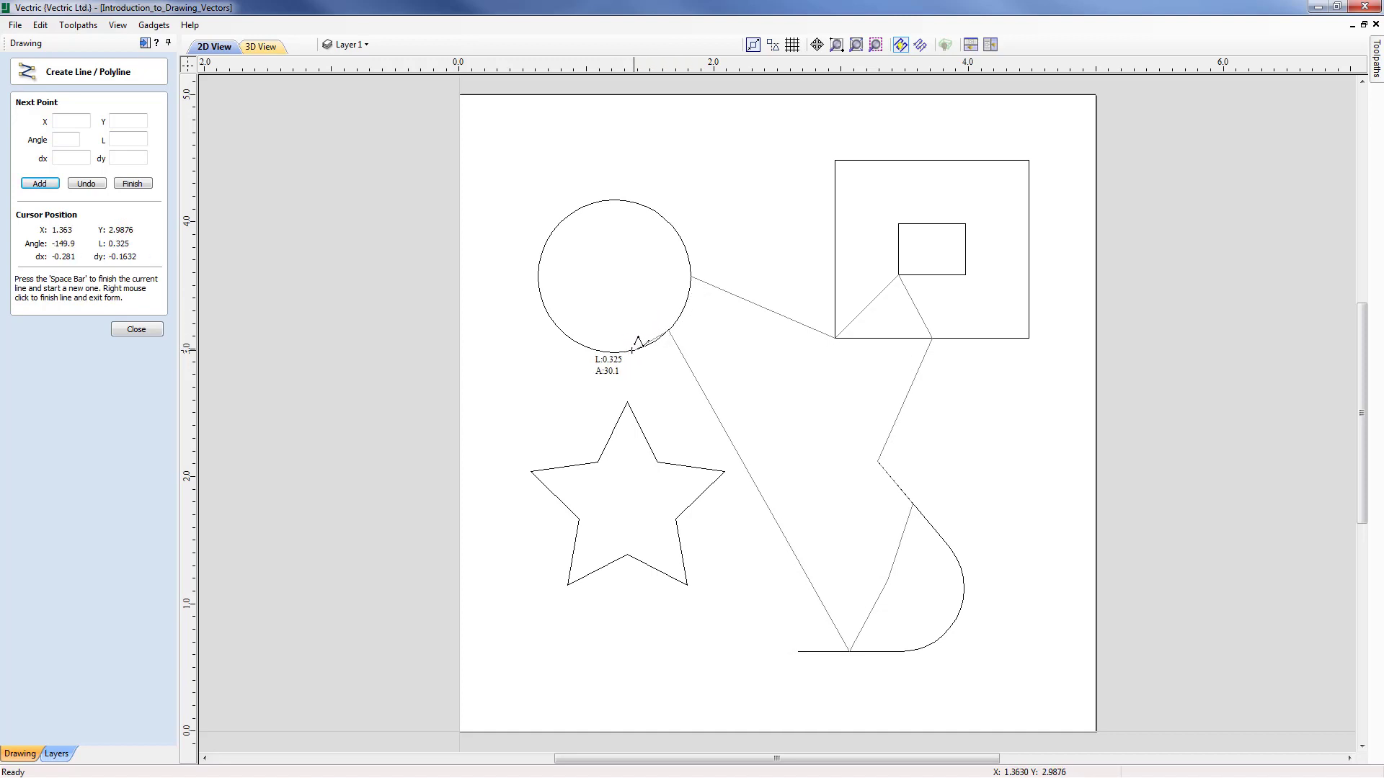
pyautogui.click(616, 352)
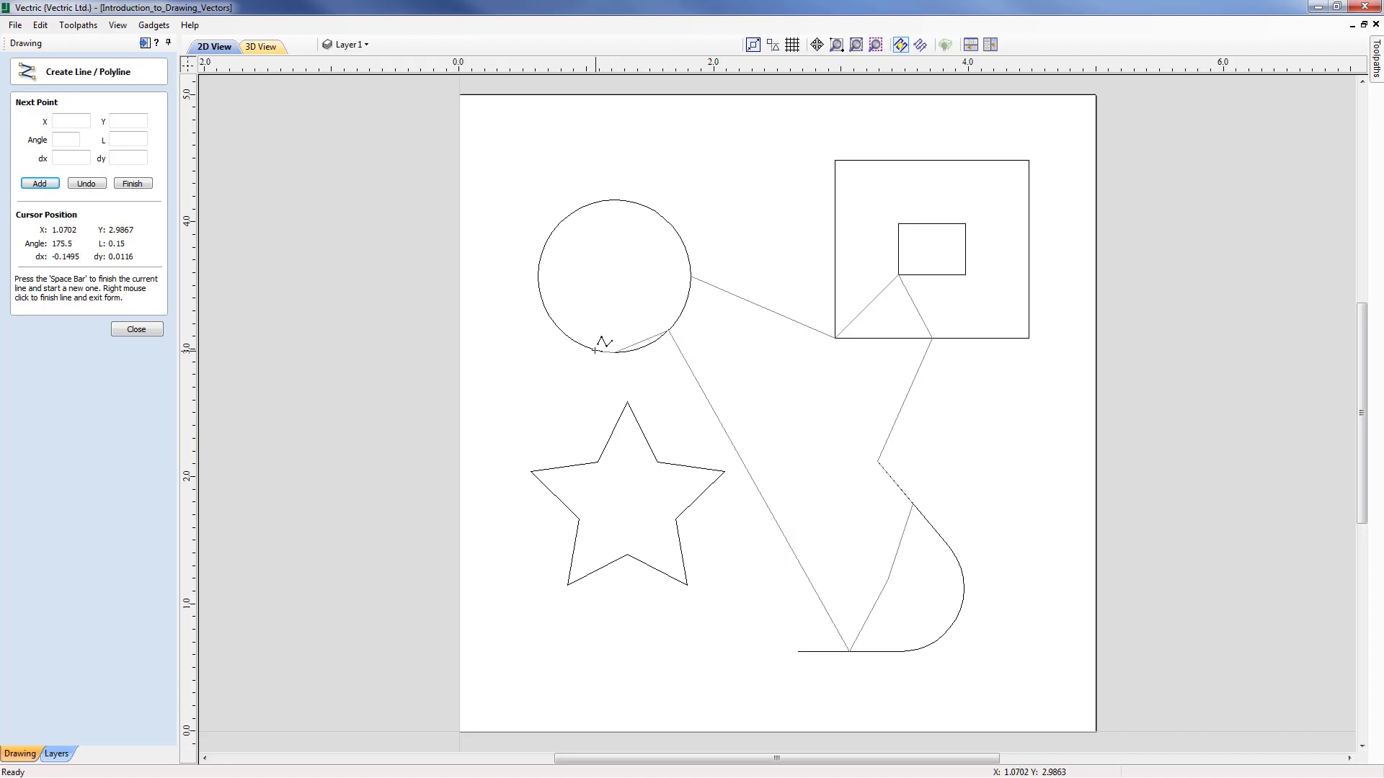
pyautogui.click(561, 330)
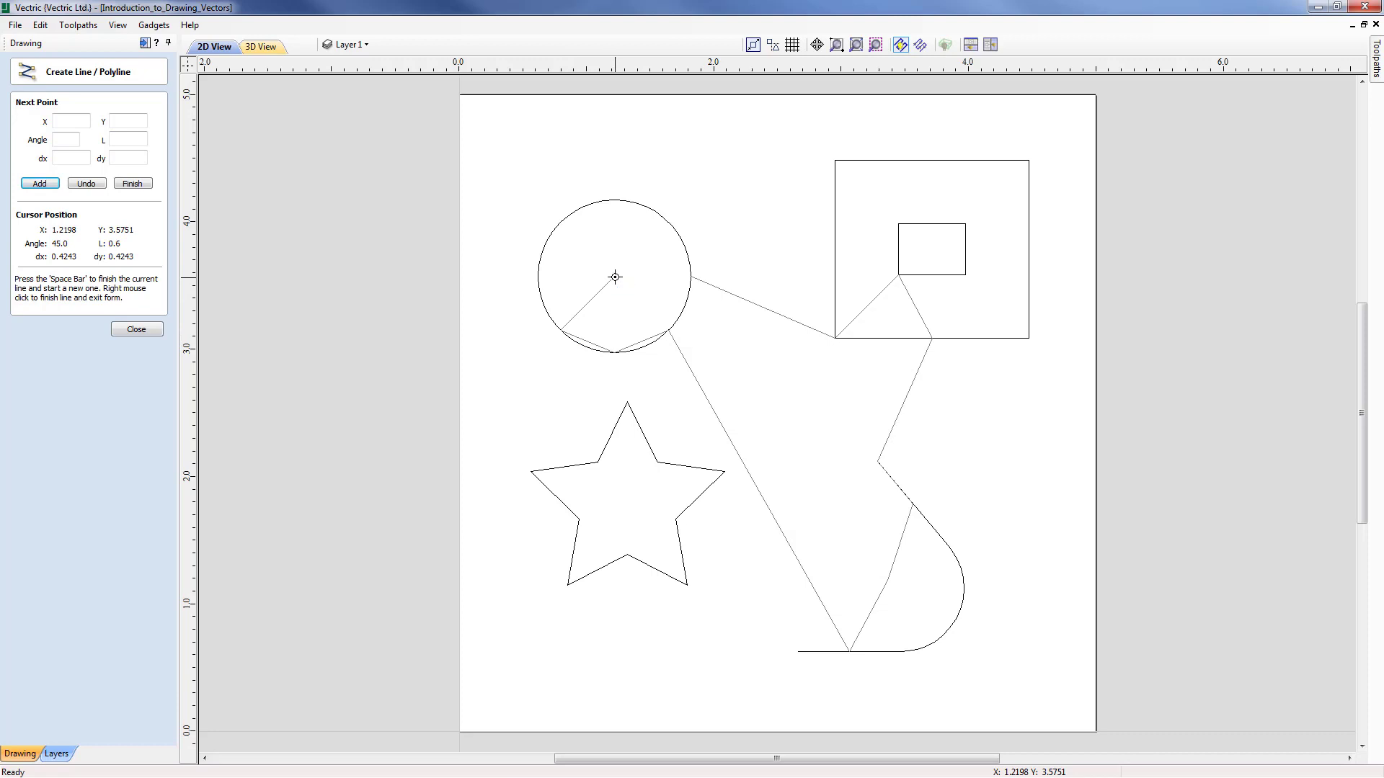
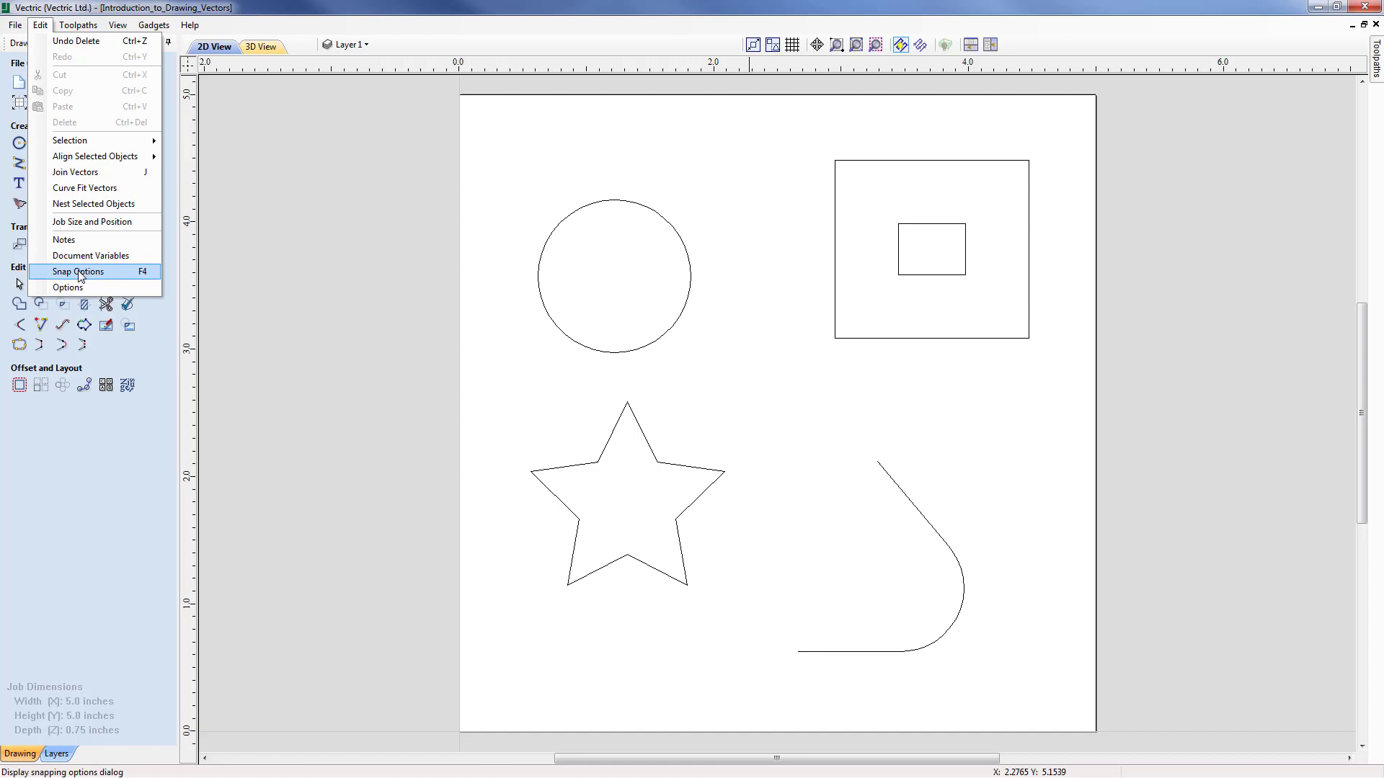
# Step: Review the smart snapping options, including Horizontal / Vertical alignment
pyautogui.click(79, 273)
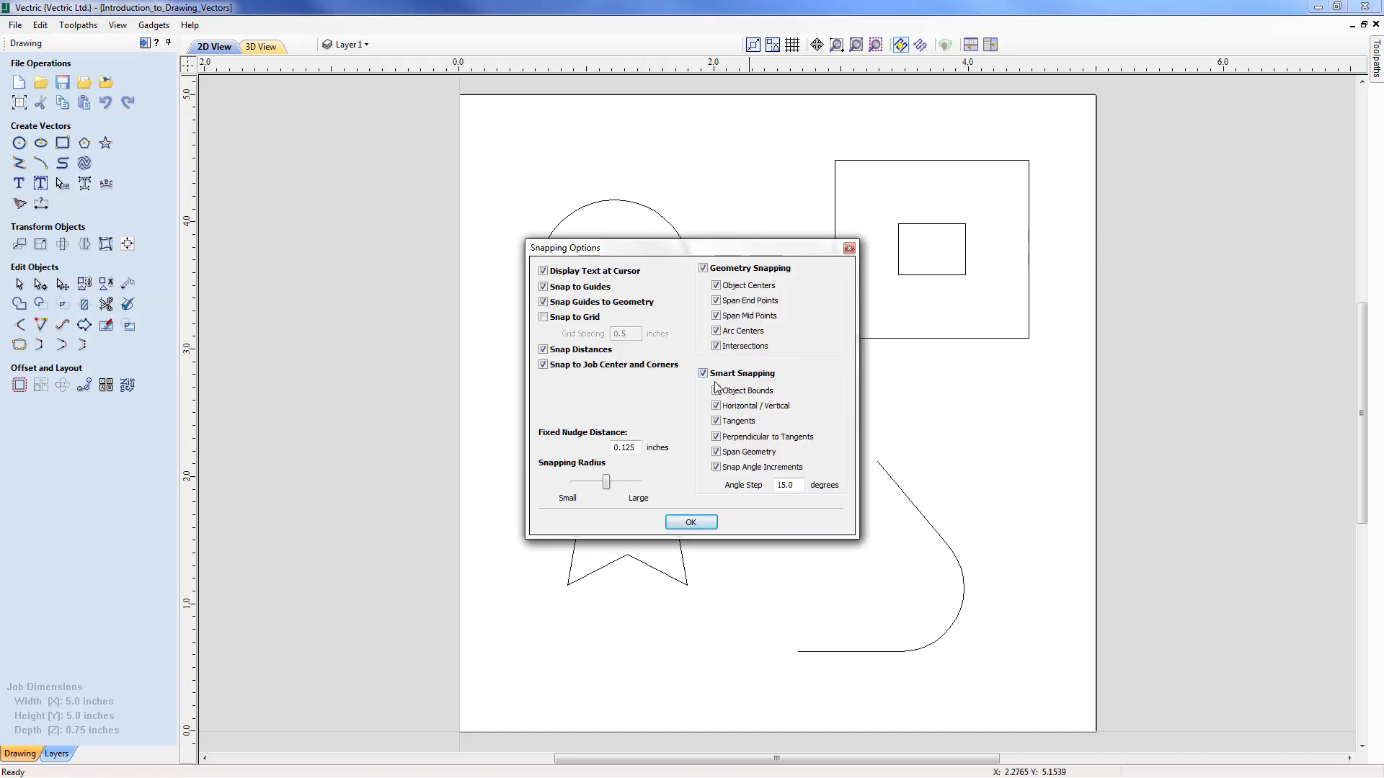
pyautogui.click(717, 405)
pyautogui.click(690, 524)
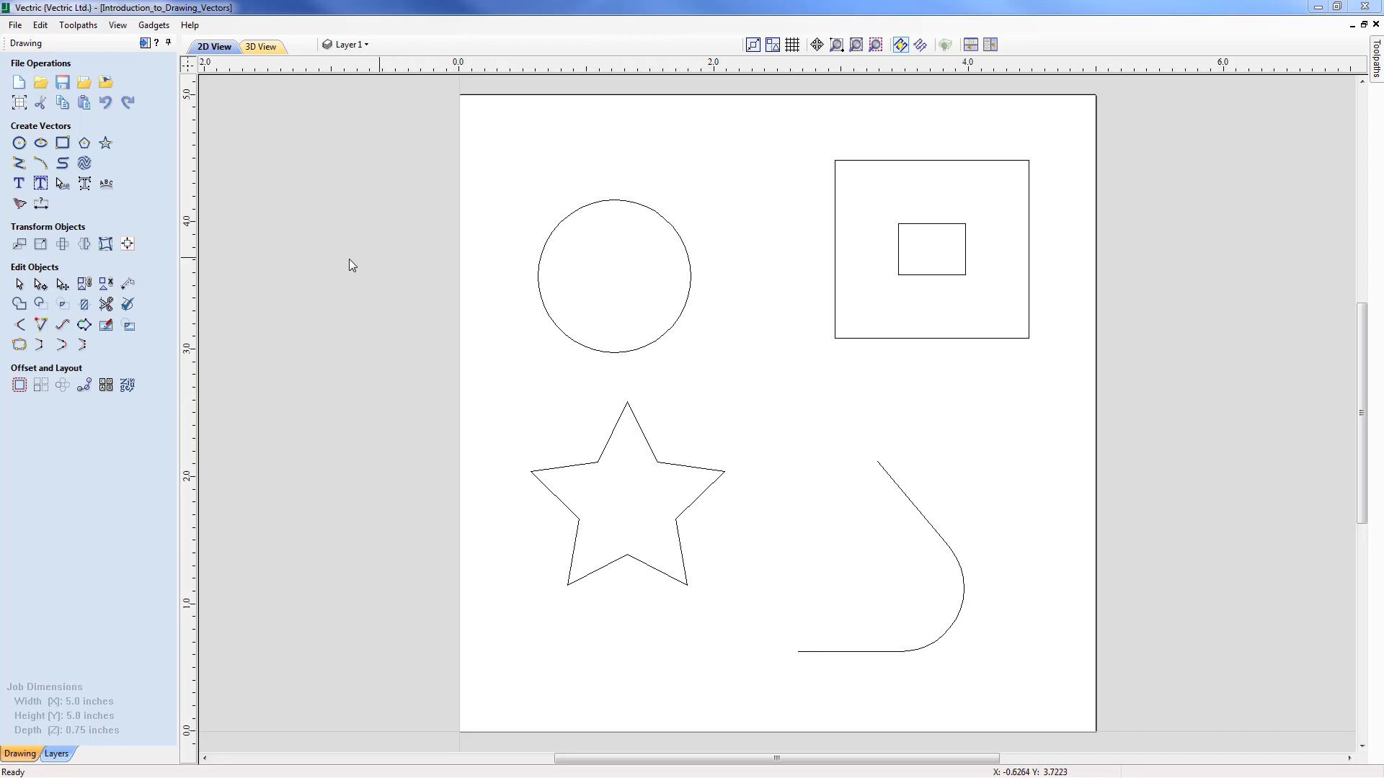
# Step: Draw a three-point polyline at X 3.9641 Y 0.627, X 2.6613 Y 2.1208 and X 2.0819 Y 2.5931, aligned with the open vector and star bounds
pyautogui.click(19, 163)
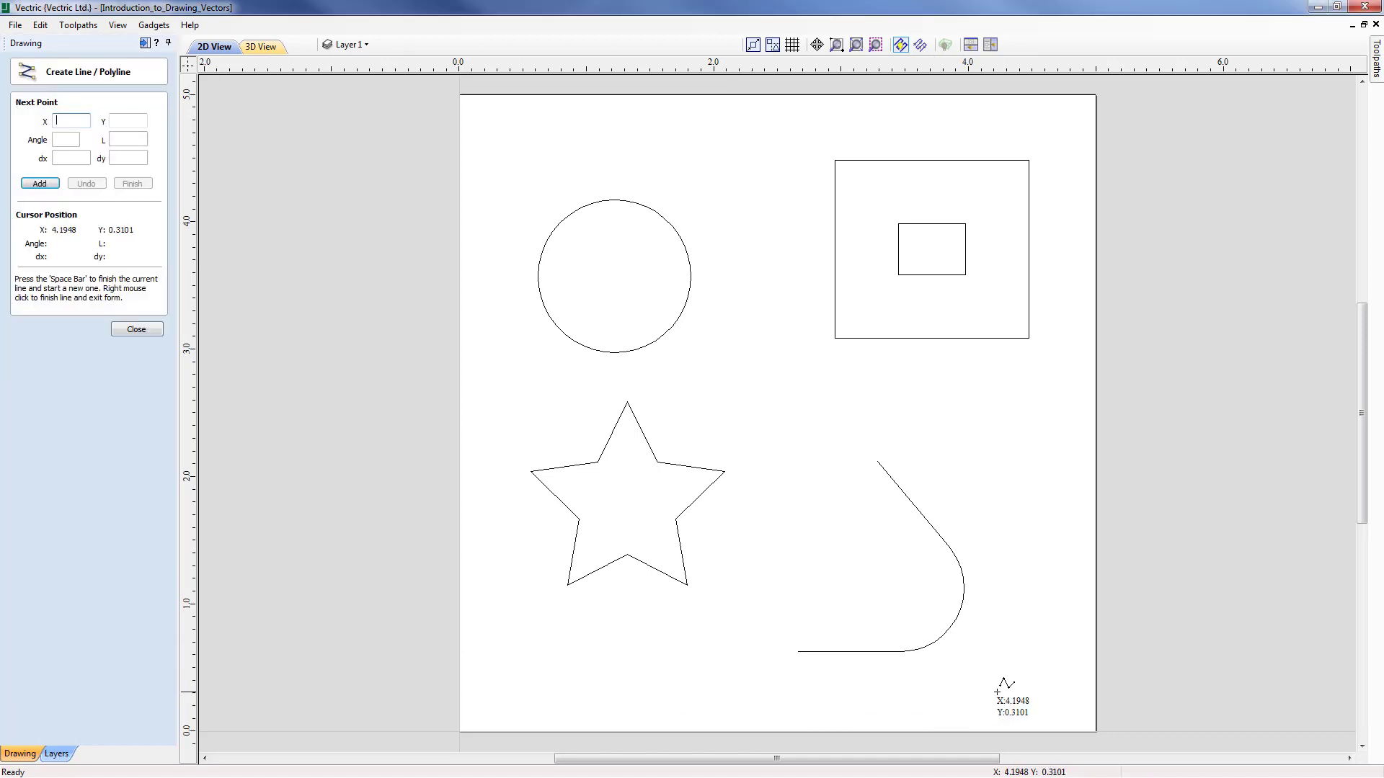
pyautogui.moveTo(991, 689)
pyautogui.mouseDown(button='middle')
pyautogui.moveTo(821, 570)
pyautogui.moveTo(783, 524)
pyautogui.mouseUp(button='middle')
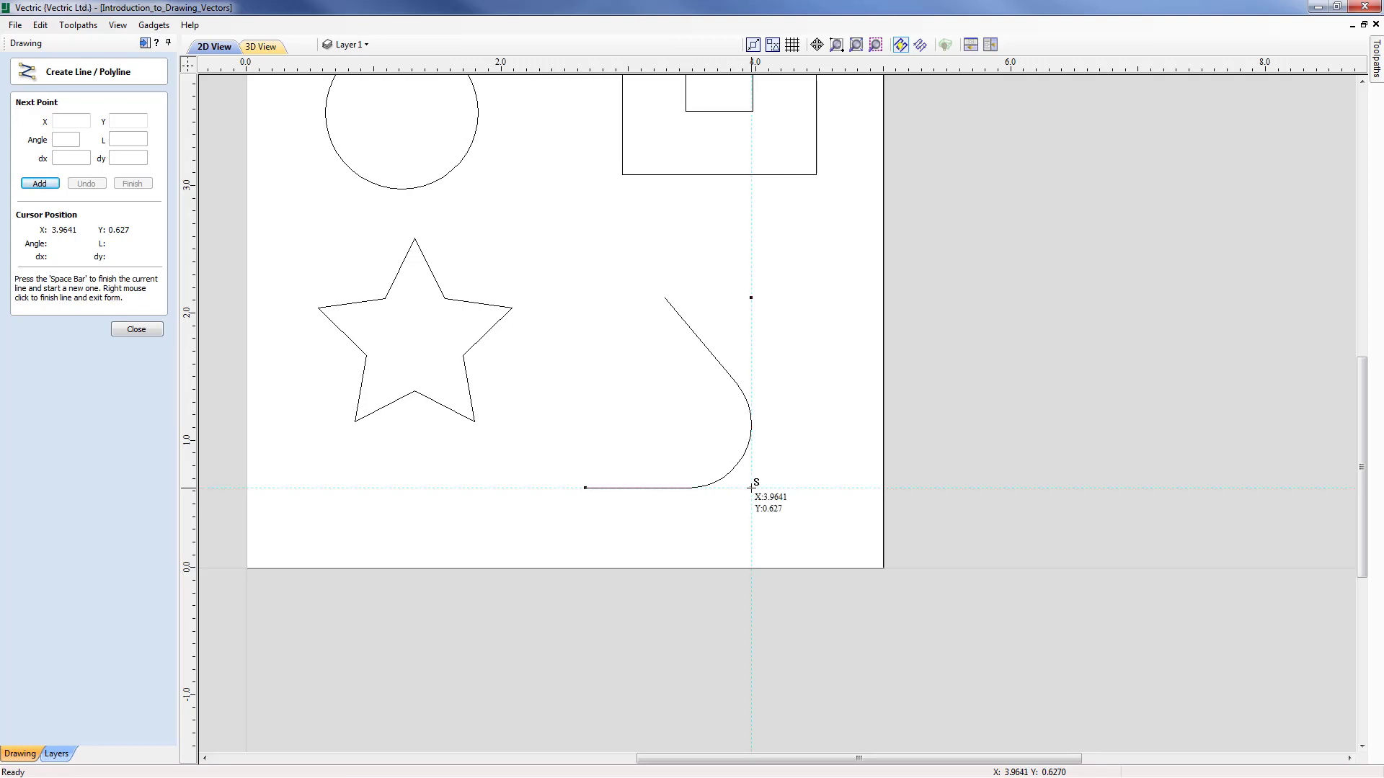
pyautogui.click(751, 488)
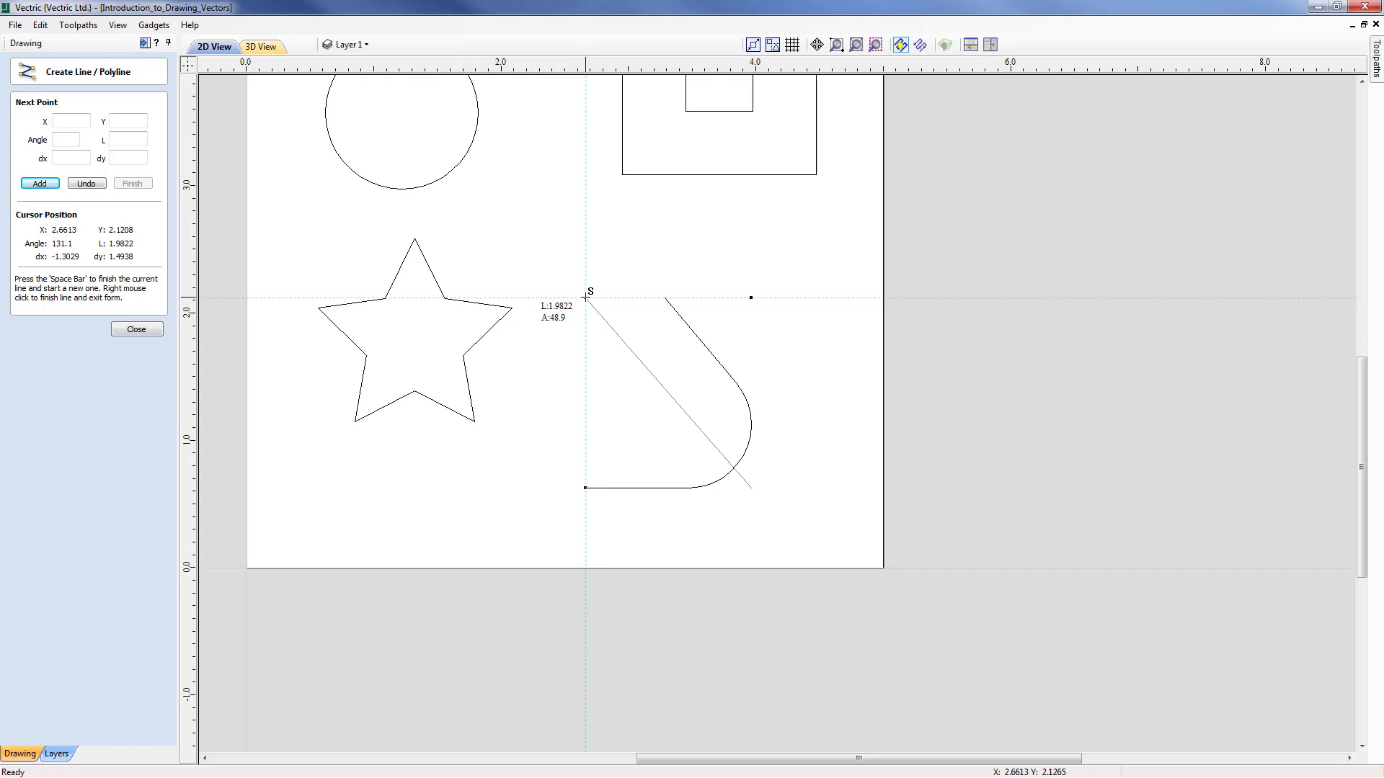
pyautogui.click(585, 296)
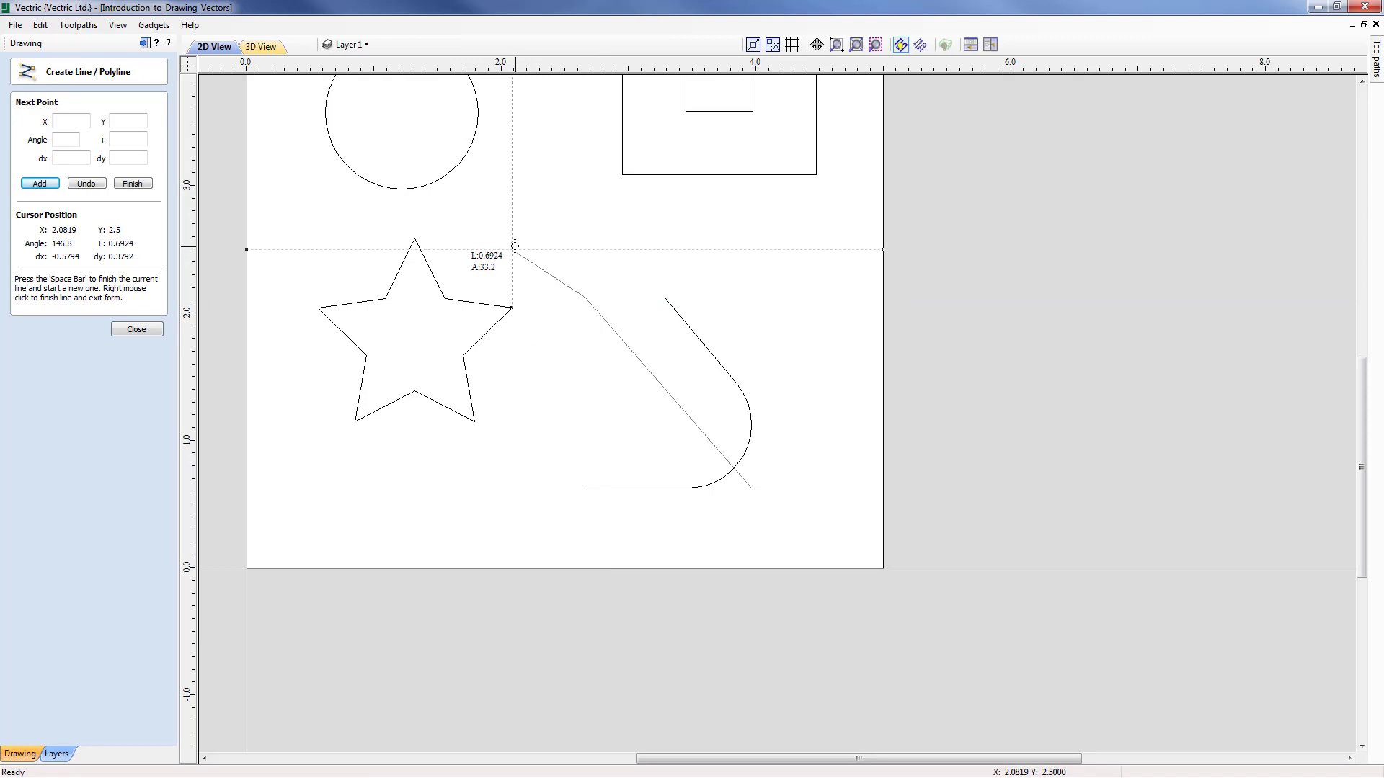
pyautogui.scroll(1, 515, 246)
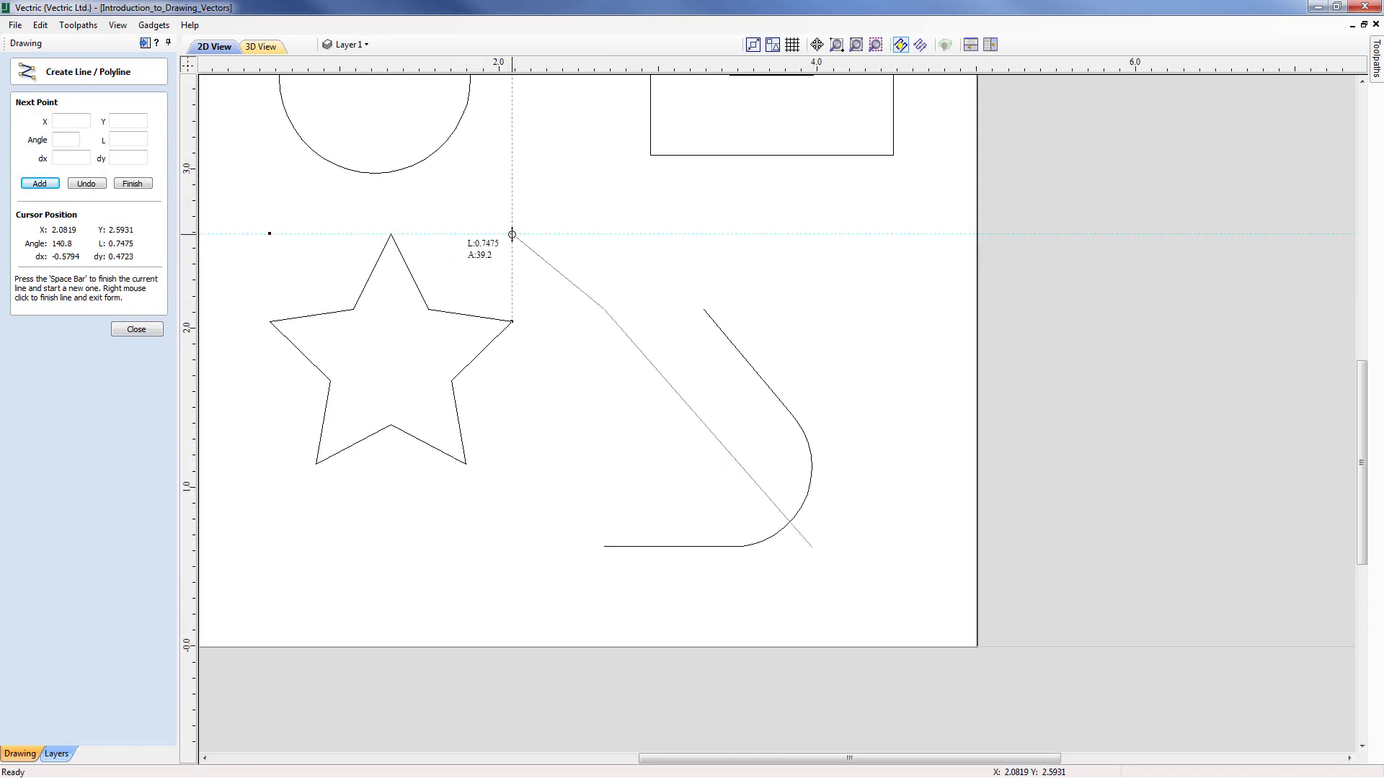
pyautogui.moveTo(550, 241); pyautogui.dragTo(714, 383, button='middle')
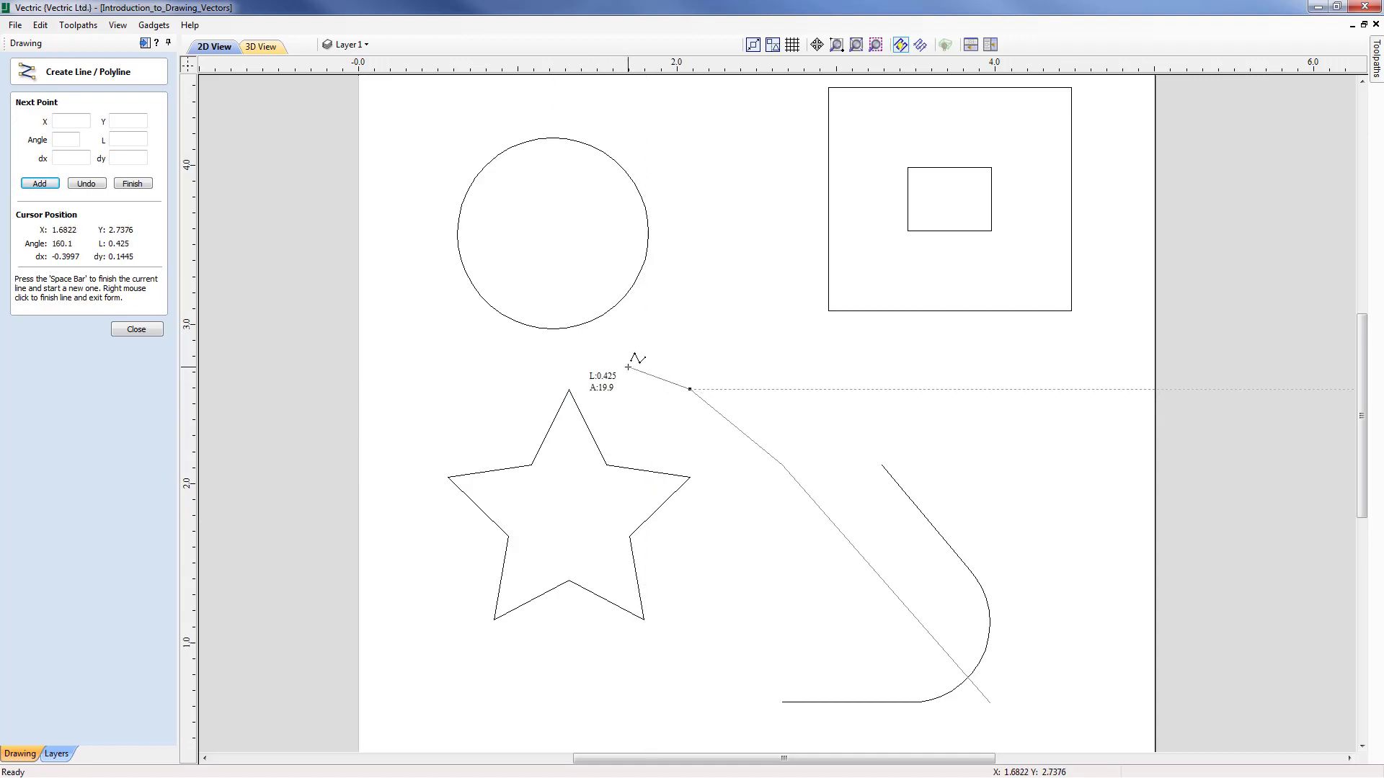
pyautogui.click(134, 330)
# Step: Delete the three-point polyline drawn with horizontal and vertical alignment snaps
pyautogui.click(749, 445)
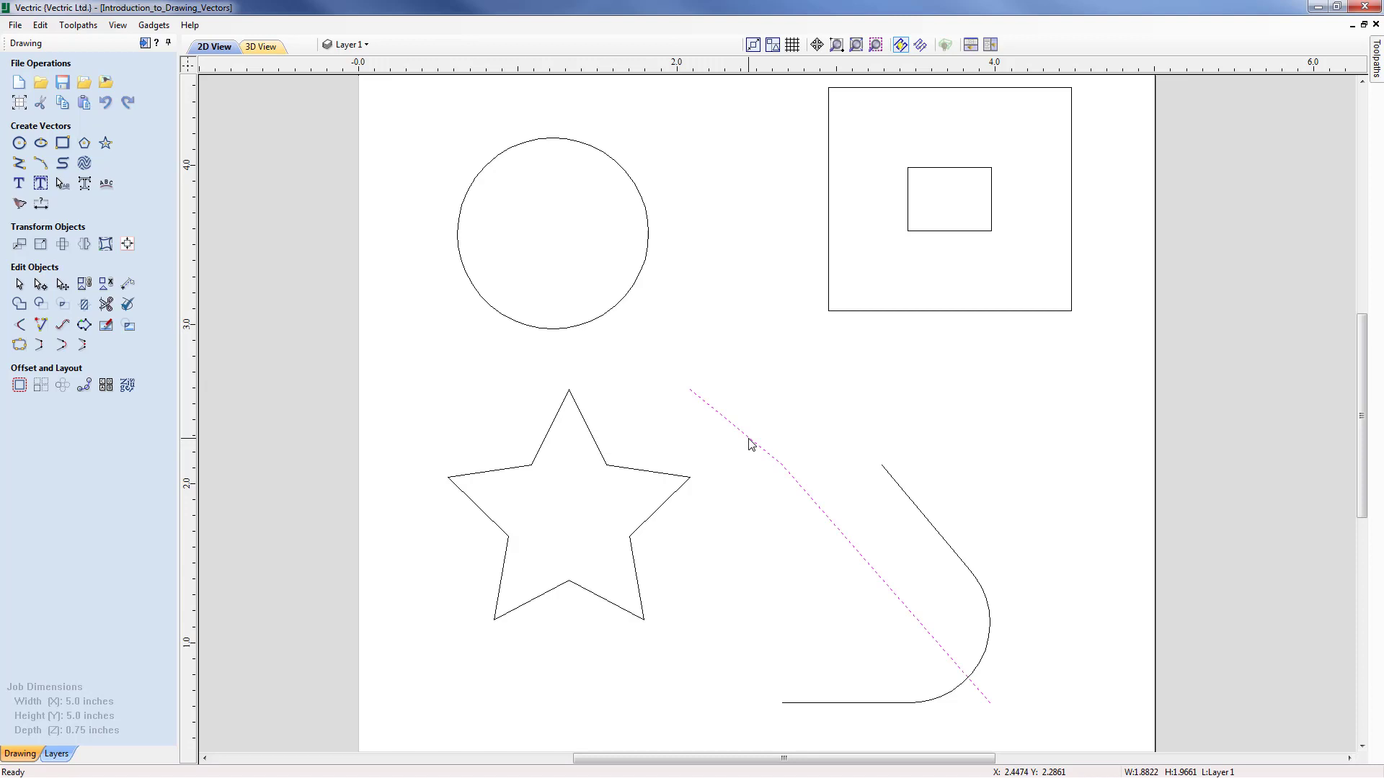
pyautogui.press('Delete')
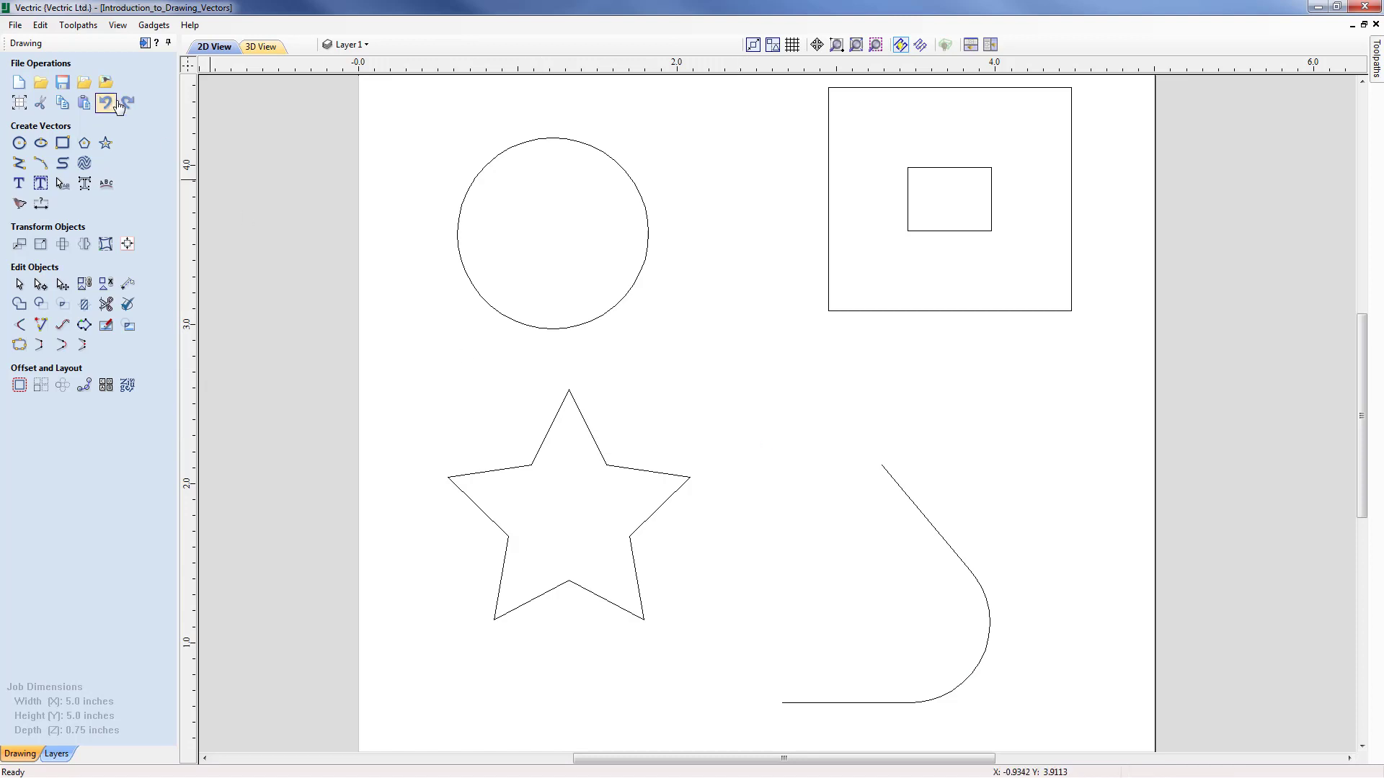
# Step: Review the smart snapping options for object bounds, tangents and perpendiculars
pyautogui.click(41, 24)
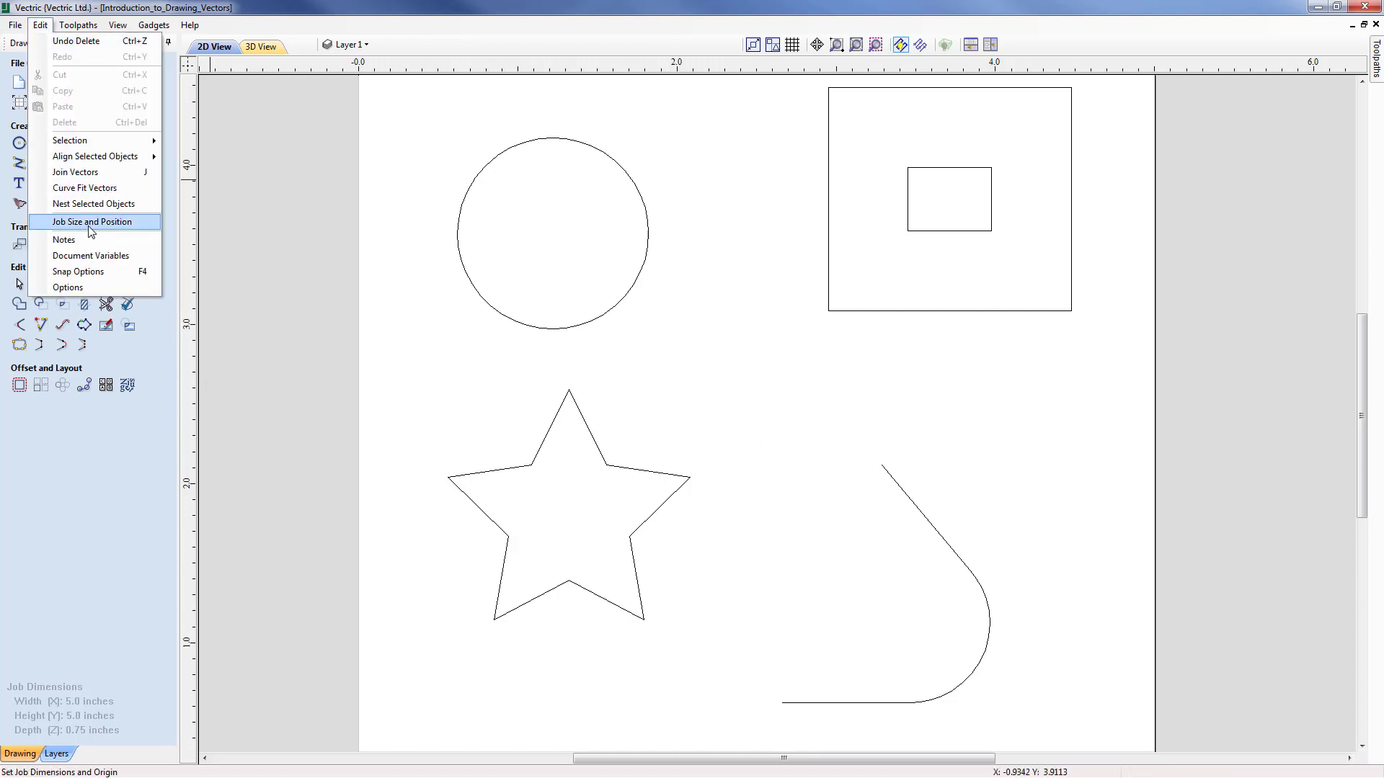
pyautogui.click(77, 272)
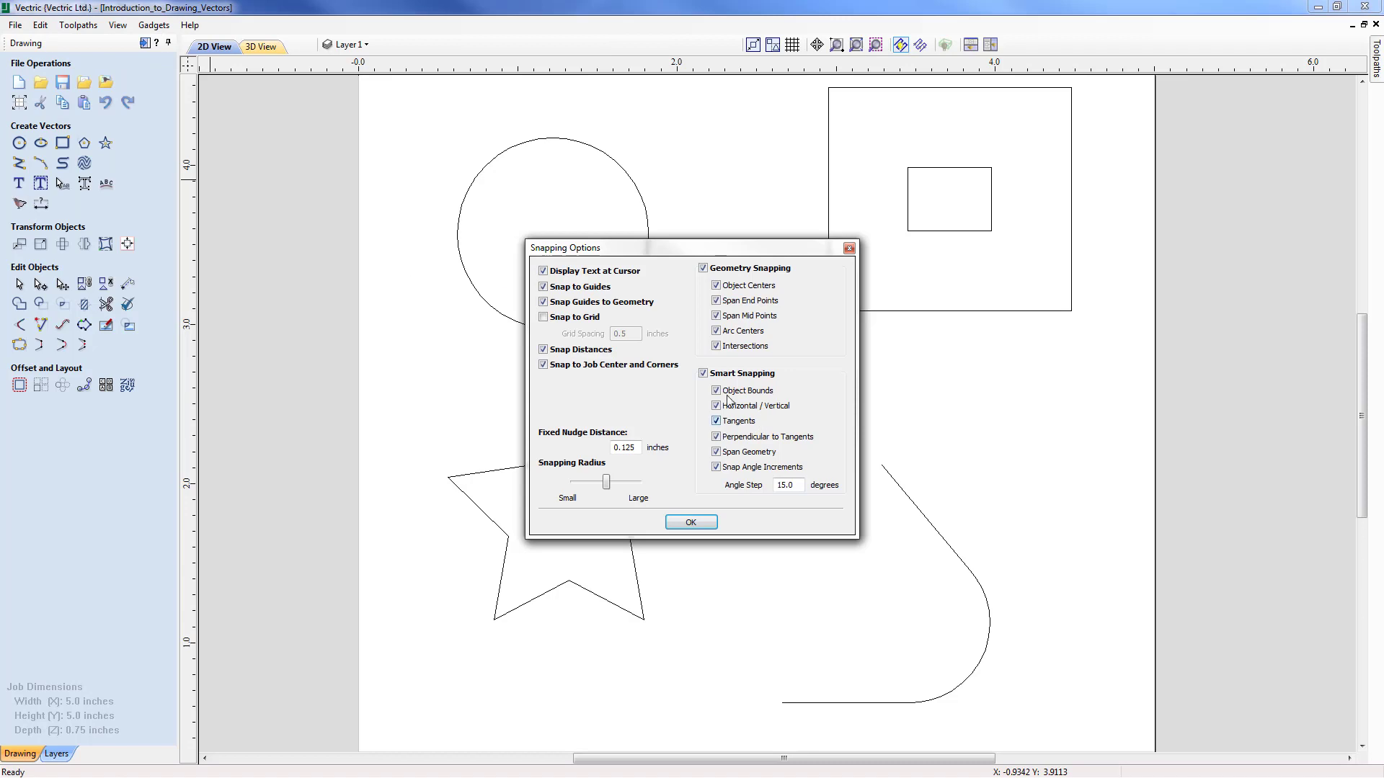
pyautogui.click(692, 524)
# Step: Start a polyline at the open vector's upper end, with a 0.8114-inch segment perpendicular to its sloping line and another perpendicular segment about 0.4 inches long
pyautogui.click(856, 44)
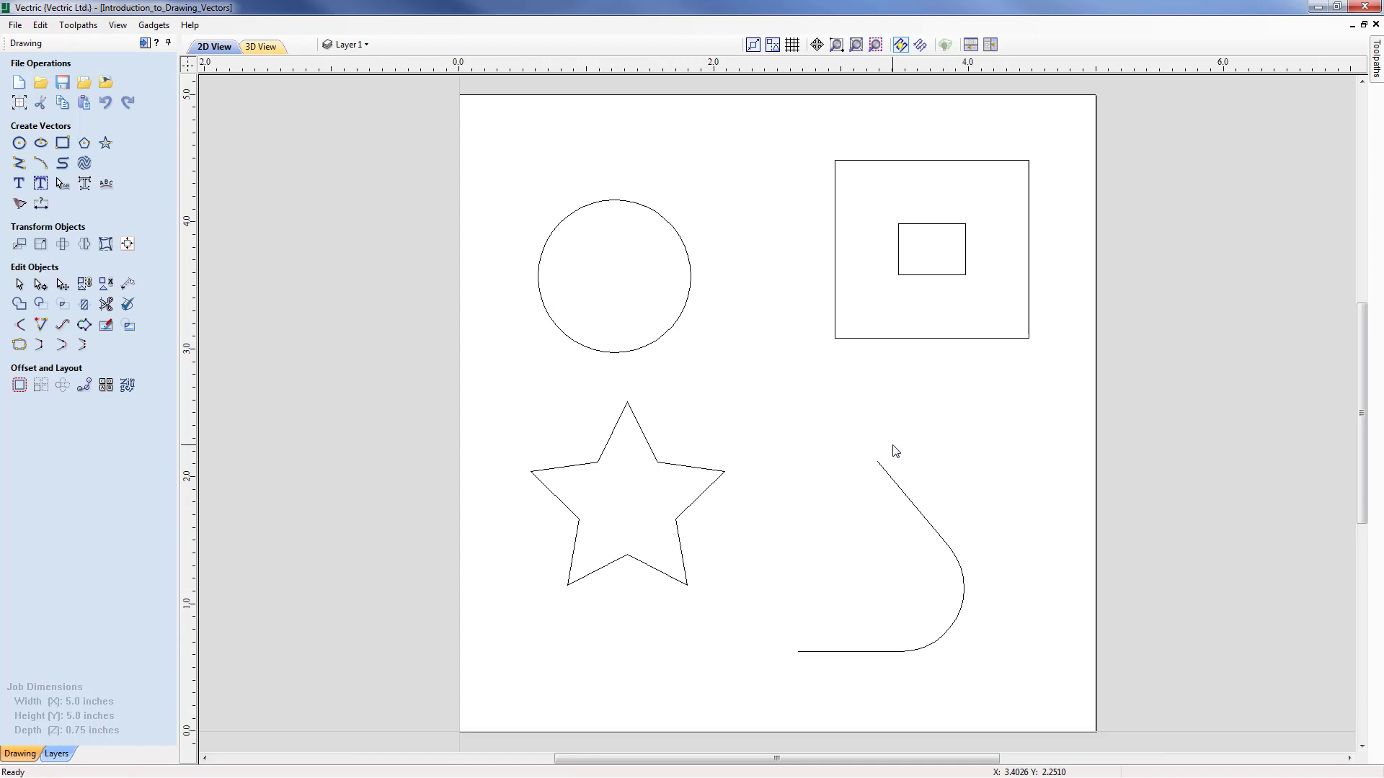
pyautogui.click(19, 163)
pyautogui.scroll(3, 923, 448)
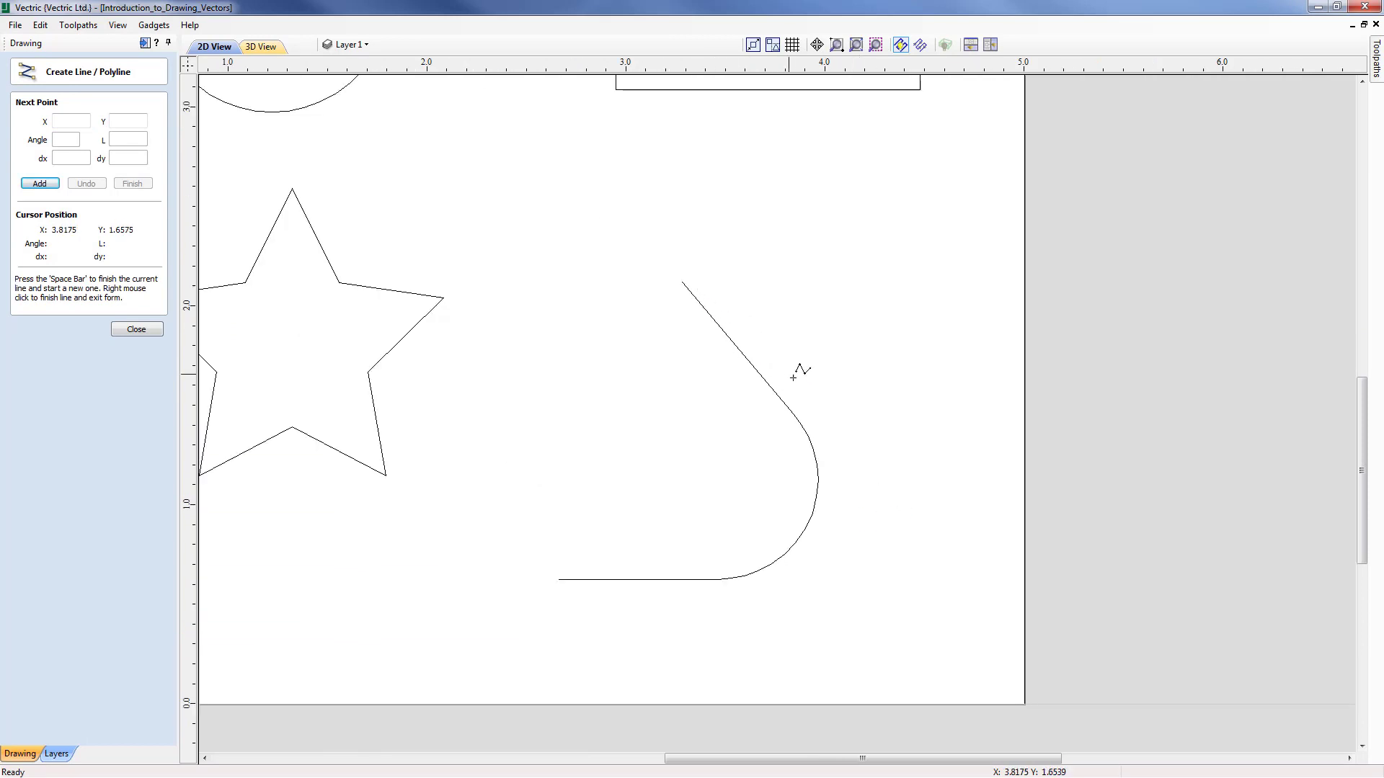
pyautogui.moveTo(792, 354); pyautogui.dragTo(950, 482, button='middle')
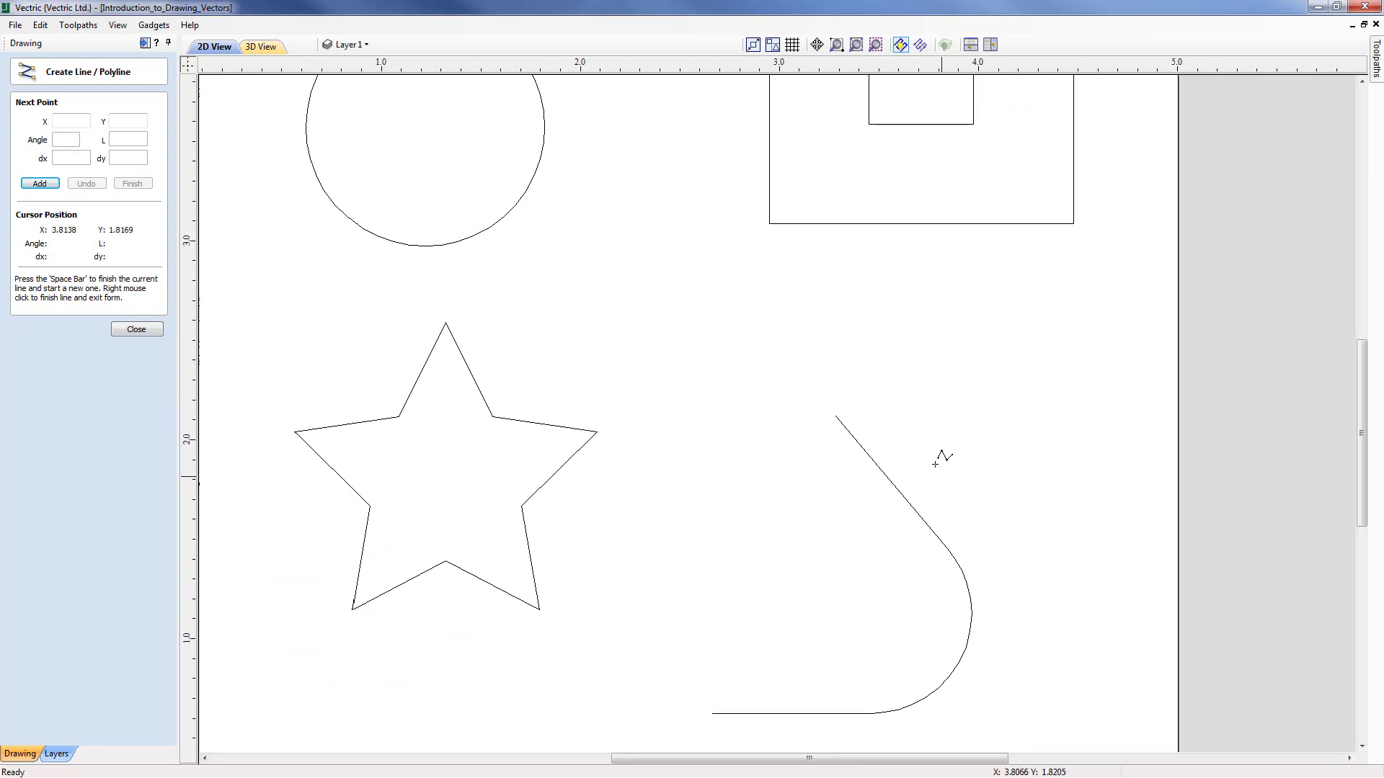
pyautogui.click(836, 414)
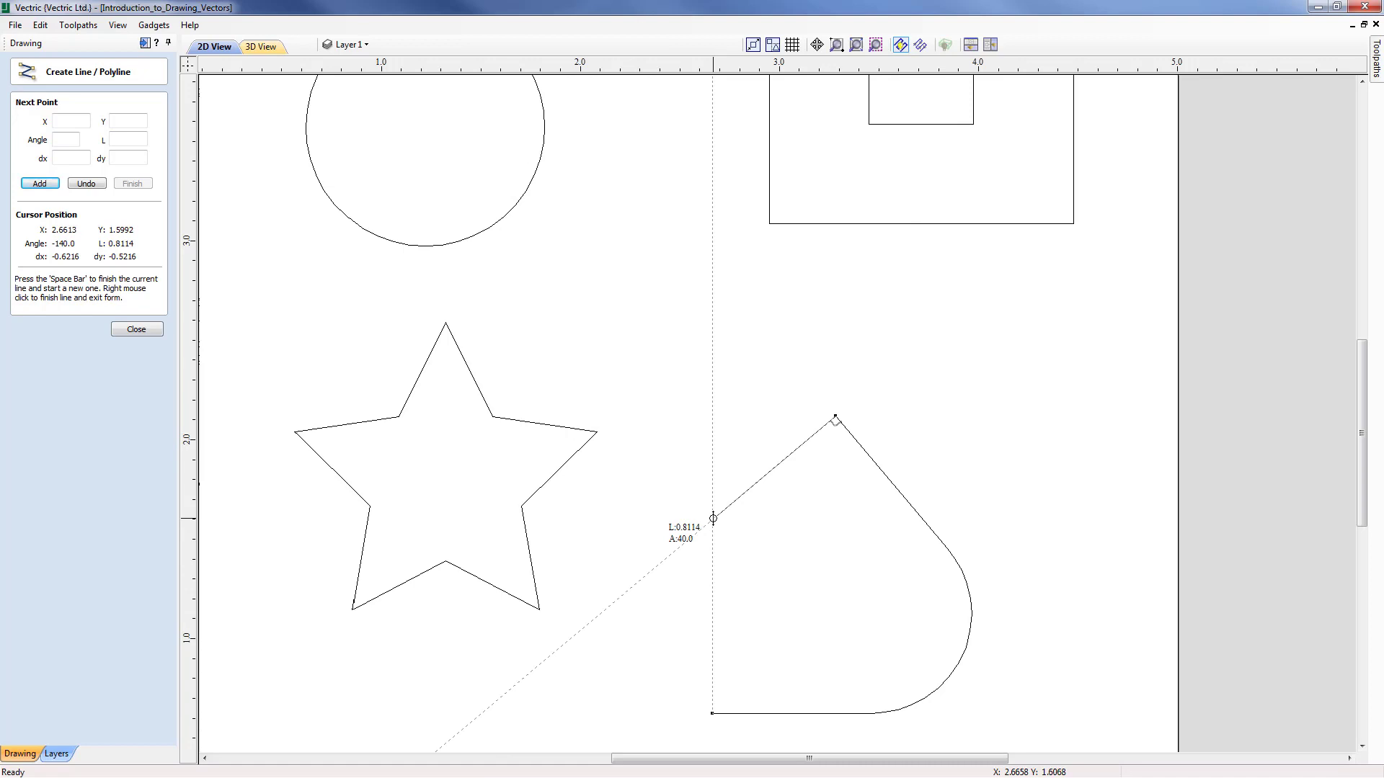
pyautogui.click(713, 518)
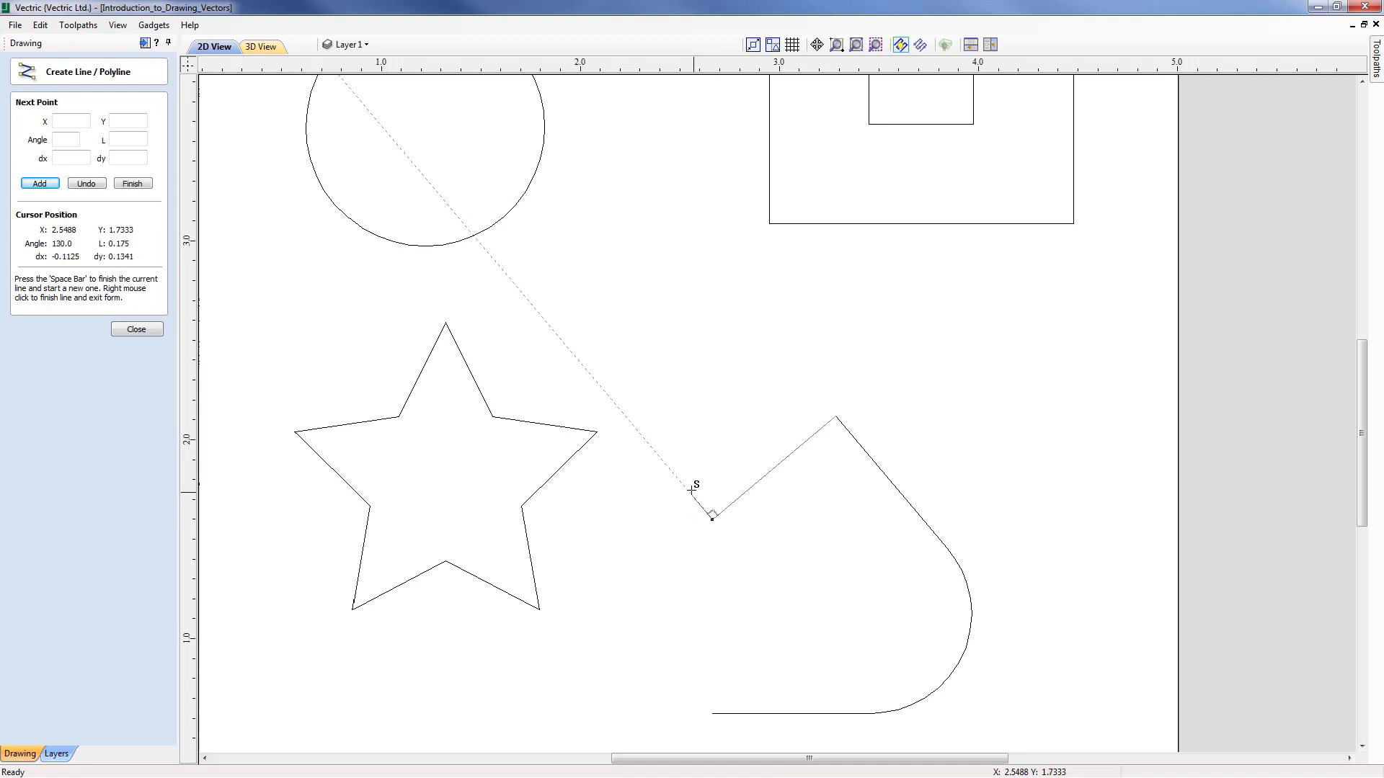
pyautogui.click(663, 459)
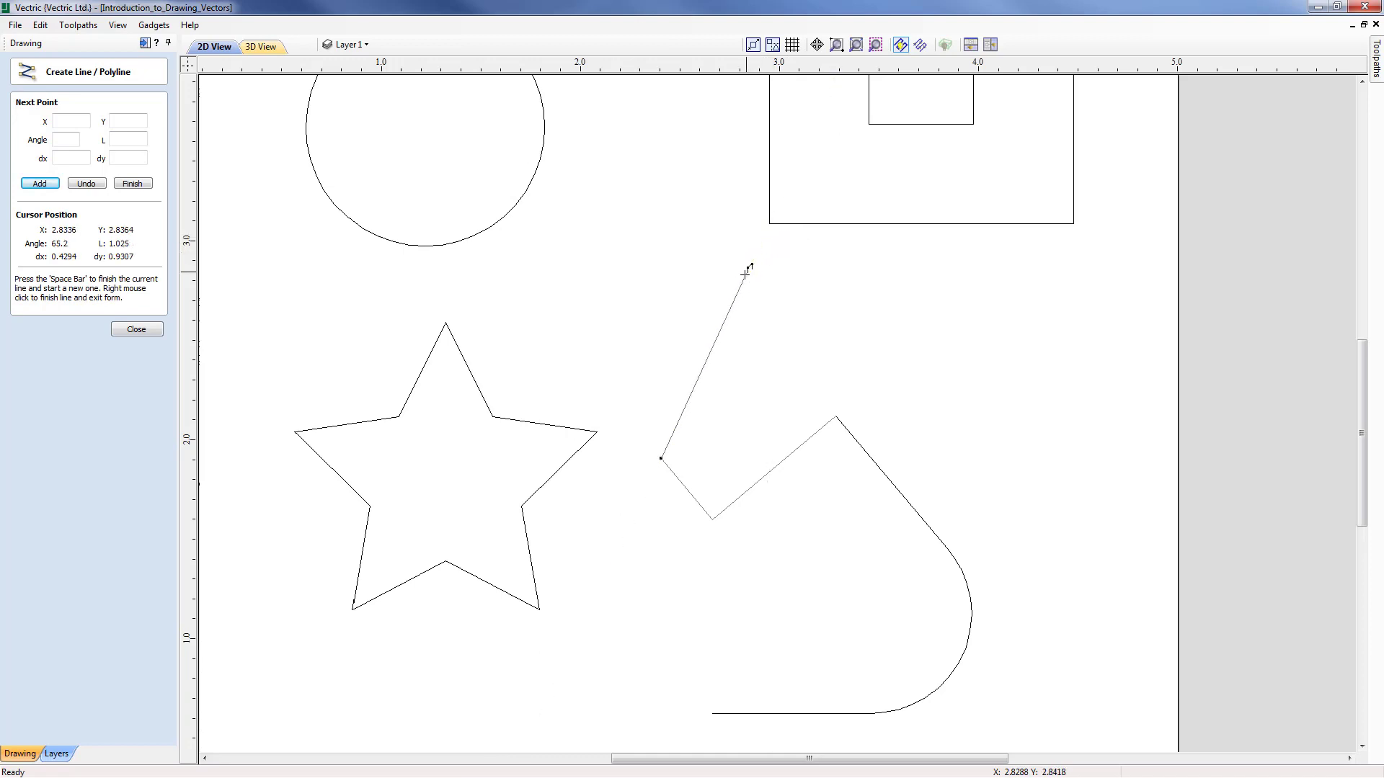
# Step: Extend the polyline about 0.65 inches up and right, add a 0.275-inch perpendicular segment, and finish it tangent to the circle's upper-right side
pyautogui.click(714, 339)
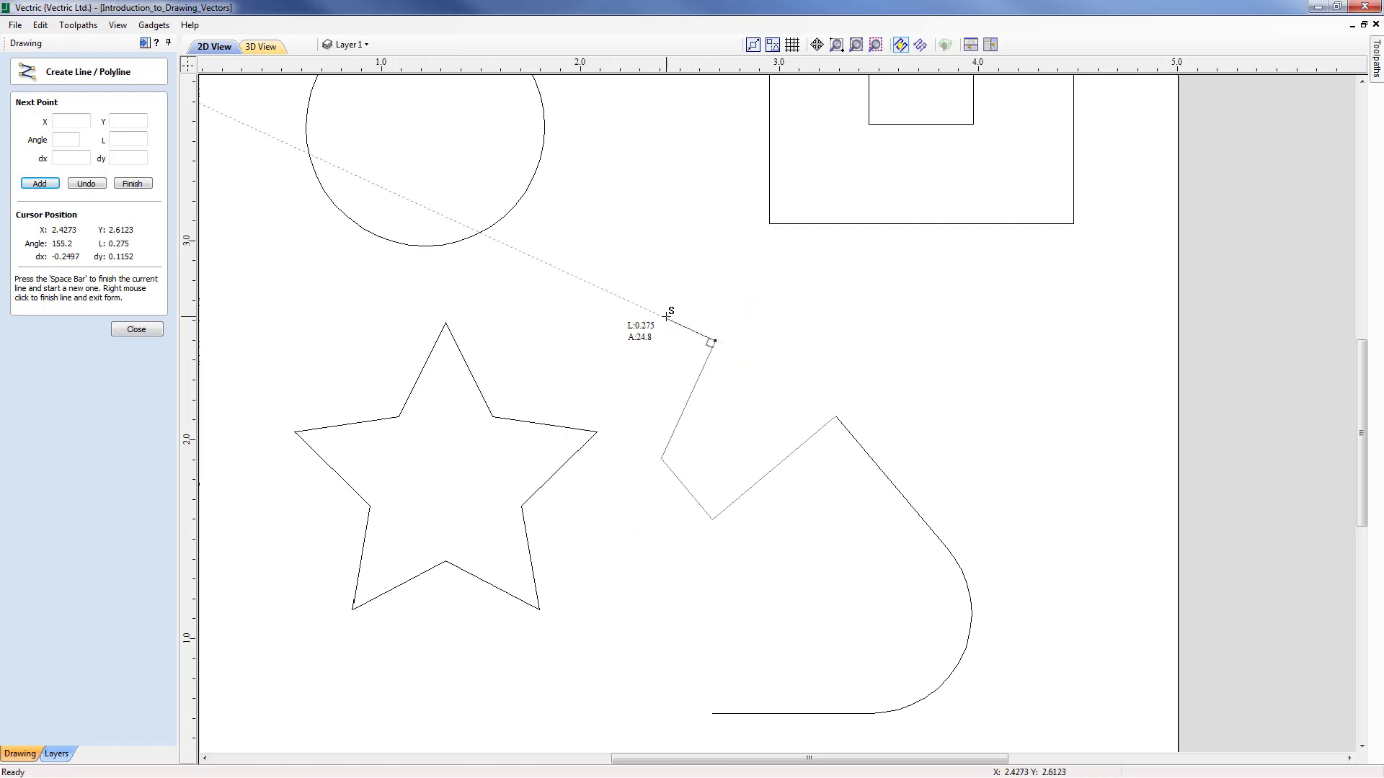
pyautogui.click(665, 317)
pyautogui.moveTo(665, 316); pyautogui.dragTo(703, 482, button='middle')
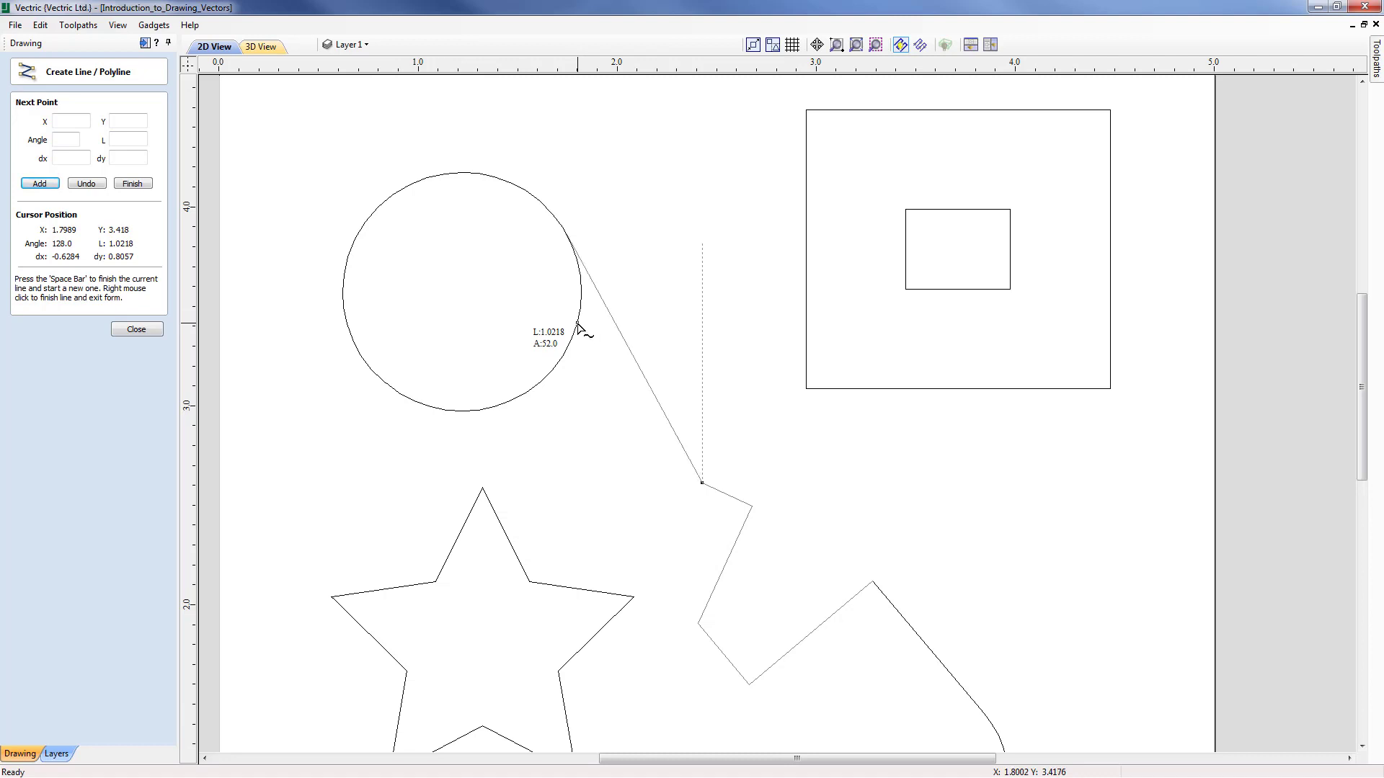
pyautogui.click(574, 328)
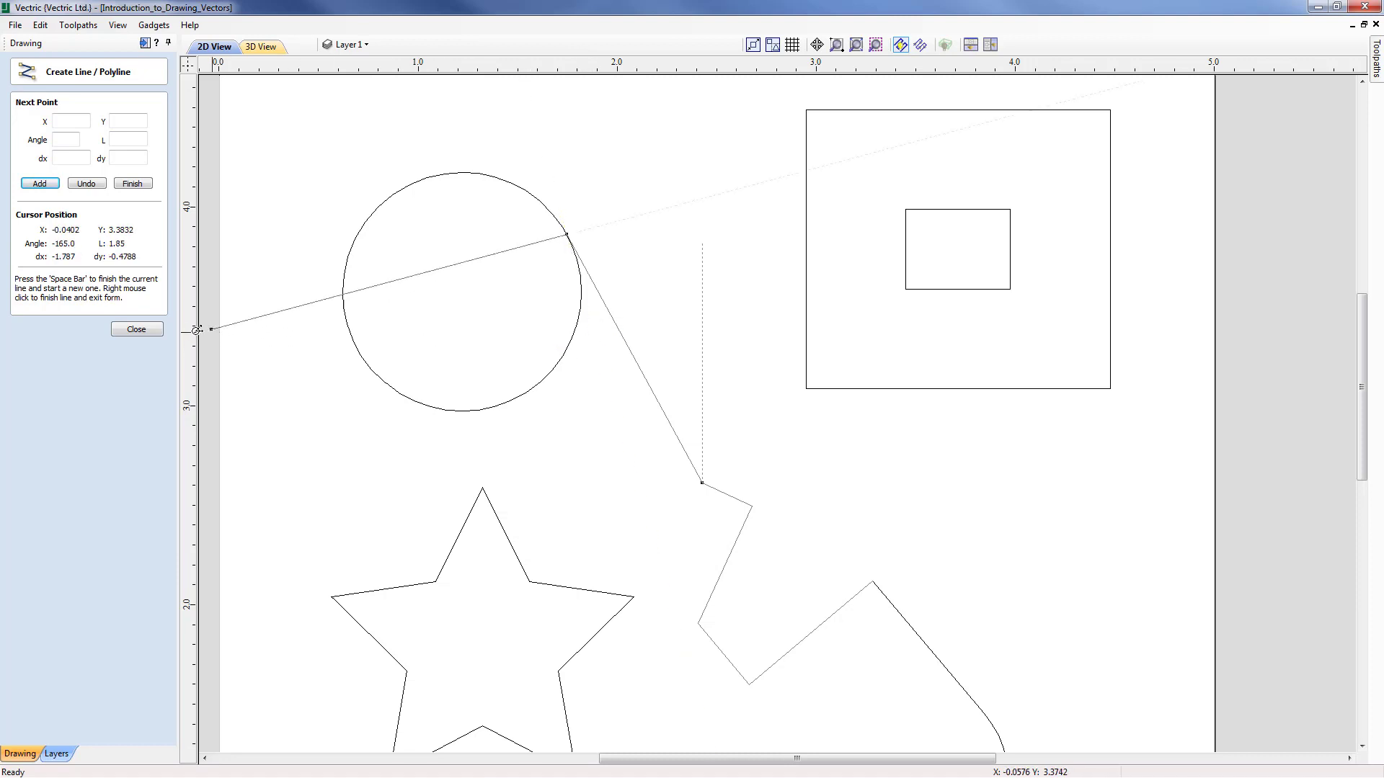
pyautogui.click(137, 329)
pyautogui.scroll(-4, 625, 488)
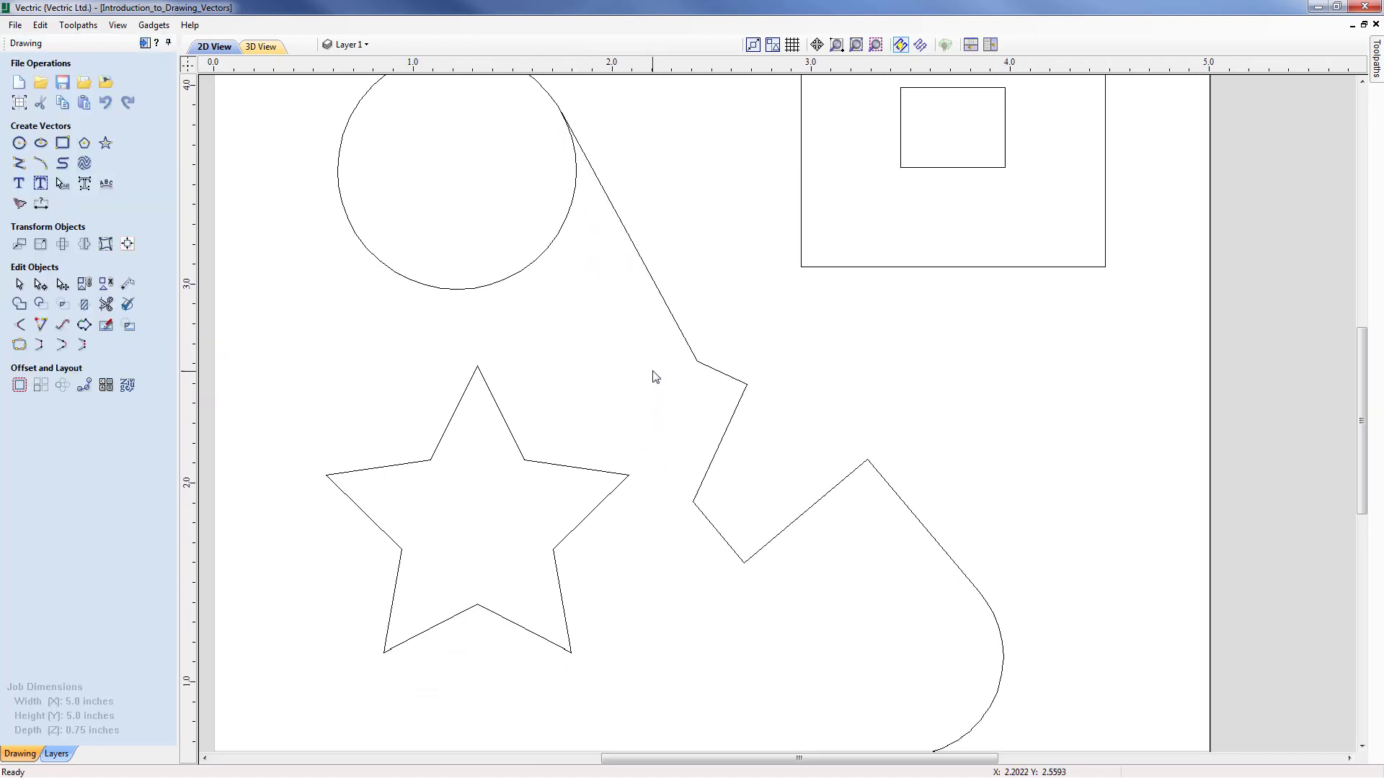
pyautogui.moveTo(710, 570); pyautogui.dragTo(699, 504, button='middle')
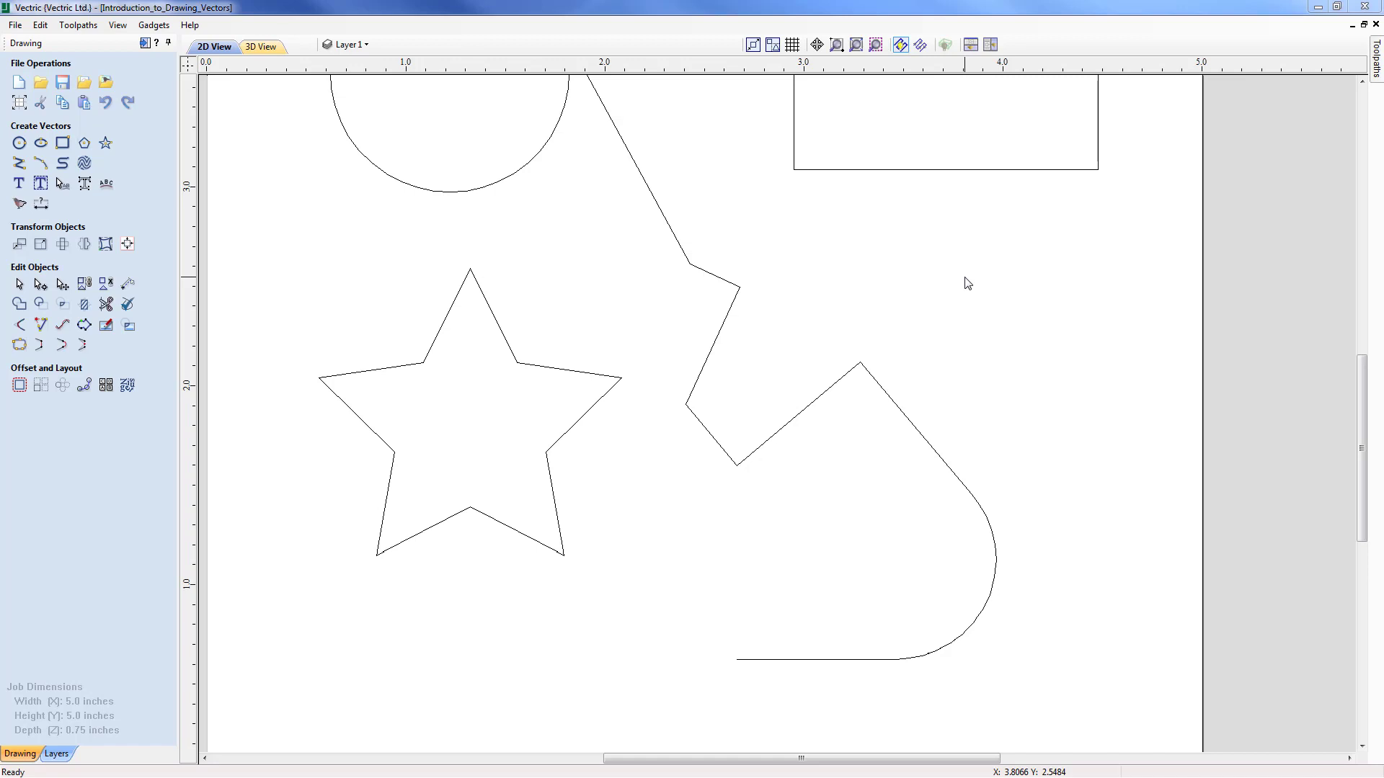
# Step: Select all the vectors on the job sheet and delete them
pyautogui.click(856, 44)
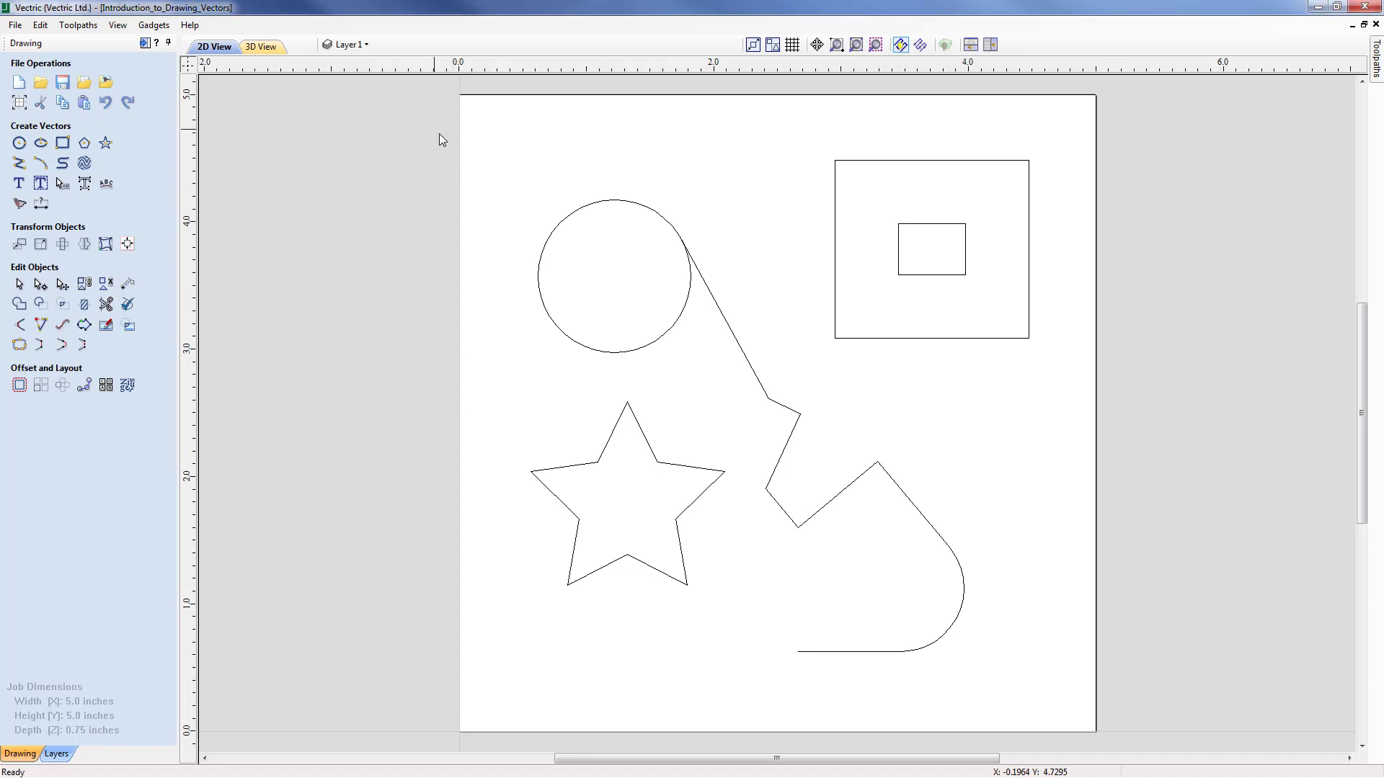
pyautogui.moveTo(442, 140)
pyautogui.mouseDown()
pyautogui.moveTo(1156, 633)
pyautogui.moveTo(1185, 711)
pyautogui.moveTo(1167, 711)
pyautogui.mouseUp()
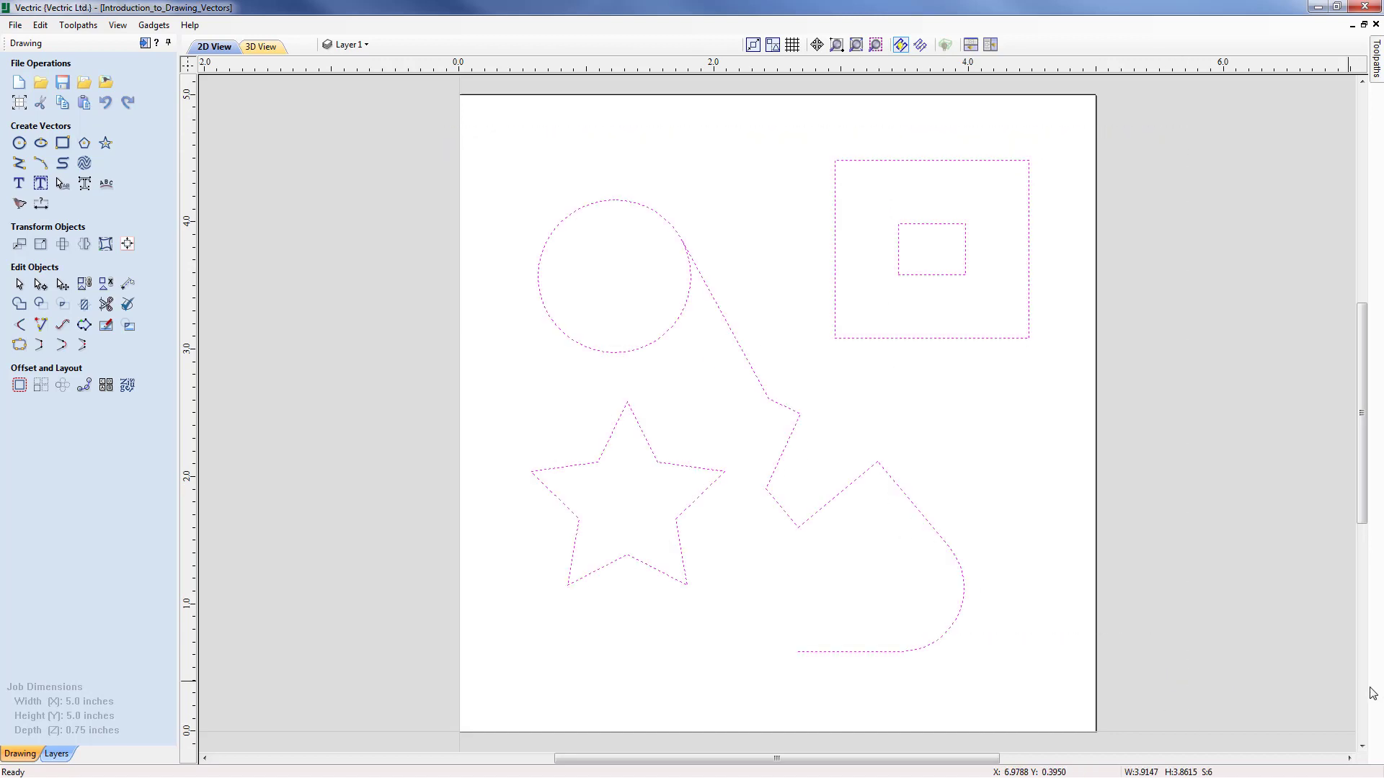
pyautogui.press('Delete')
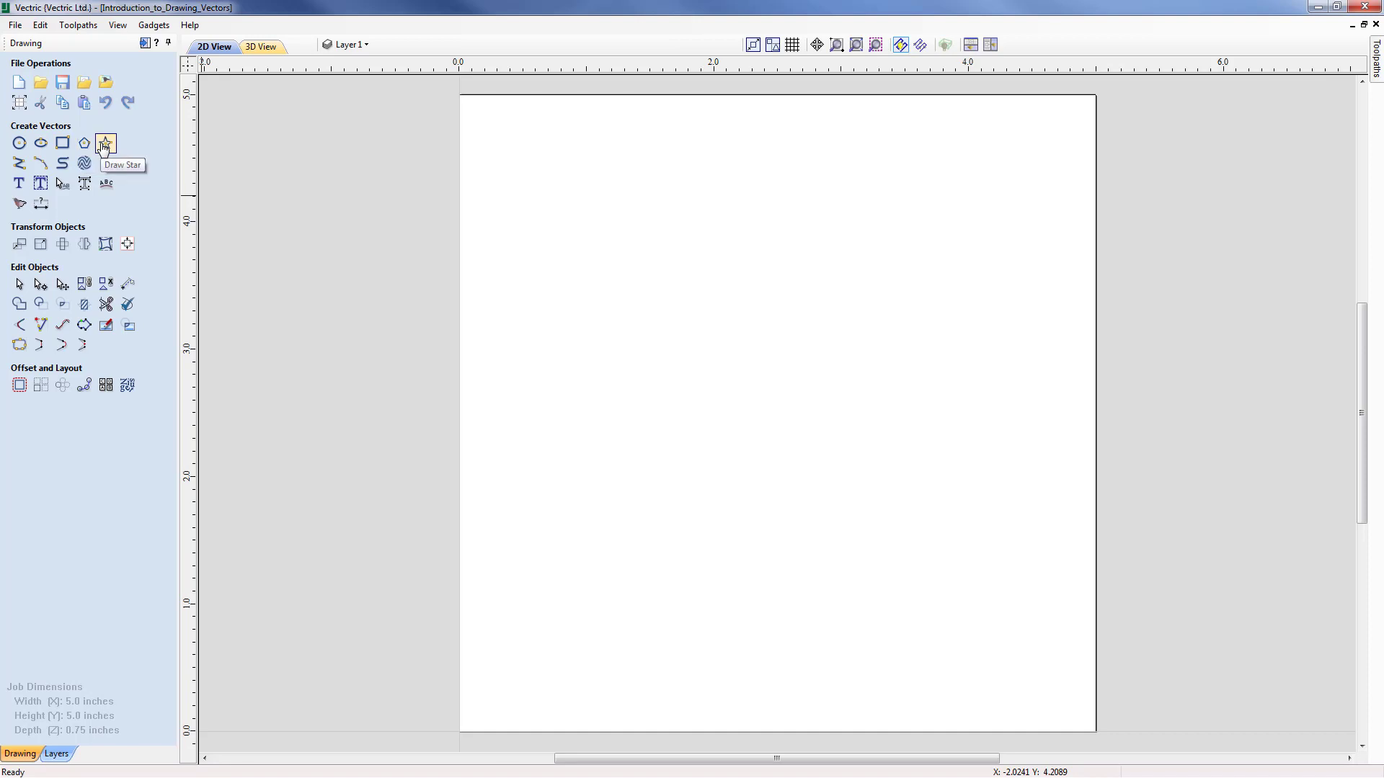
# Step: Create a circle with its center at X 3, Y 1.5 and a diameter of 2 inches
pyautogui.click(20, 143)
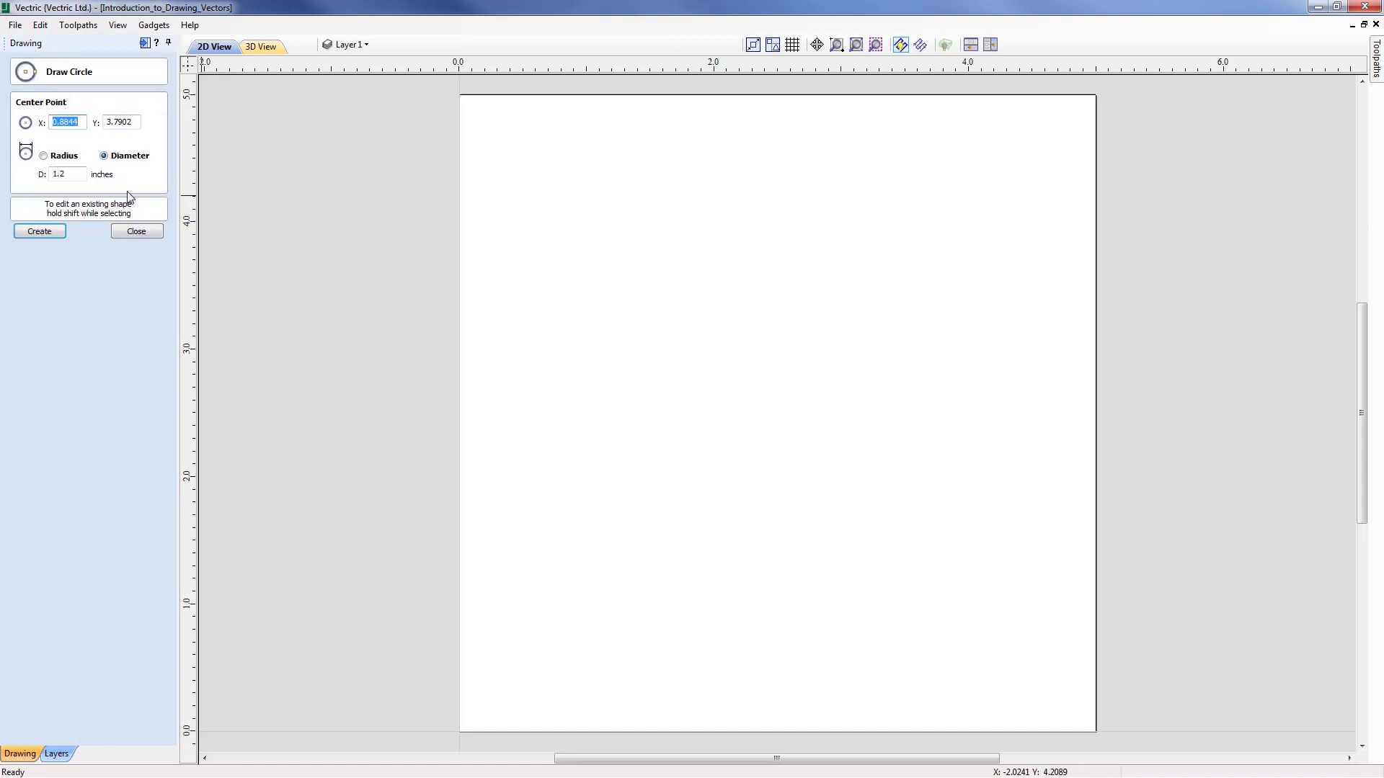
pyautogui.write('2.5')
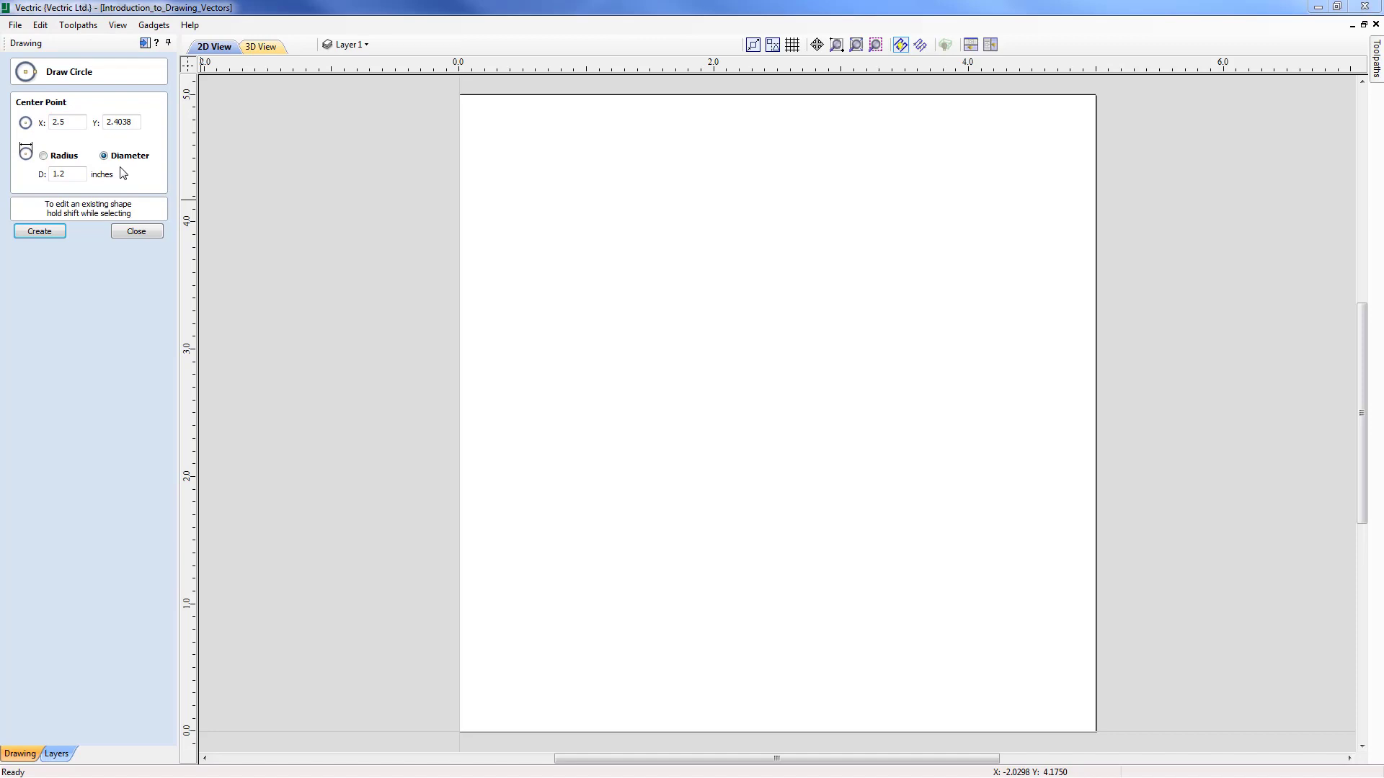
pyautogui.doubleClick(70, 122)
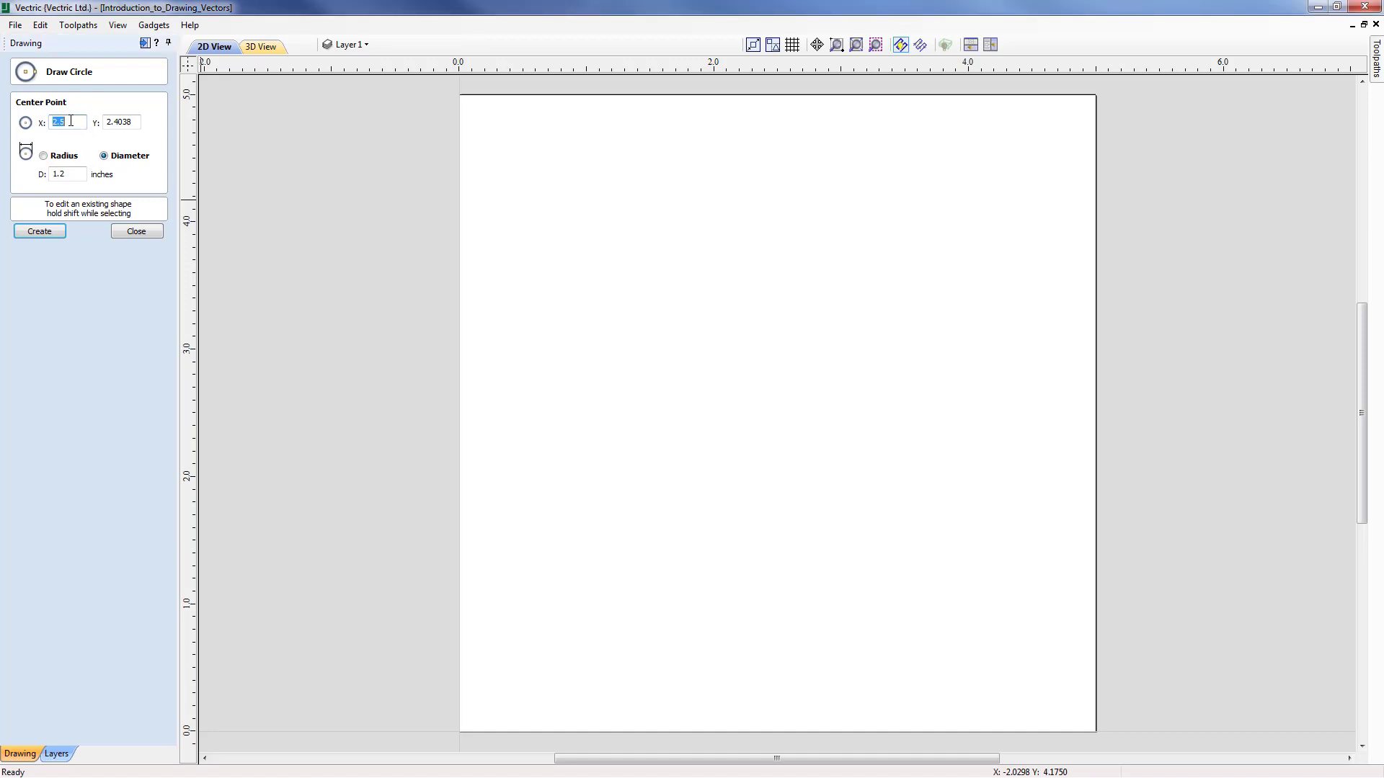
pyautogui.write('3')
pyautogui.doubleClick(137, 123)
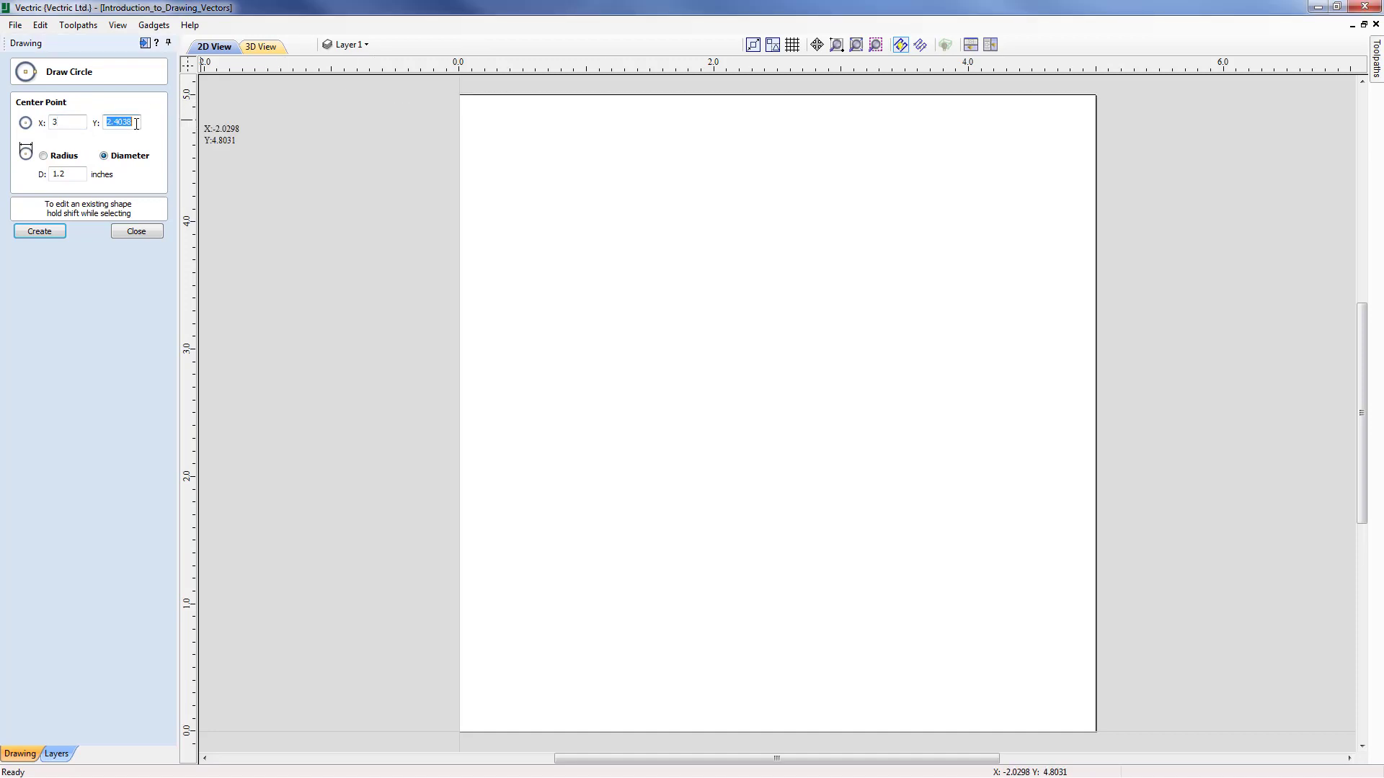
pyautogui.write('1.5')
pyautogui.doubleClick(80, 175)
pyautogui.write('2')
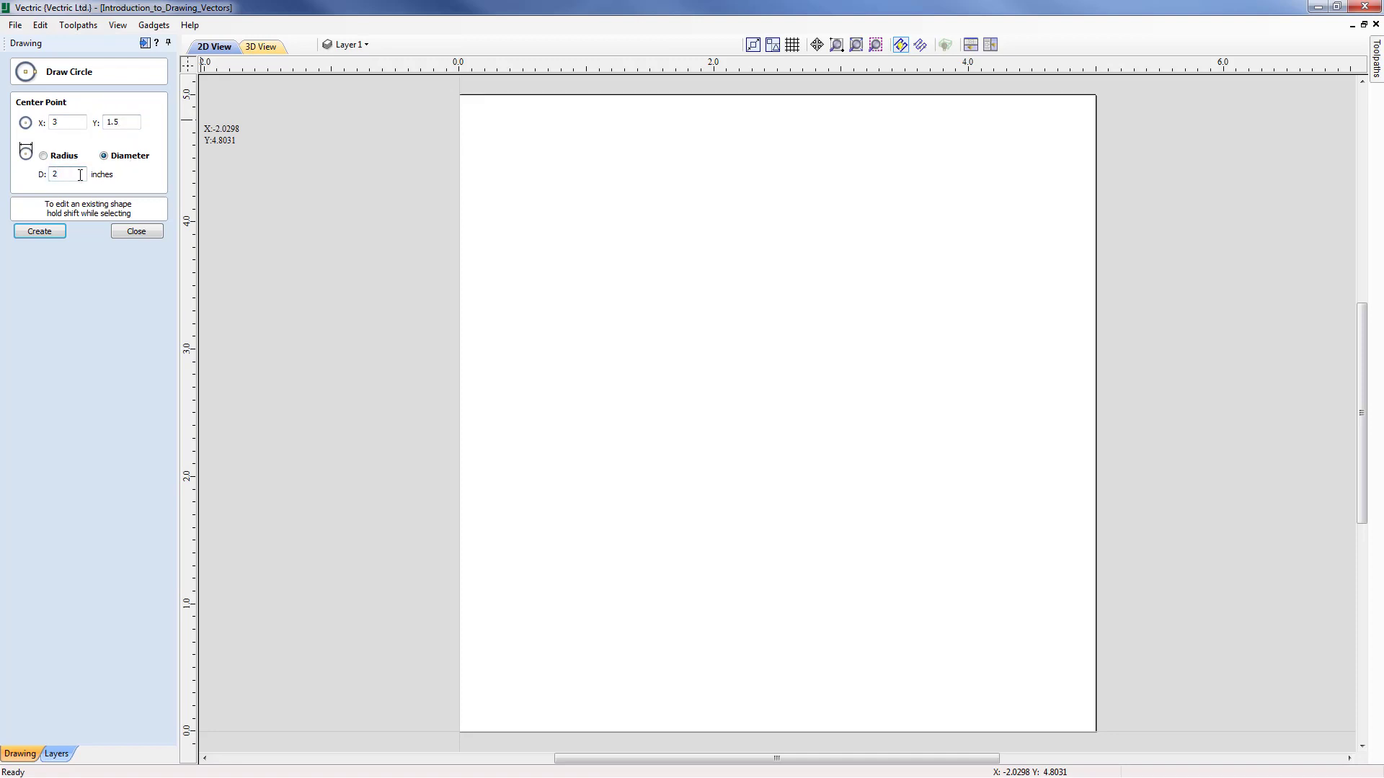
pyautogui.click(39, 231)
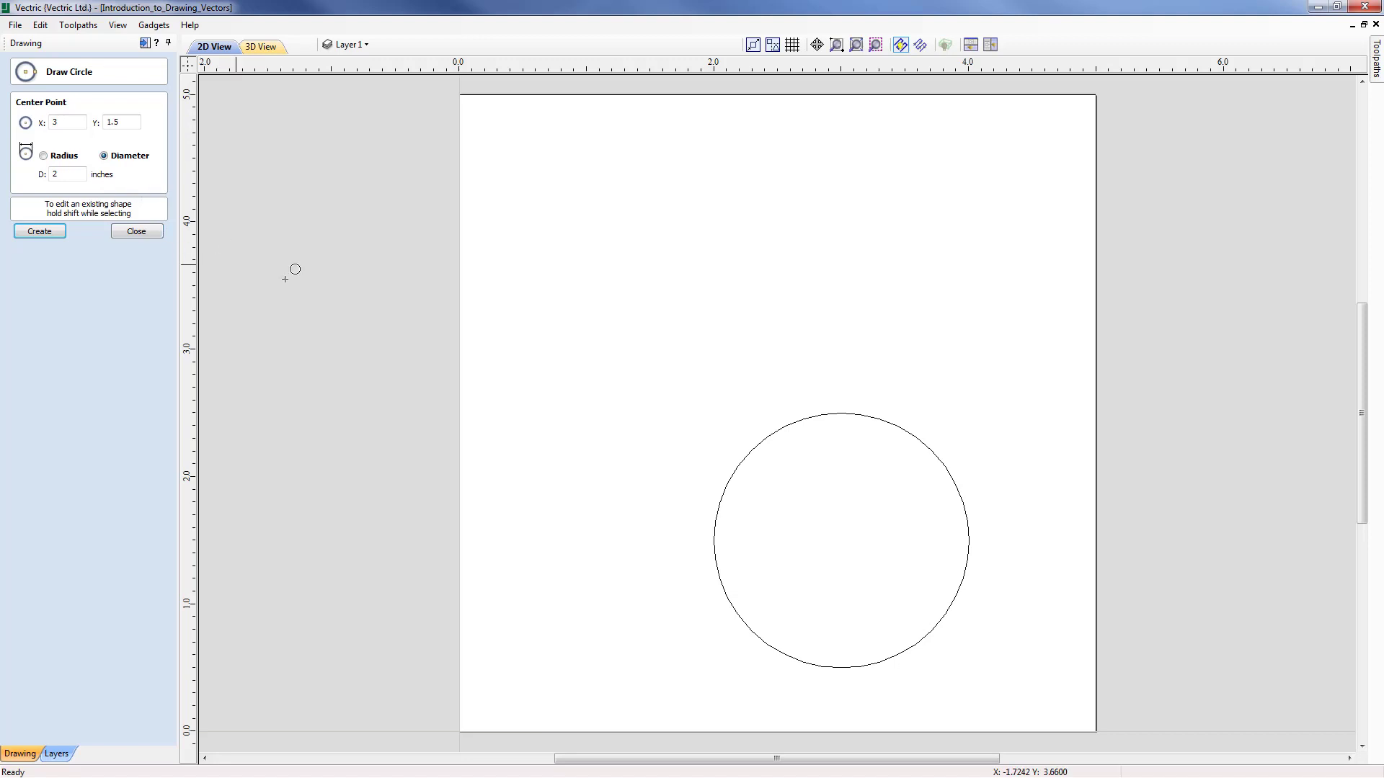
# Step: Place 2-inch circles at about X 0.77, Y 3.15 and X 1.09, Y 1.14, then draw a 1.5-inch circle at about X 3.70, Y 2.69
pyautogui.click(557, 330)
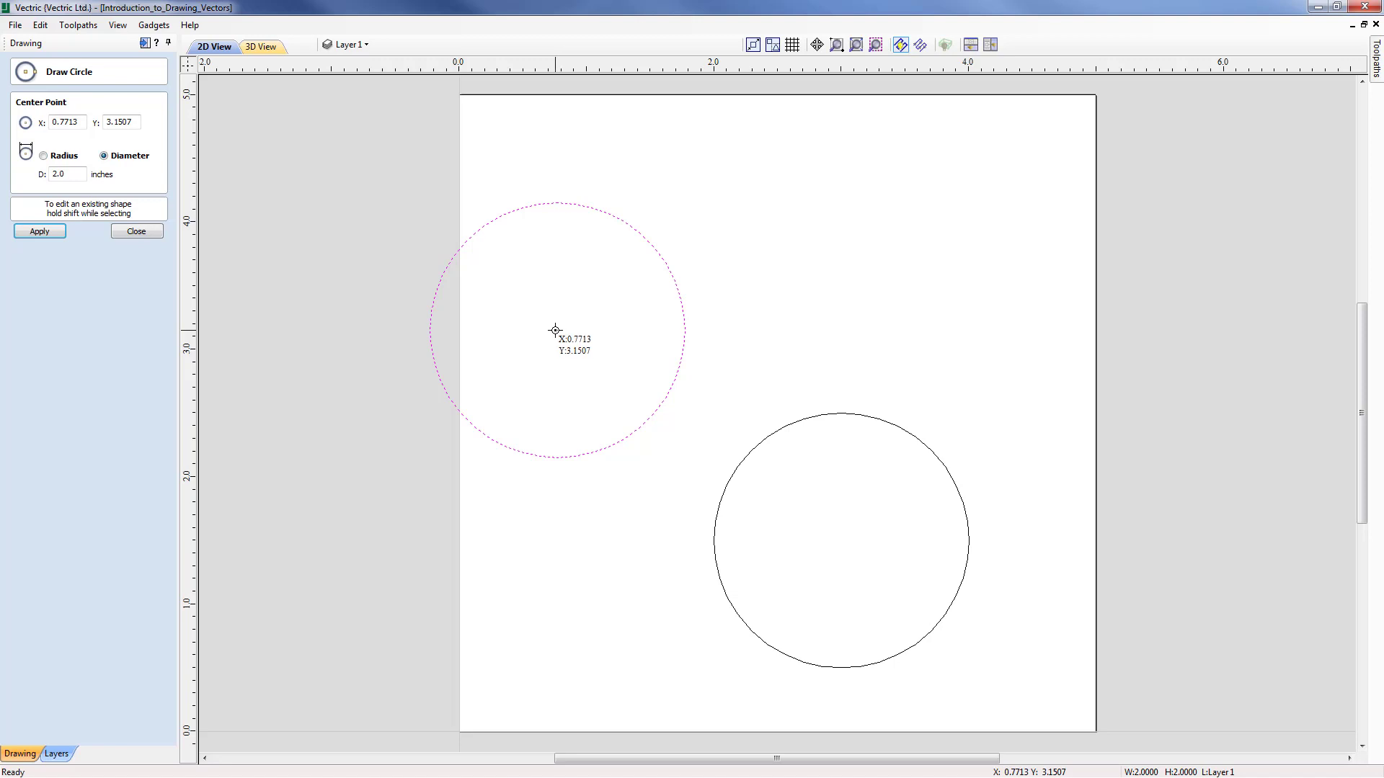
pyautogui.click(598, 587)
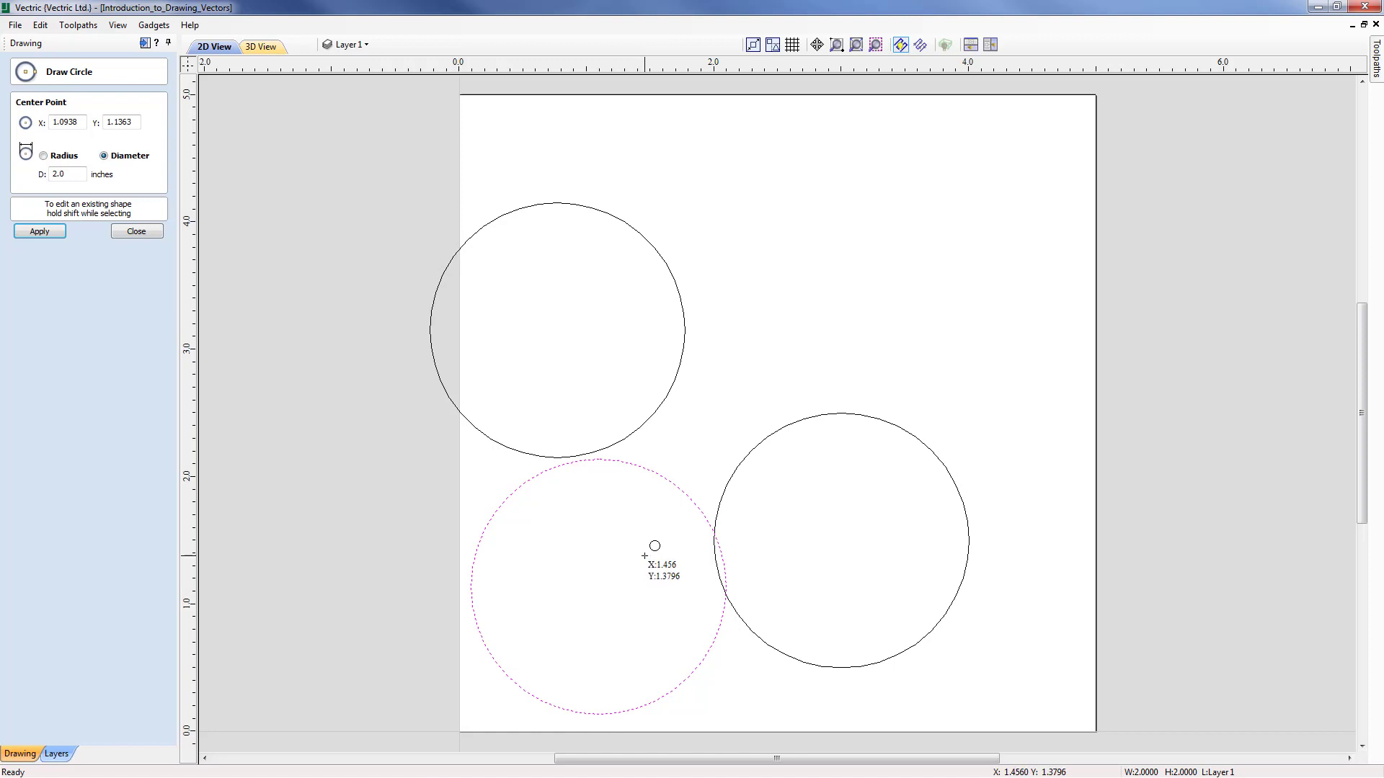
pyautogui.click(930, 389)
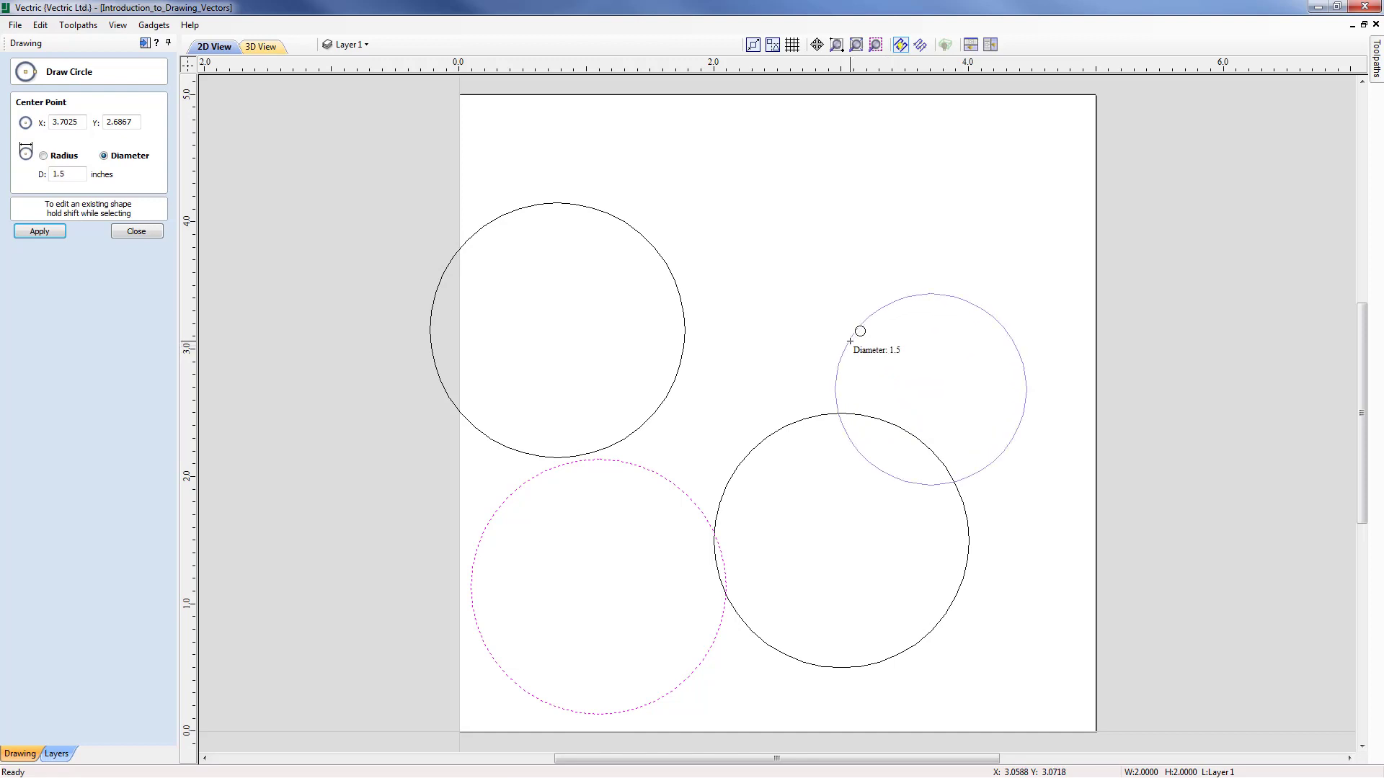
pyautogui.click(850, 341)
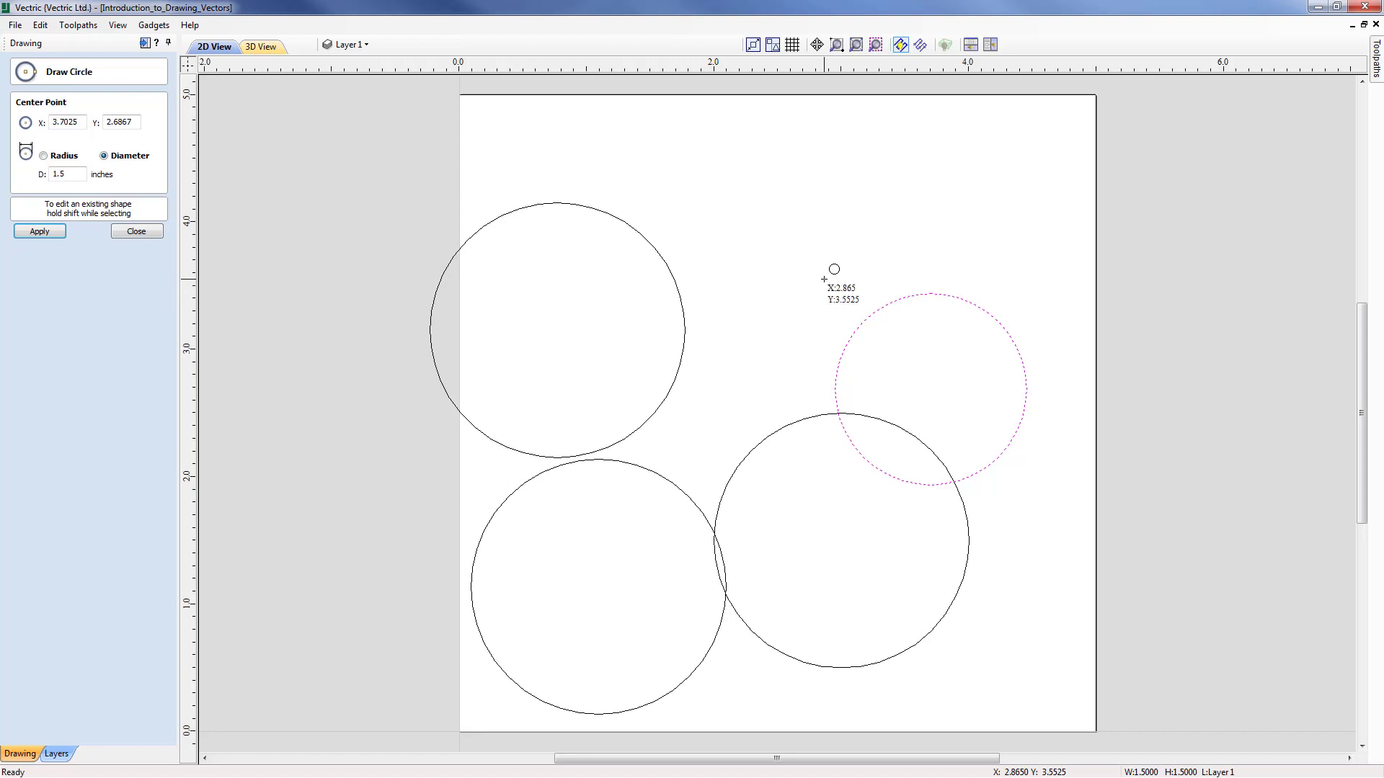
# Step: Draw two circles with an exact diameter of 2 inches, centered at about X 2.94, Y 3.53 and X 2.06, Y 2.75
pyautogui.moveTo(834, 283); pyautogui.dragTo(836, 194)
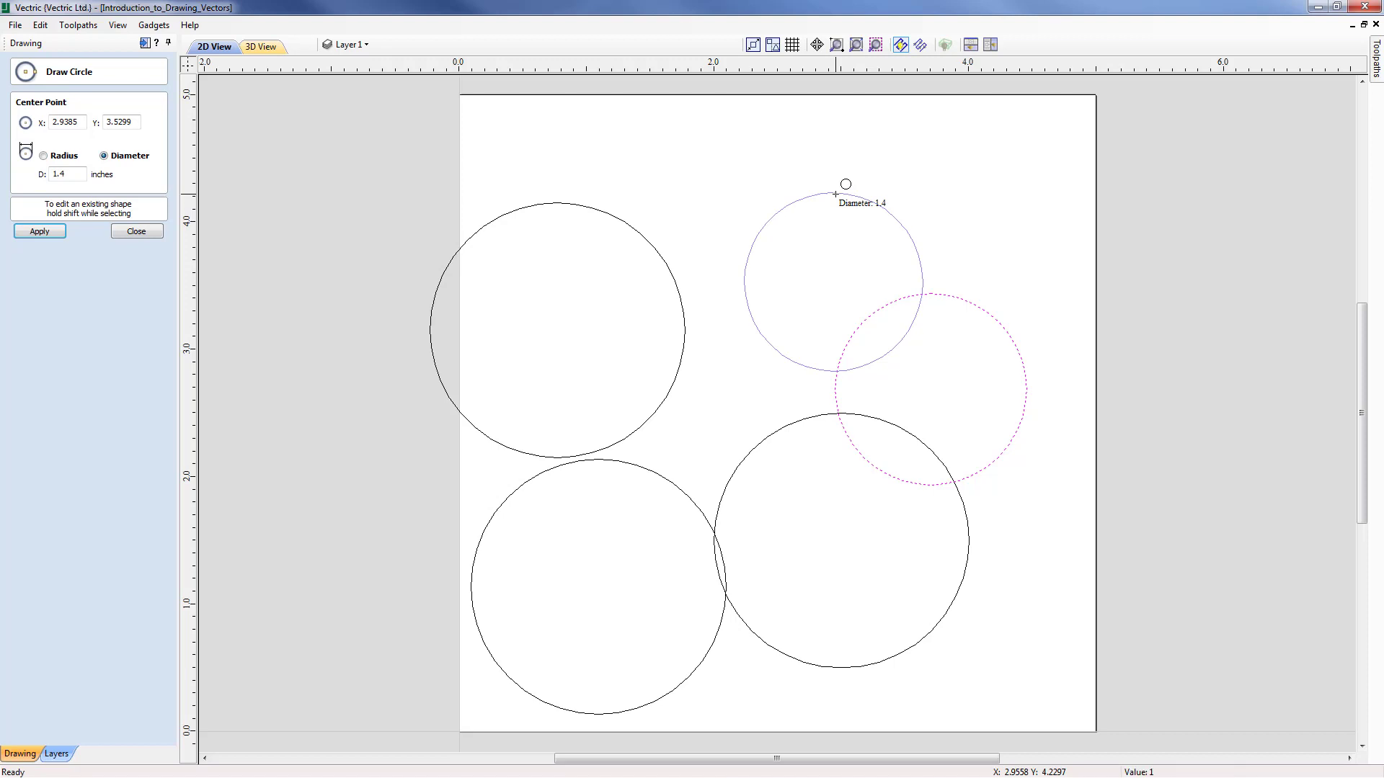
pyautogui.press('Return')
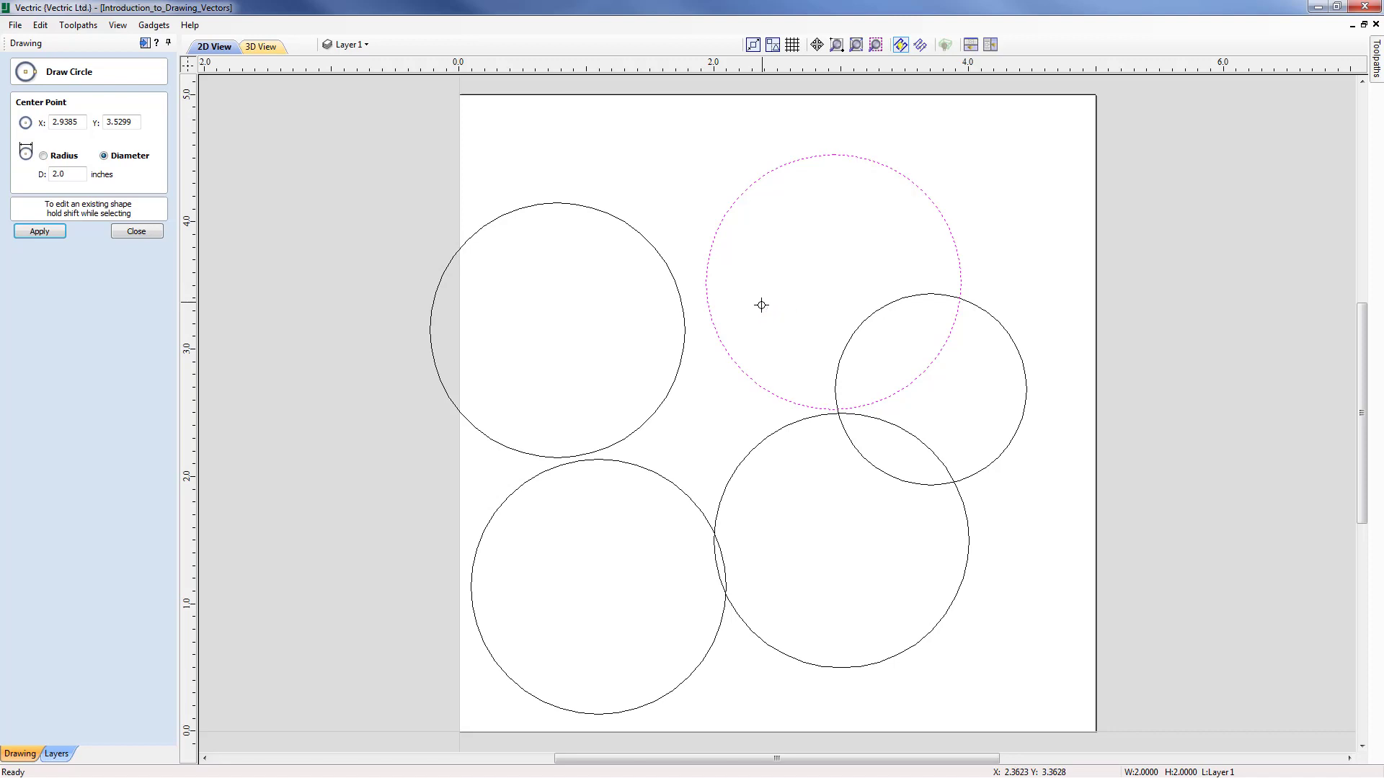
pyautogui.click(723, 378)
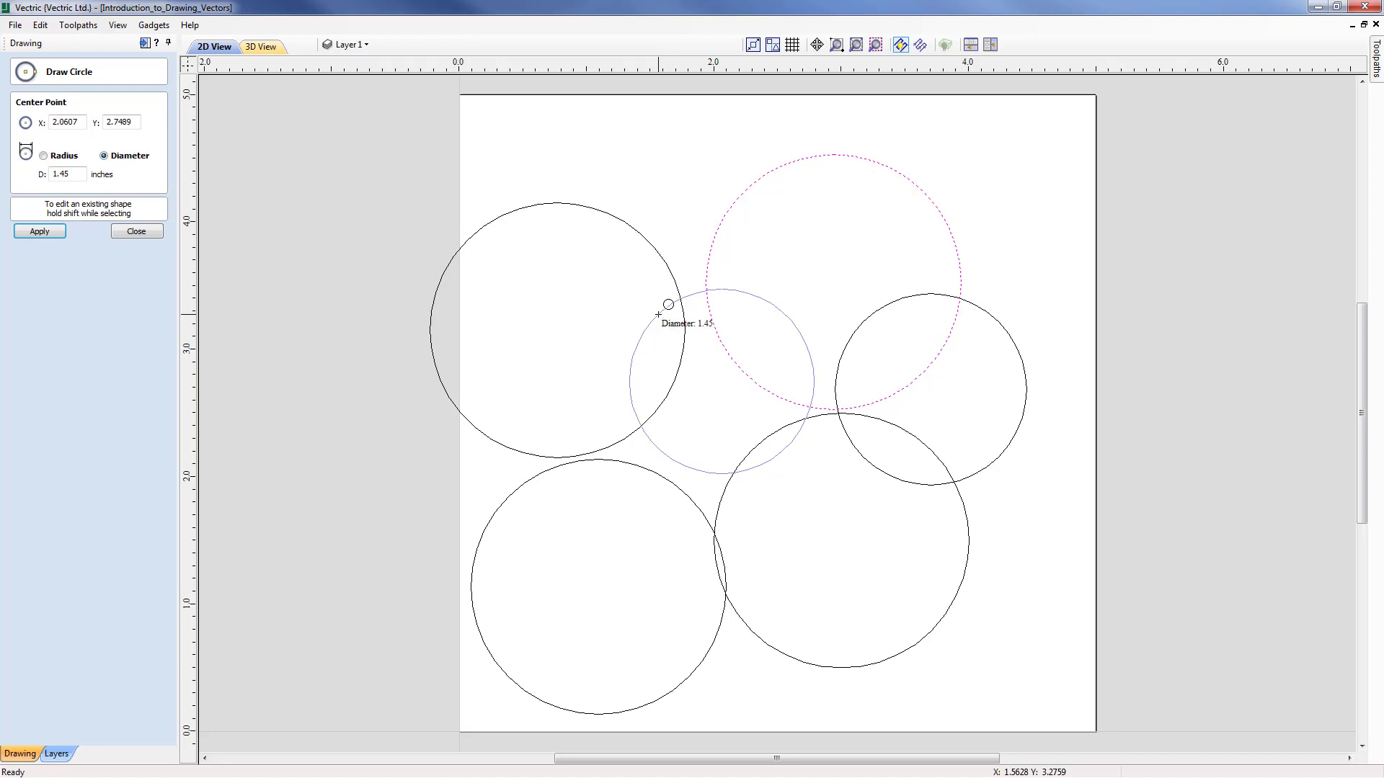
pyautogui.write('2')
pyautogui.press('Return')
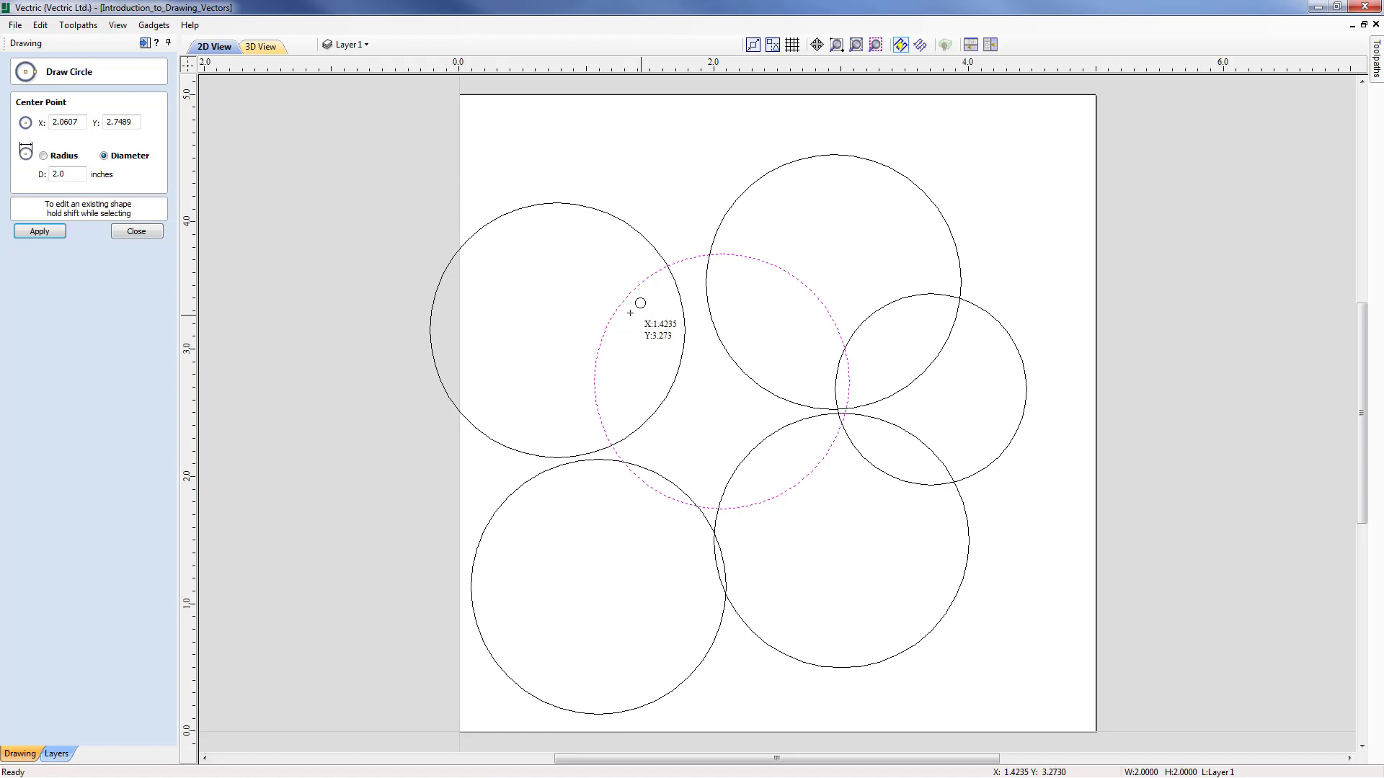
pyautogui.press('Escape')
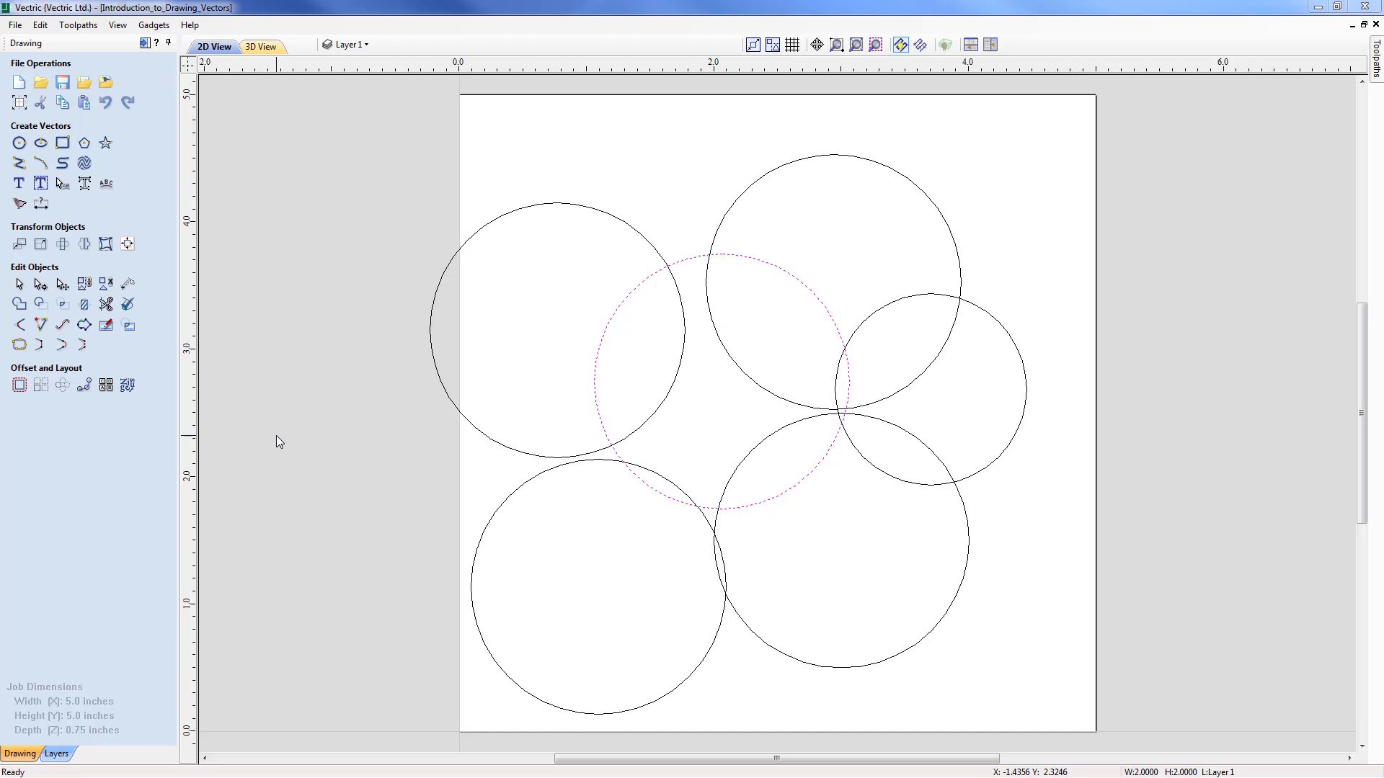
# Step: Inspect the creation settings of the 1.5-inch circle and of the middle 2-inch circle
pyautogui.click(19, 143)
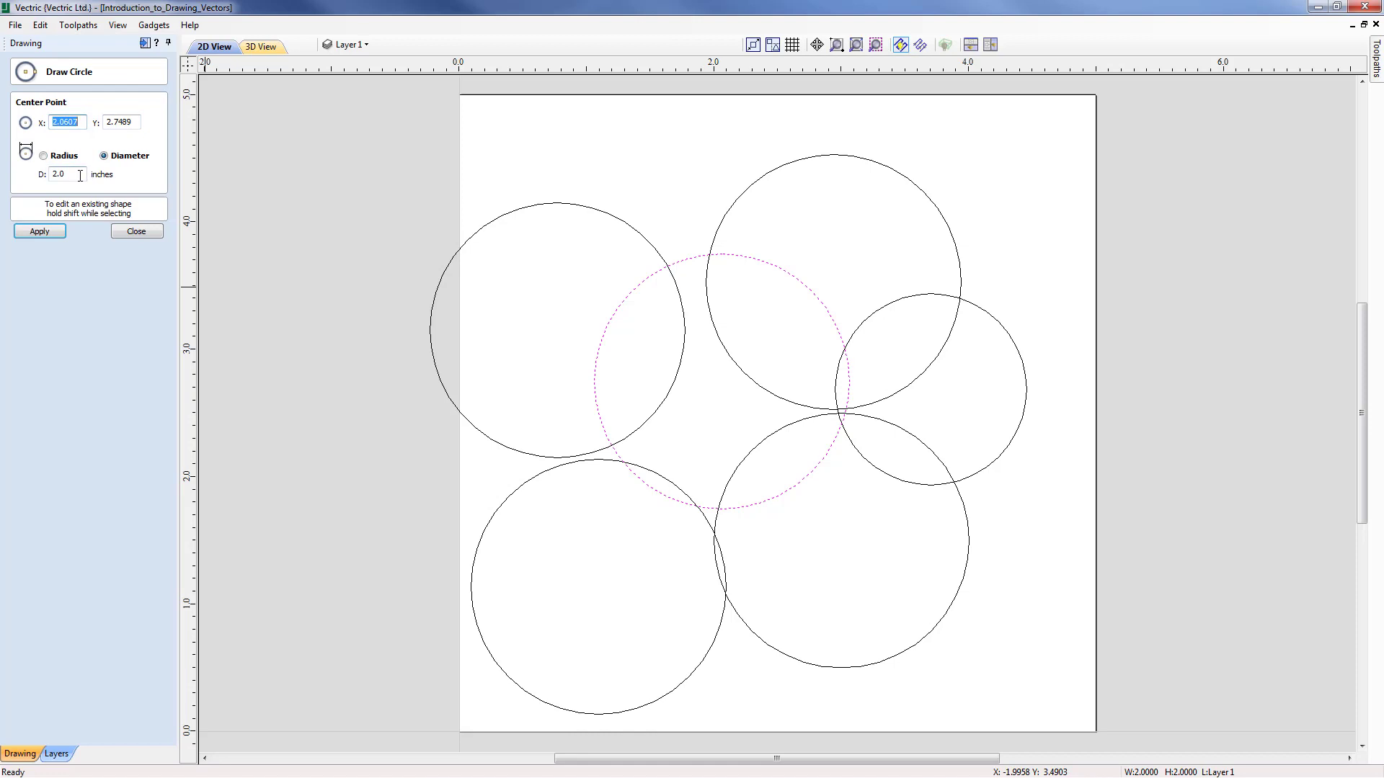
pyautogui.keyDown('shift'); pyautogui.click(923, 294); pyautogui.keyUp('shift')
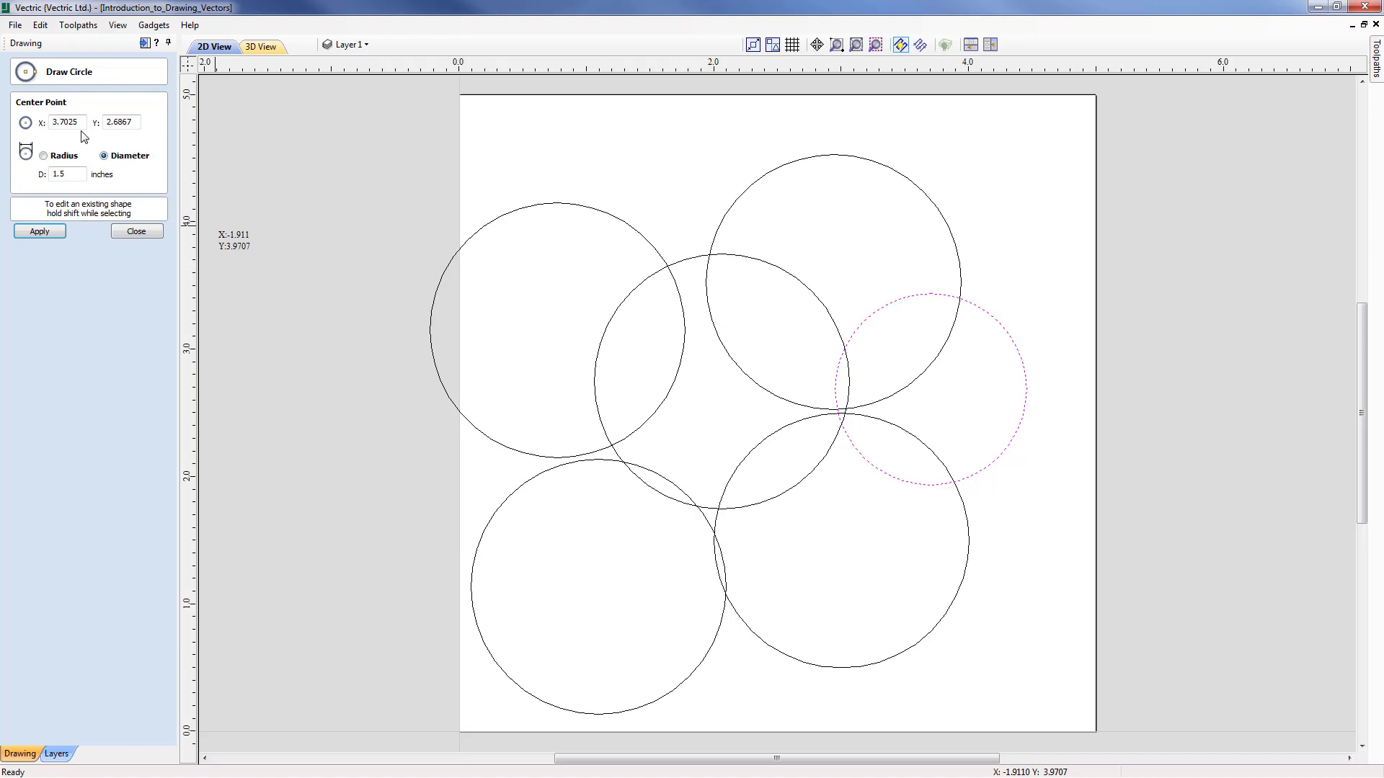
pyautogui.click(140, 231)
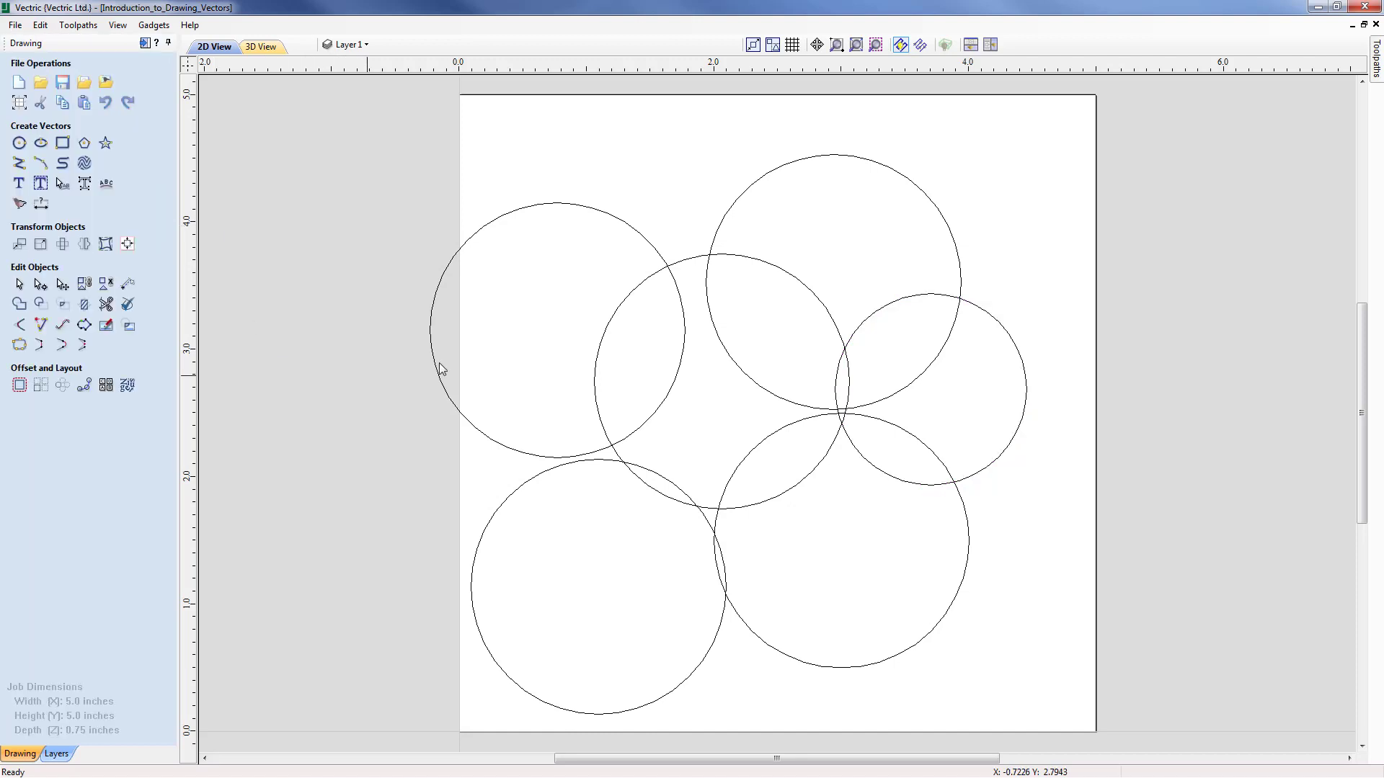
pyautogui.click(684, 260)
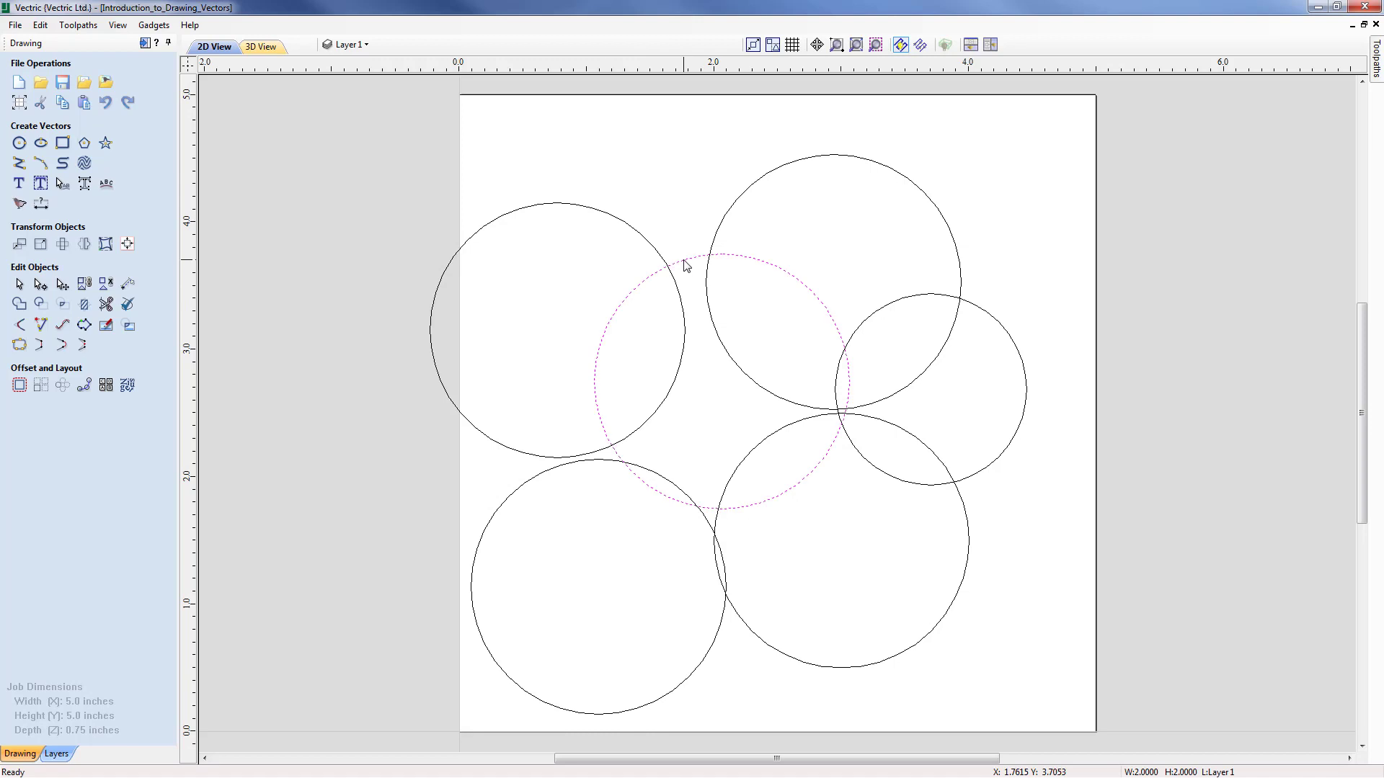
pyautogui.doubleClick(685, 261)
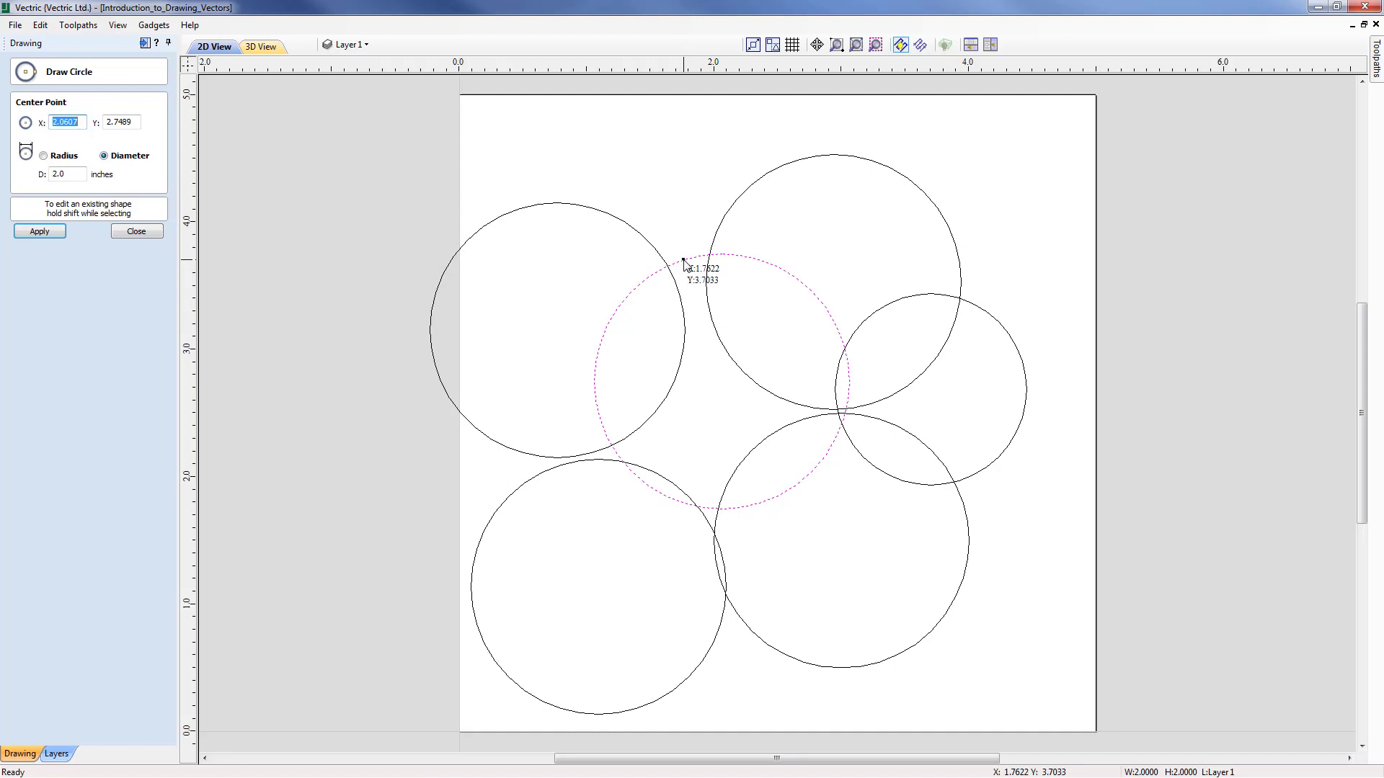
pyautogui.click(136, 232)
# Step: Draw a square-cornered rectangle about 1.0 inch wide and 0.675 inches high, overlapping the top of the upper-left circle
pyautogui.click(63, 143)
pyautogui.moveTo(534, 172); pyautogui.dragTo(662, 258)
pyautogui.click(137, 373)
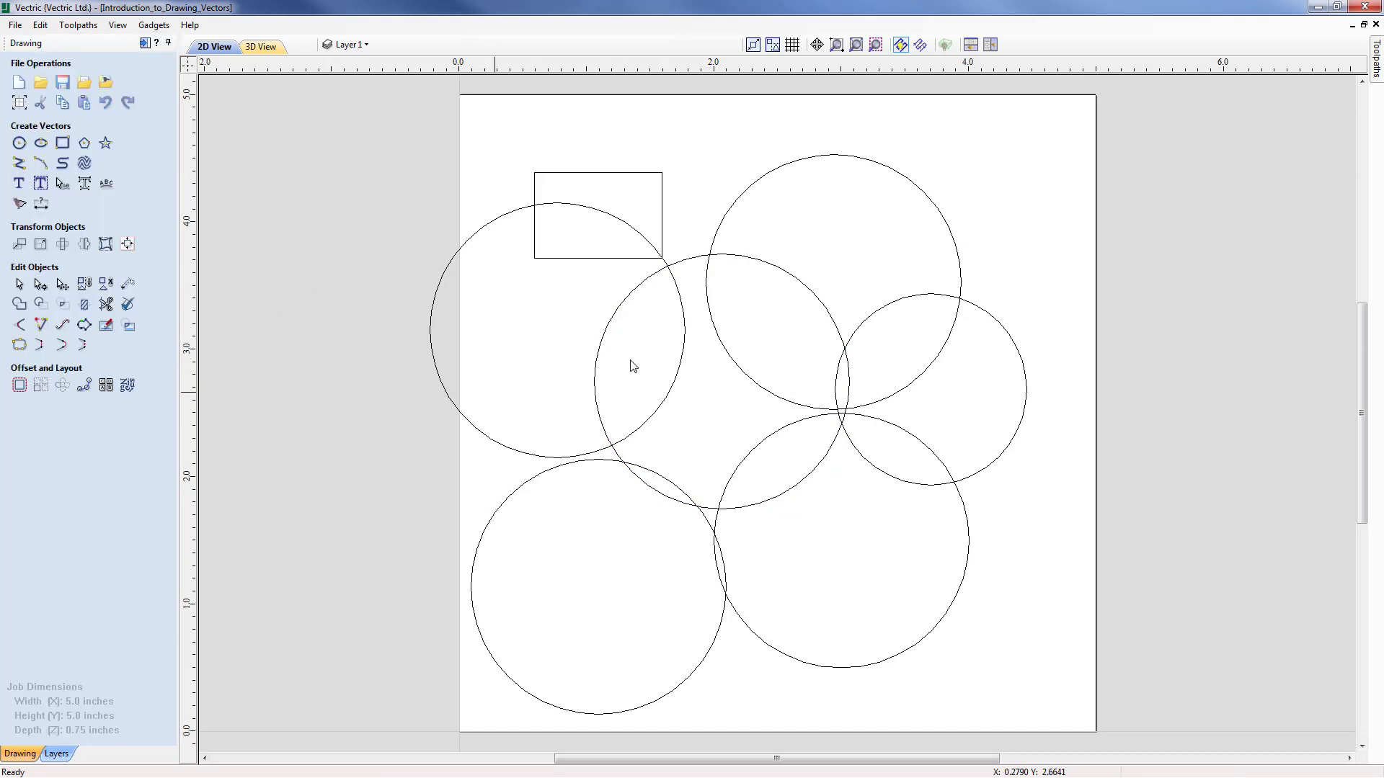
# Step: Reopen the middle circle and the rectangle in their drawing forms to examine their creation settings
pyautogui.click(614, 316)
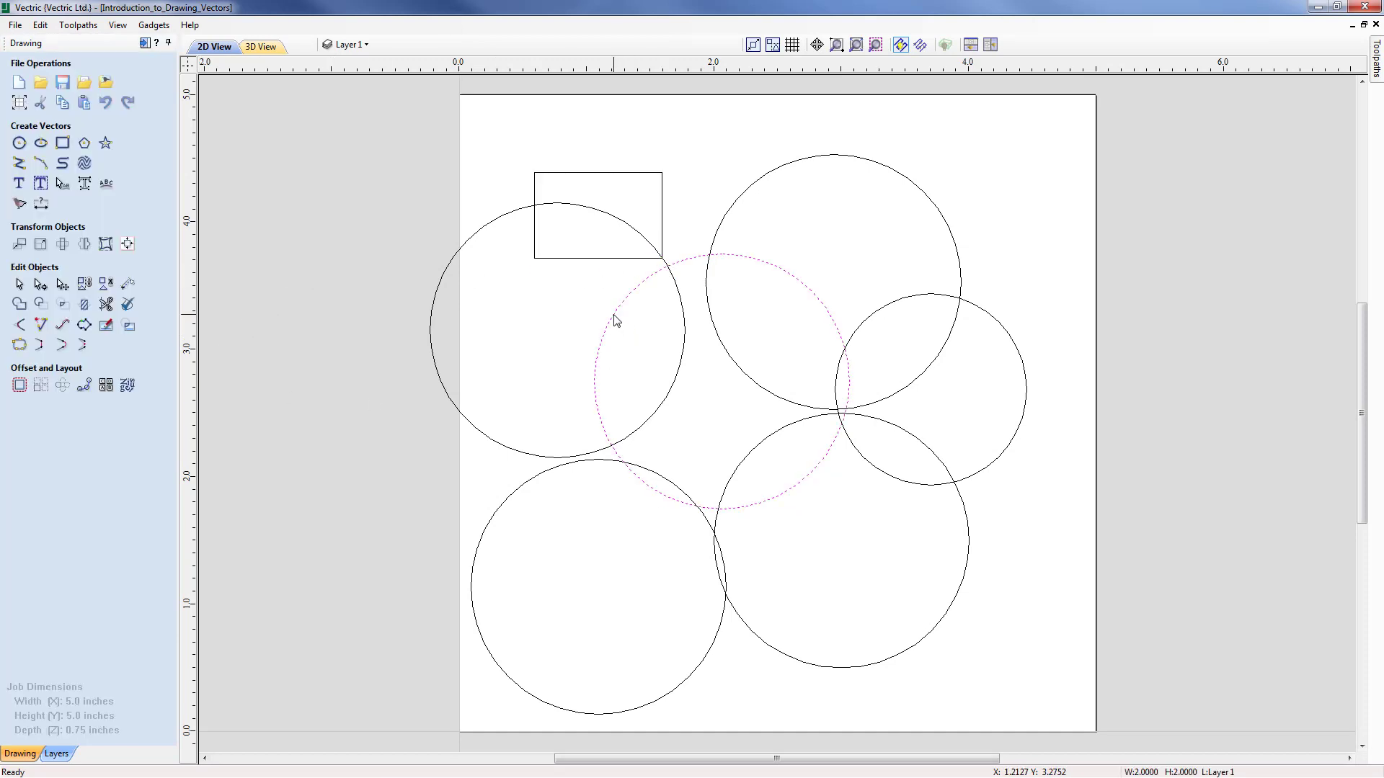
pyautogui.doubleClick(616, 320)
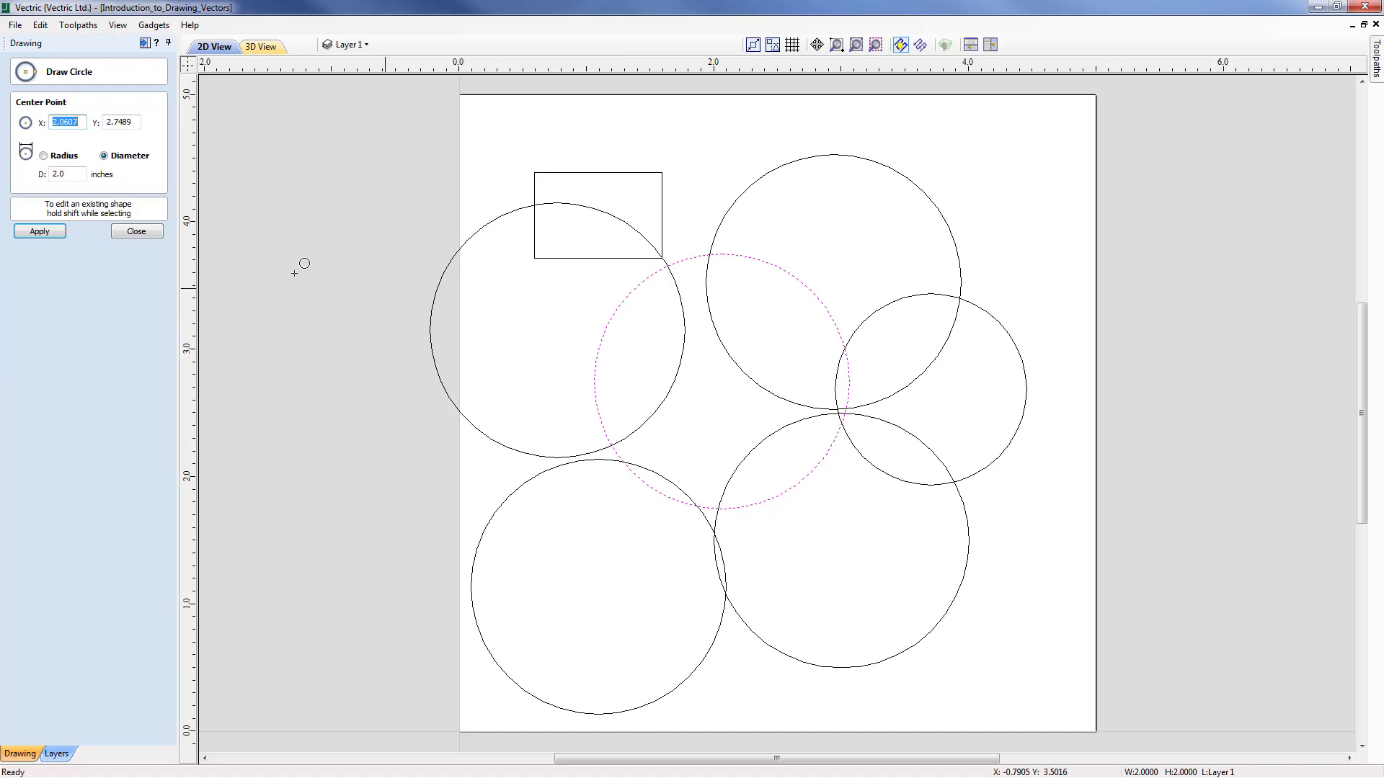
pyautogui.click(150, 232)
pyautogui.click(554, 258)
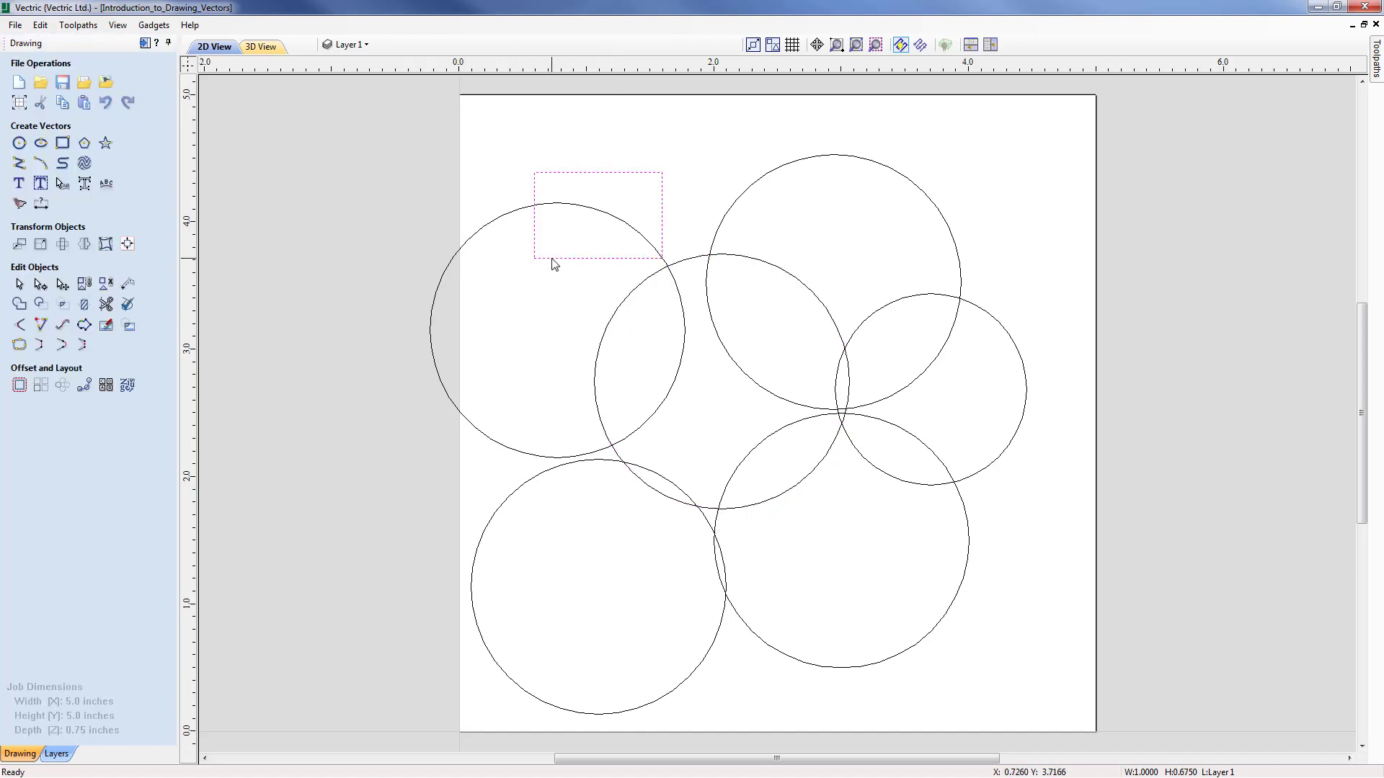
pyautogui.doubleClick(553, 259)
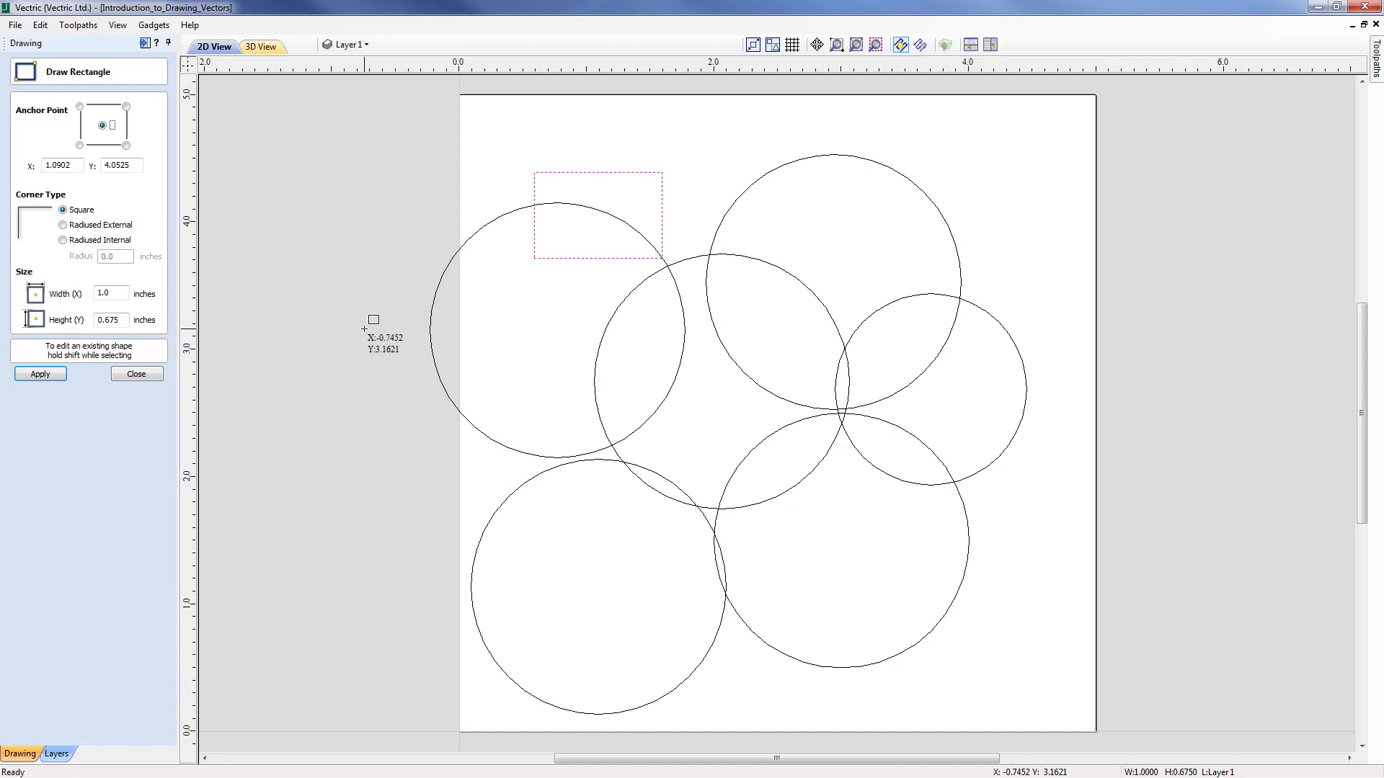
pyautogui.press('Escape')
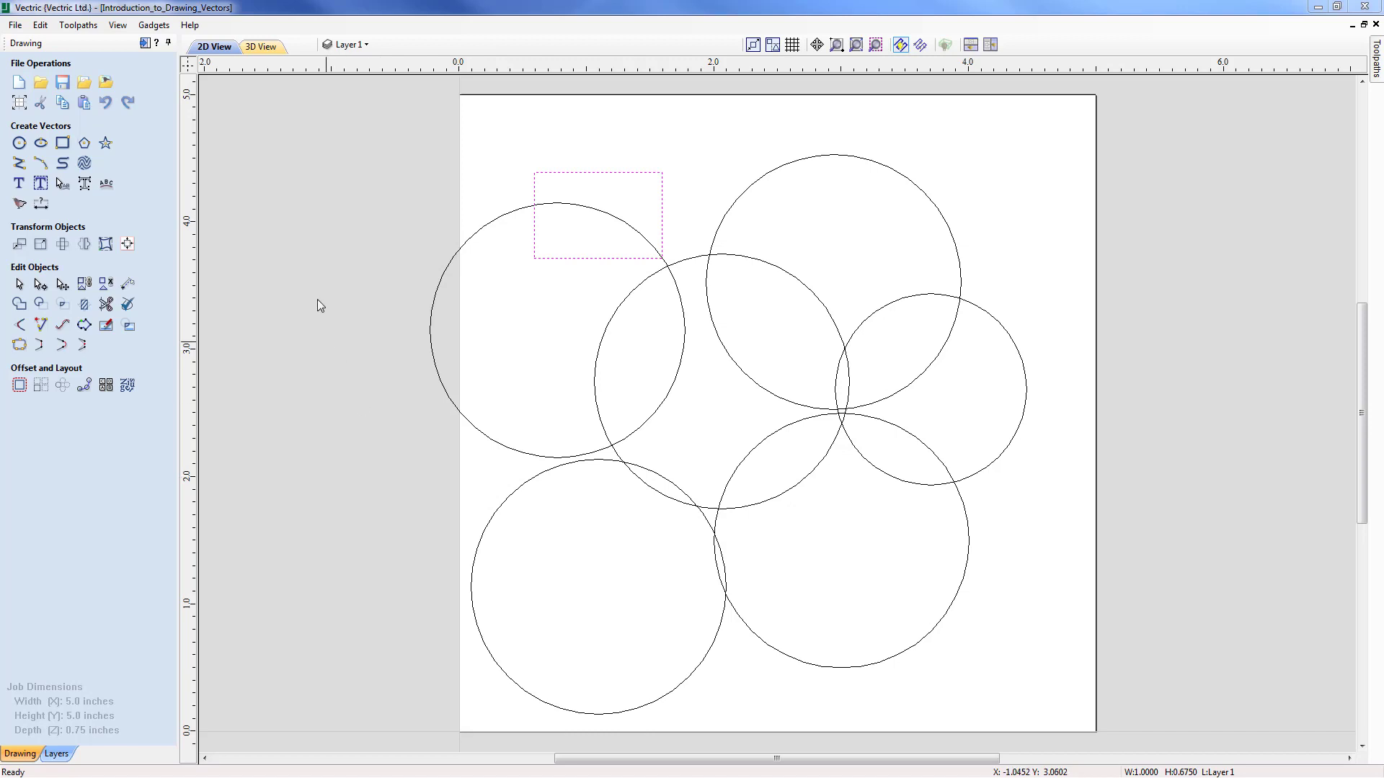
# Step: Look through the keyboard shortcuts reference down to the Draw Ellipse and Draw Rectangle quick keys, then close it
pyautogui.click(191, 25)
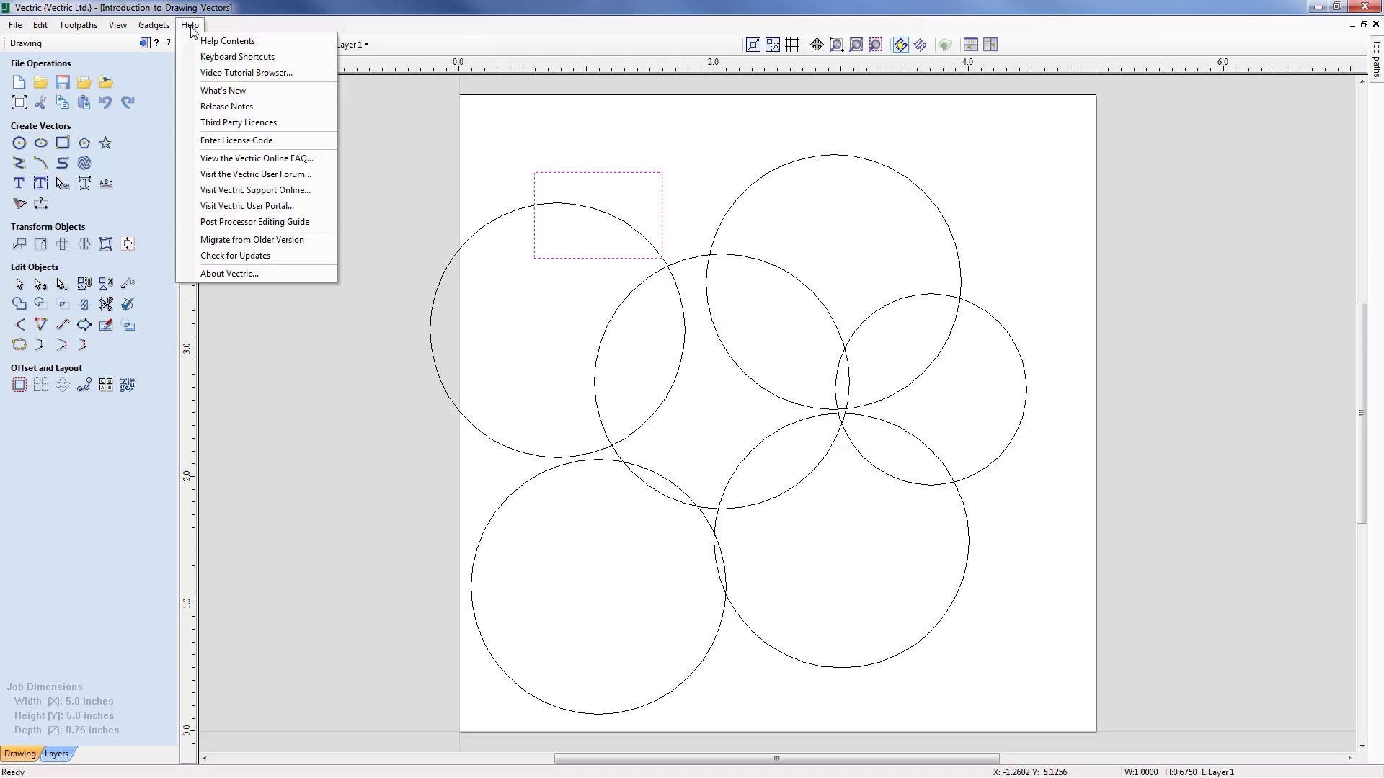
pyautogui.click(213, 58)
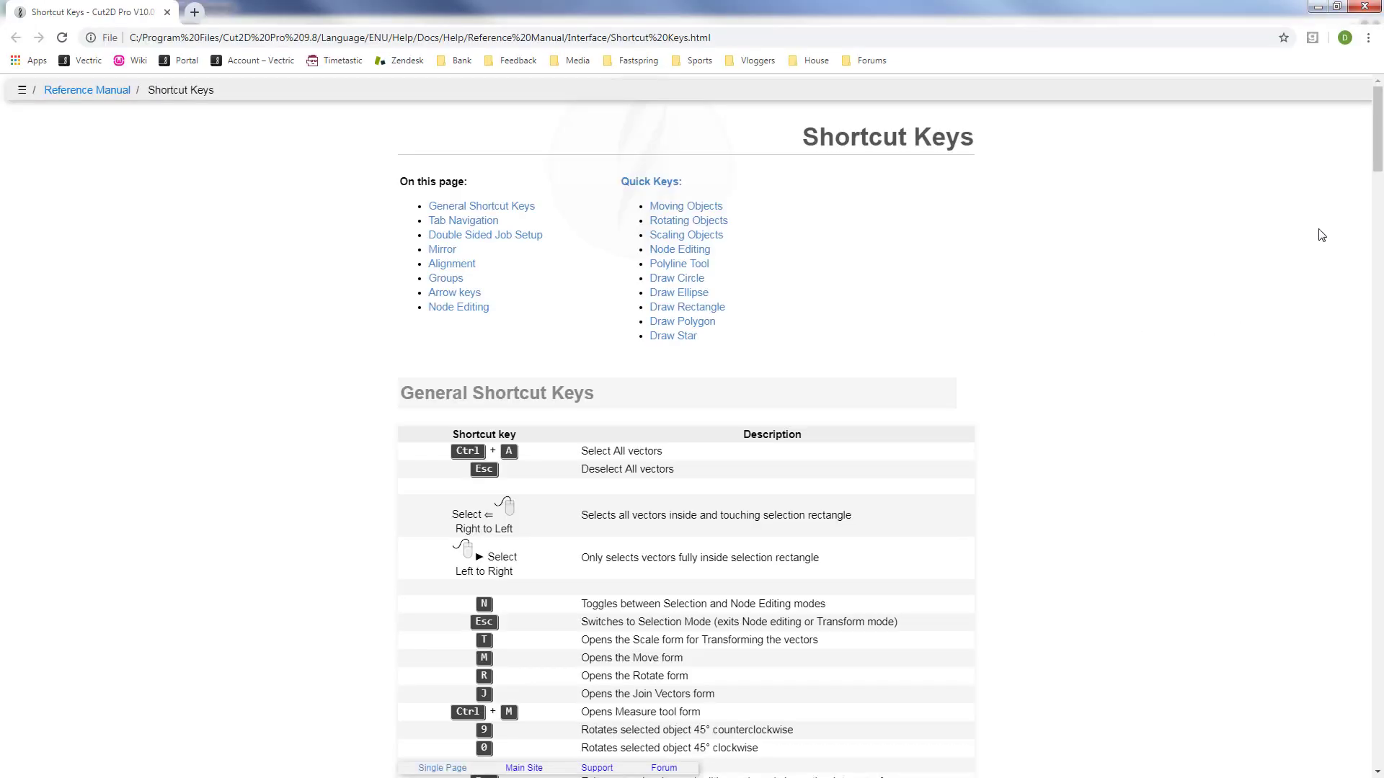
pyautogui.moveTo(1374, 170); pyautogui.dragTo(1380, 703)
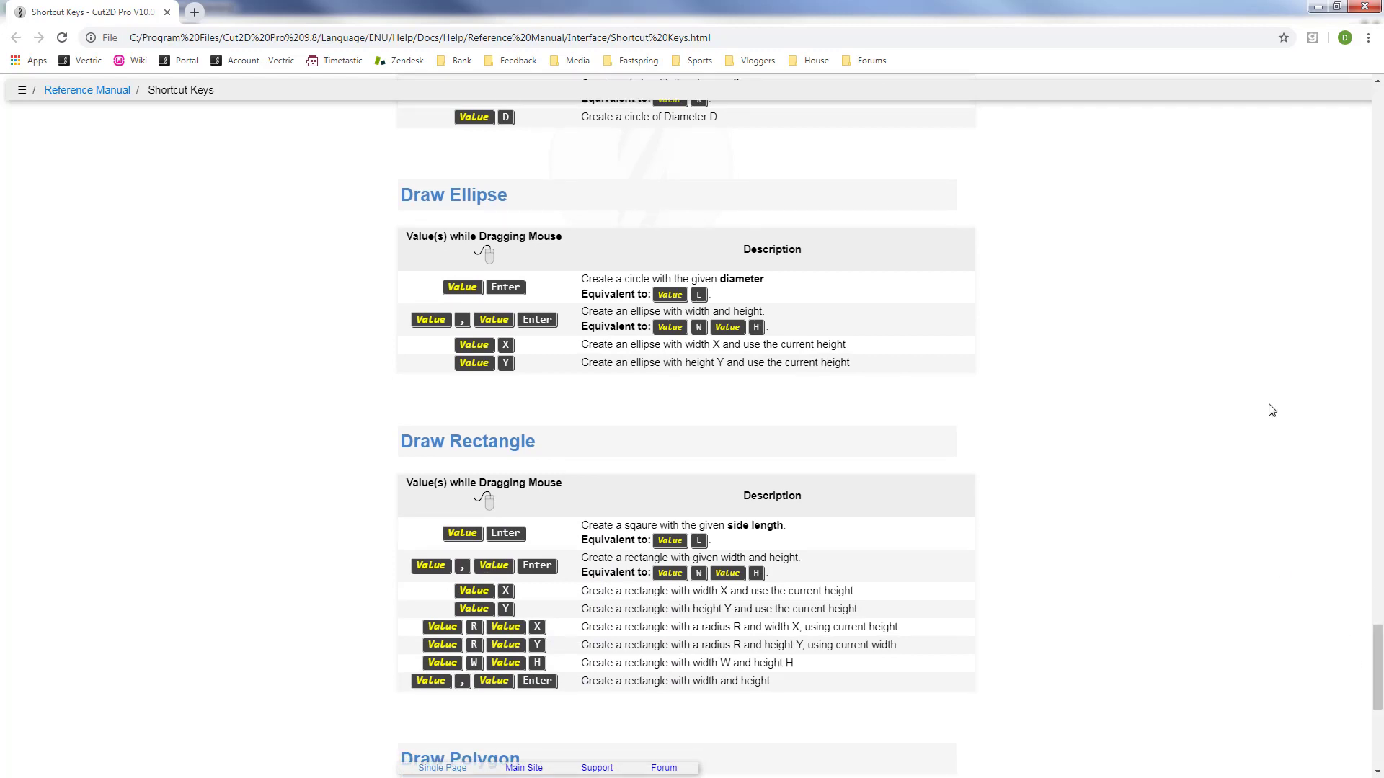
pyautogui.click(1365, 7)
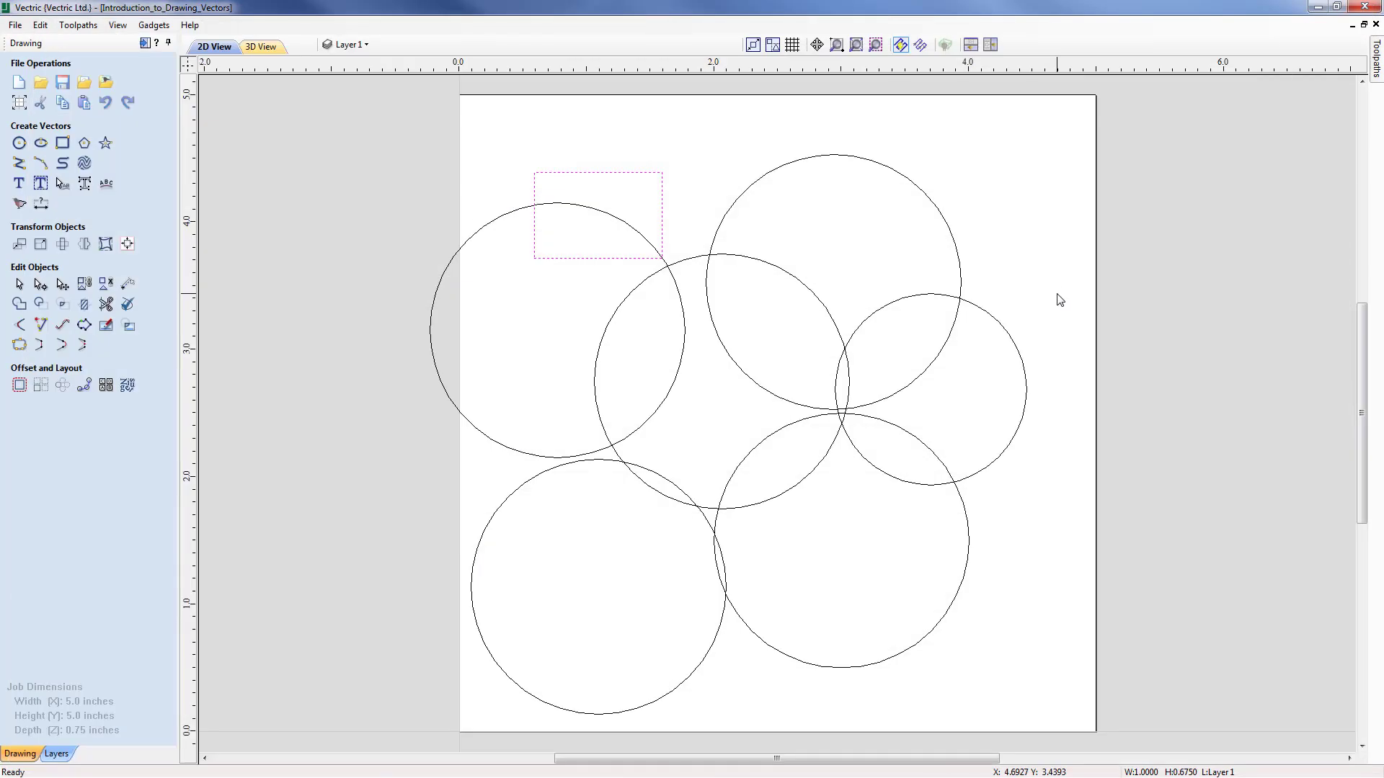